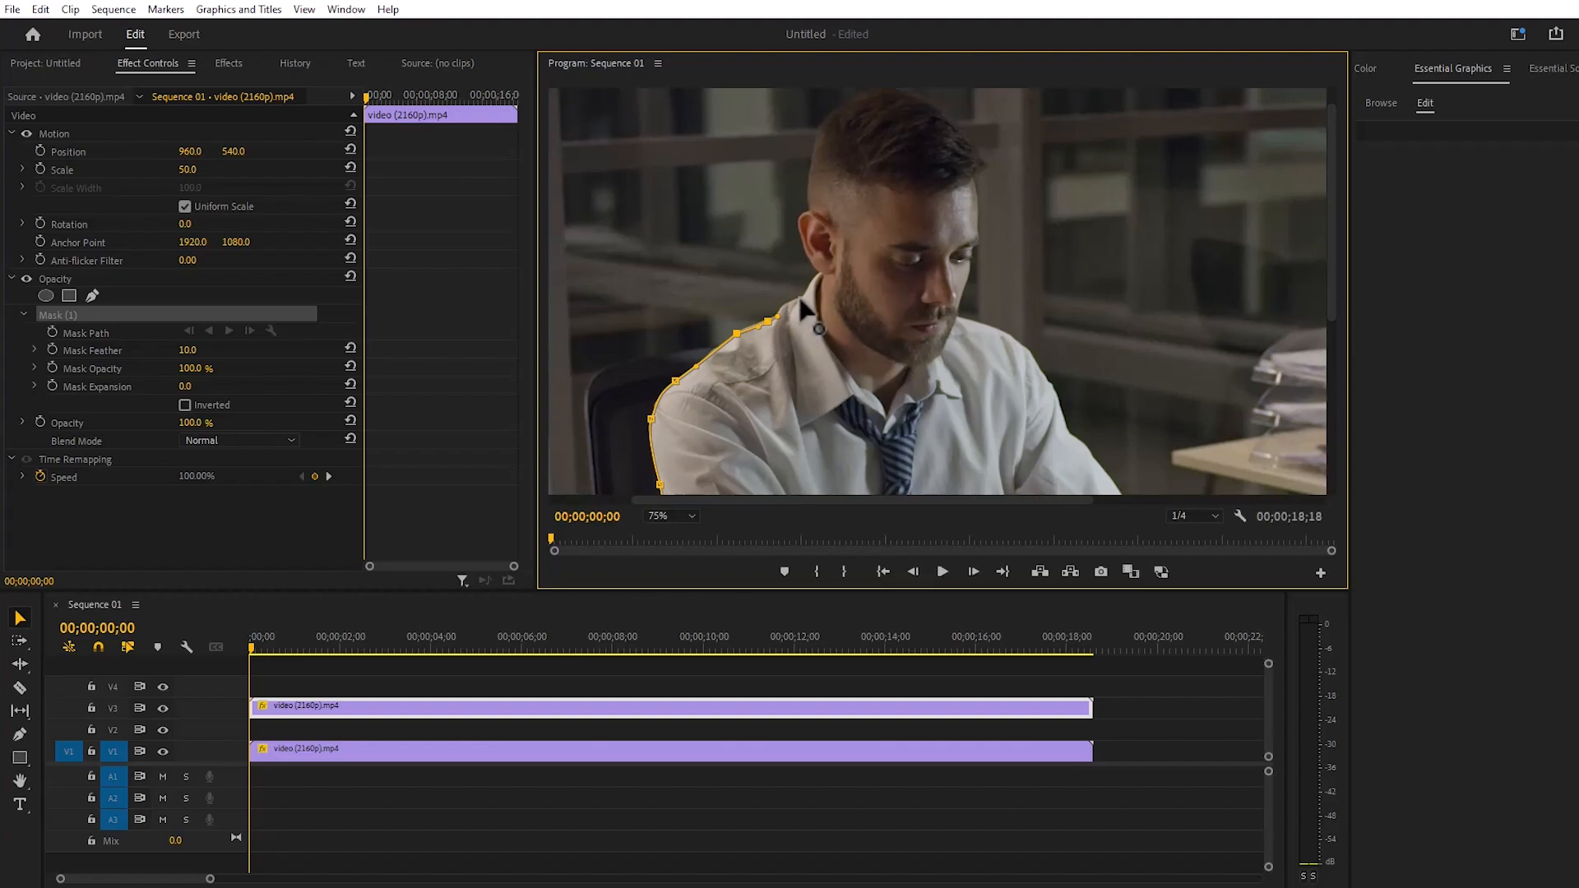
- Continue the opacity mask outline around the man's head and down the side of his face to his collar
drag(803, 241, 978, 172)
click(970, 175)
click(971, 266)
click(958, 305)
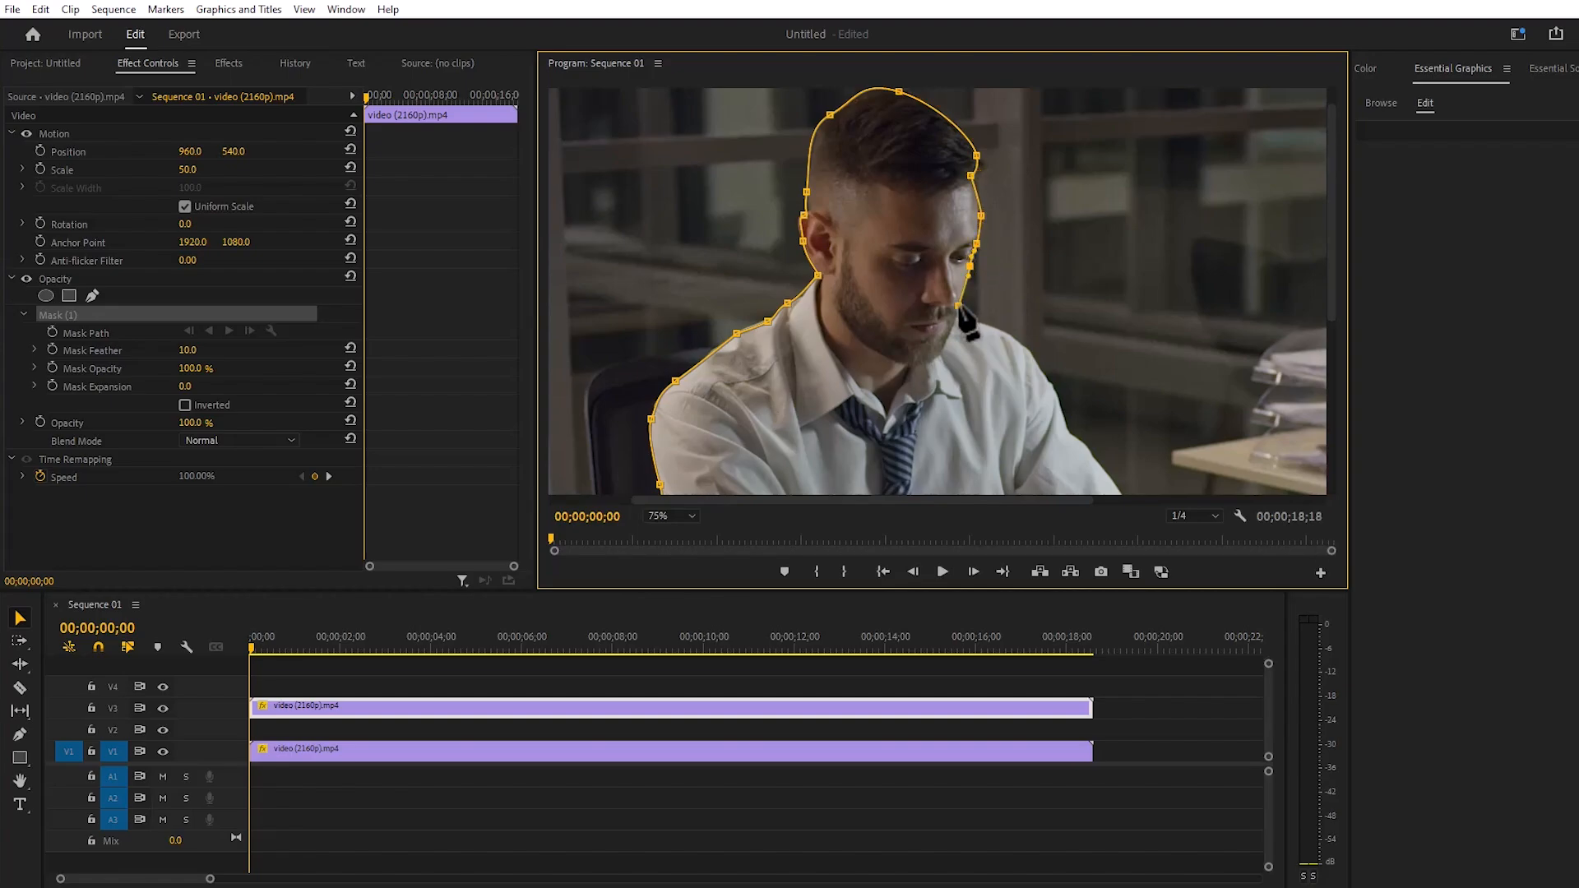
click(956, 316)
- Extend the mask outline from the collar along the man's shoulder and arm to the laptop
drag(1329, 296, 1330, 396)
click(1005, 204)
click(1047, 254)
click(1066, 301)
click(1111, 353)
click(1130, 379)
click(1173, 427)
- Trace the mask outline along the upper edge of the laptop screen to its far corner
drag(1061, 498, 1173, 499)
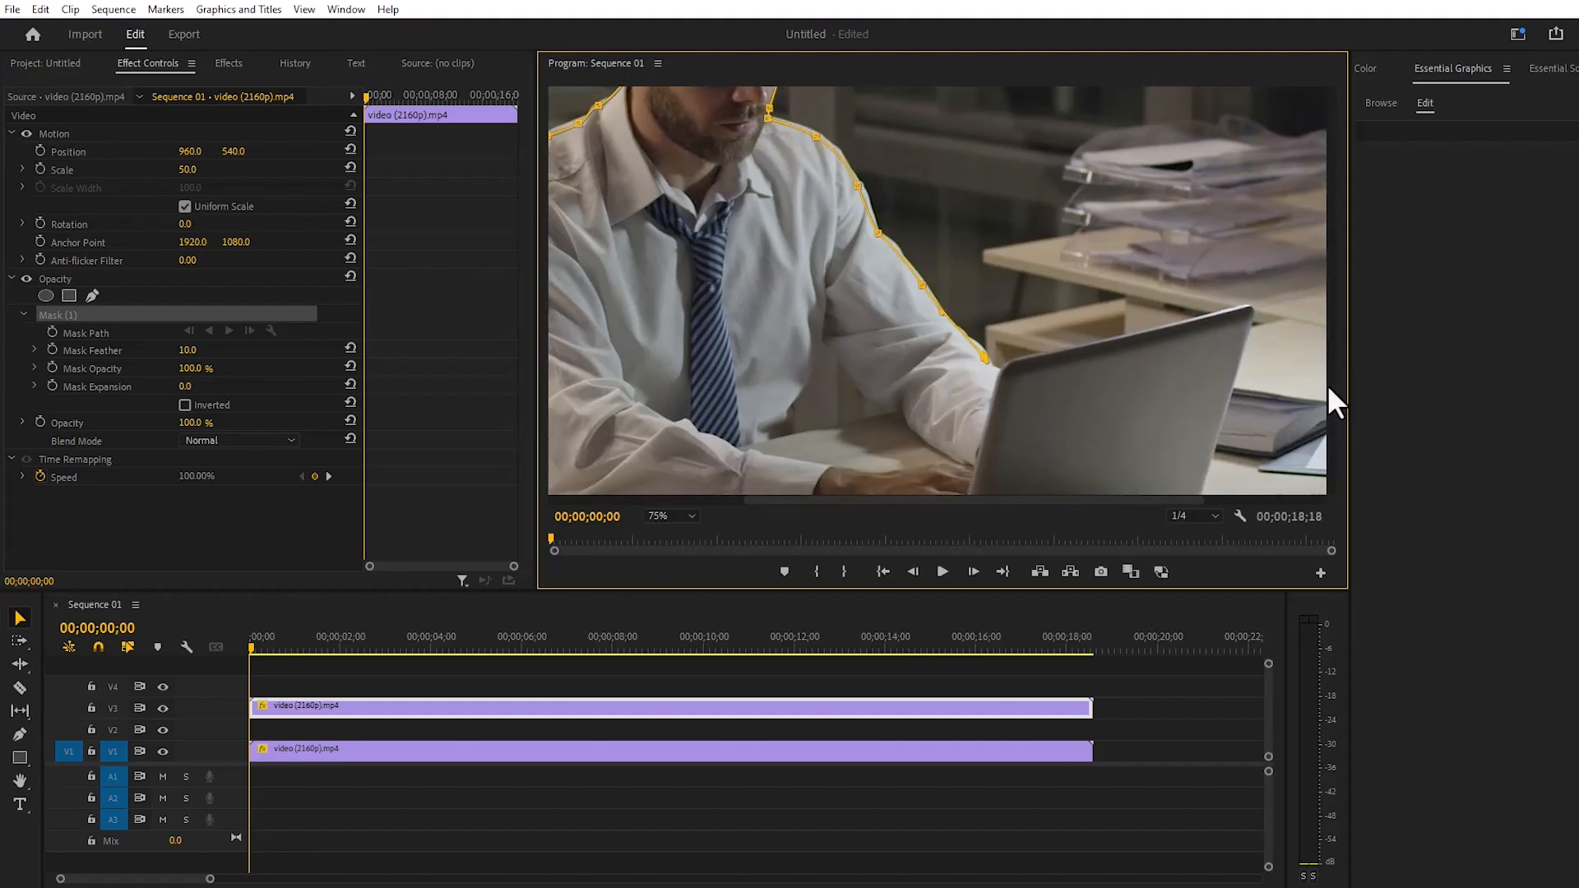
drag(1329, 384, 1328, 422)
click(997, 311)
drag(1022, 299, 1048, 293)
click(1115, 280)
click(1204, 256)
drag(1247, 246, 1257, 241)
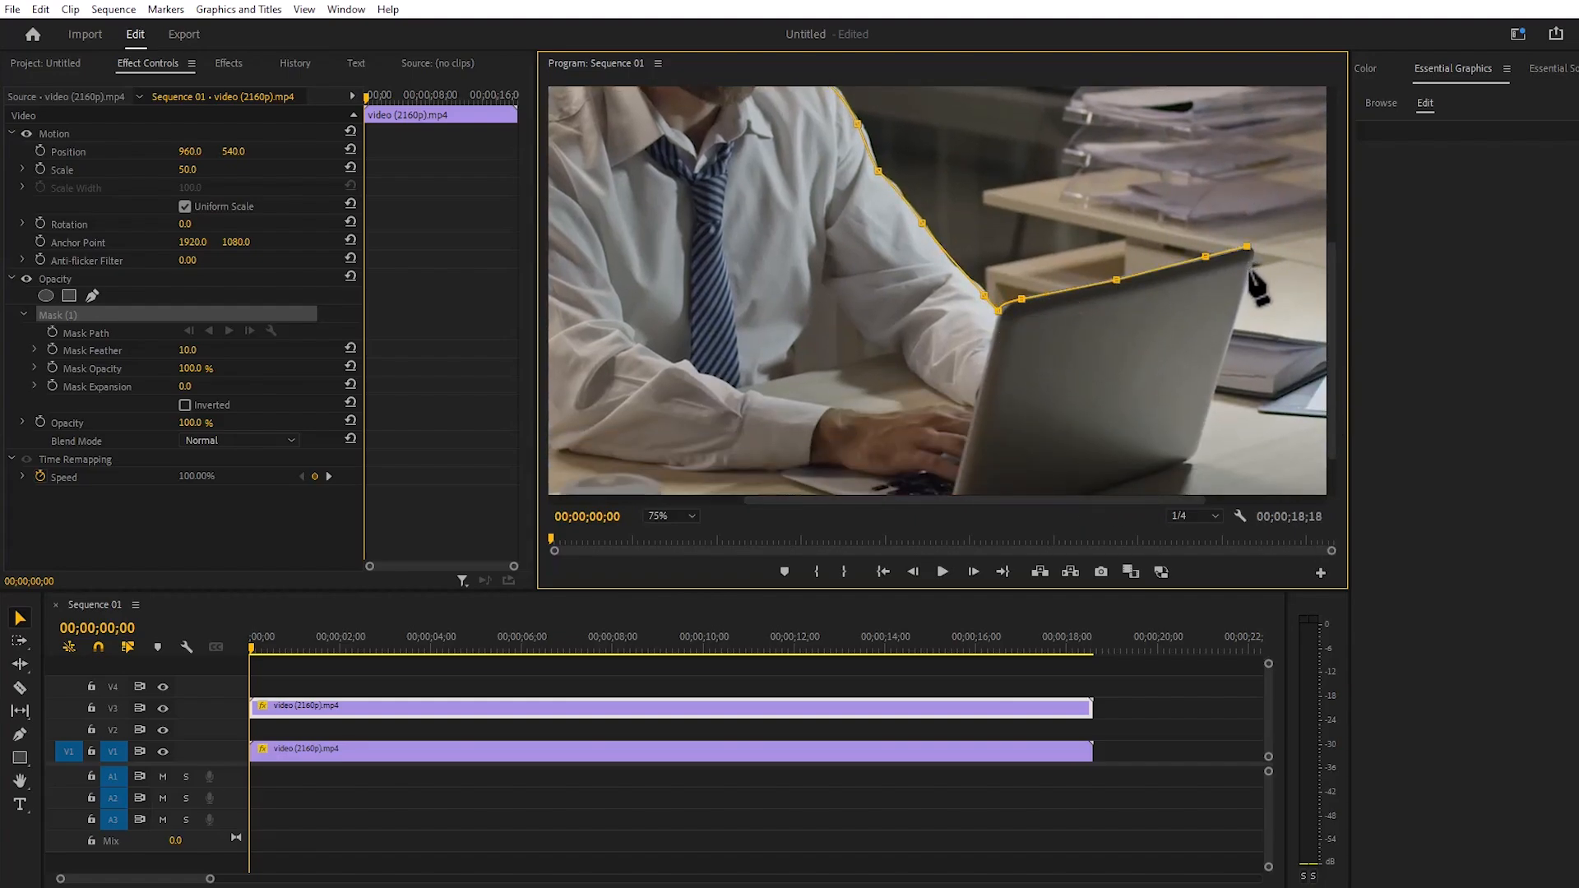
- Trace the mask down the laptop's outer side and along its lower edge to the keyboard base corner near the forearm
click(1251, 269)
click(1230, 341)
click(1200, 436)
drag(1330, 425, 1321, 462)
drag(1184, 396, 1175, 401)
click(976, 463)
drag(915, 458, 896, 455)
click(820, 427)
drag(778, 408, 781, 404)
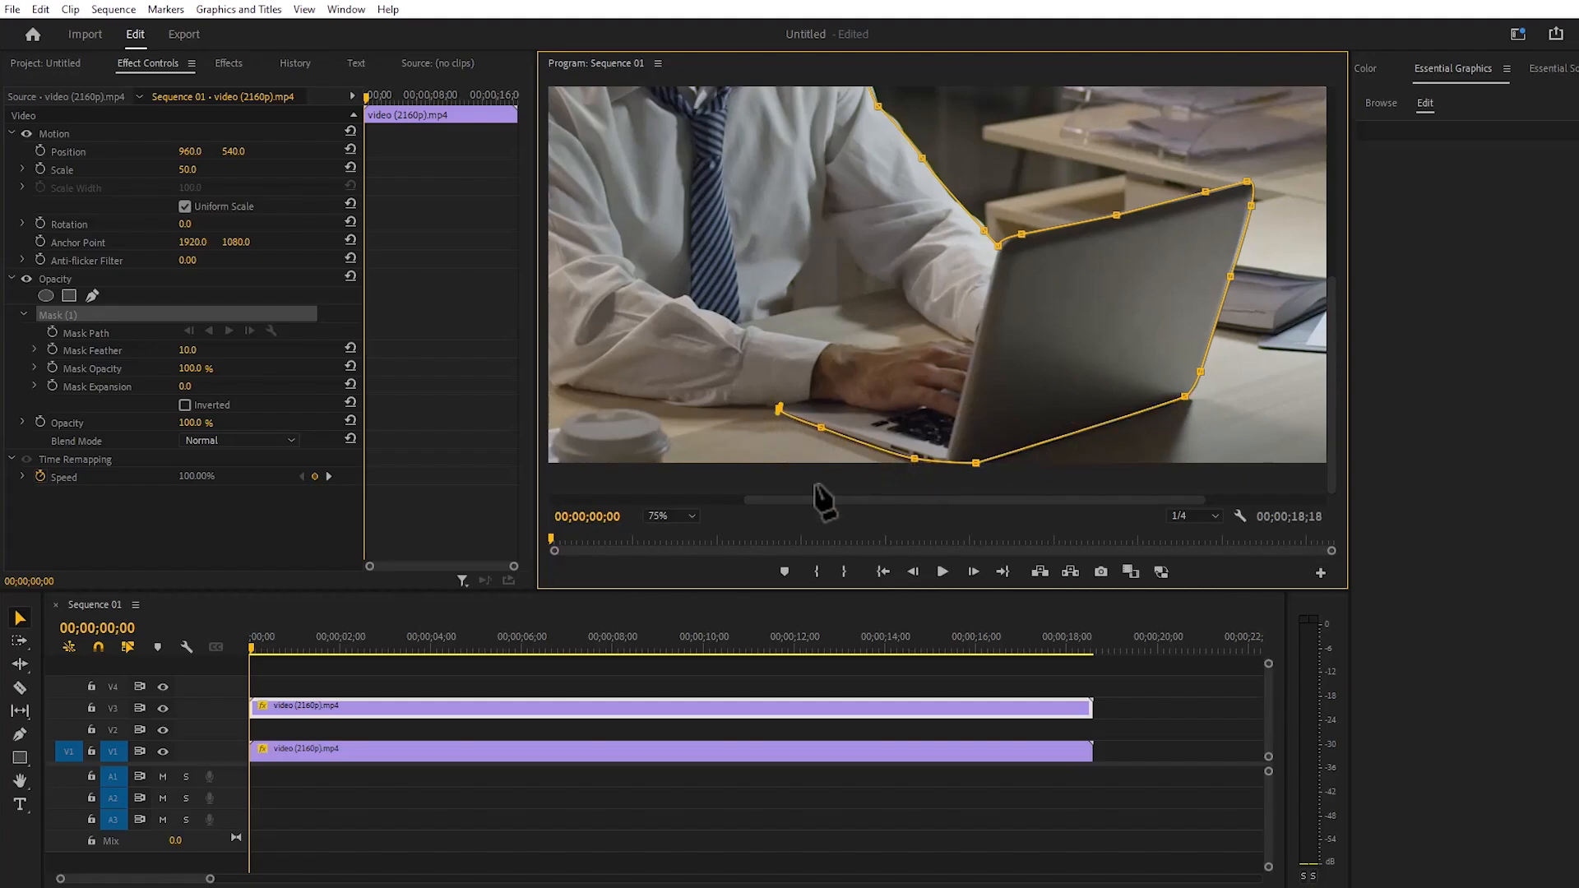
- Trace the underside of the man's forearm along the desk and close the mask path at its starting point
drag(820, 499, 726, 500)
drag(848, 406, 819, 405)
click(810, 400)
click(711, 384)
drag(692, 367, 616, 365)
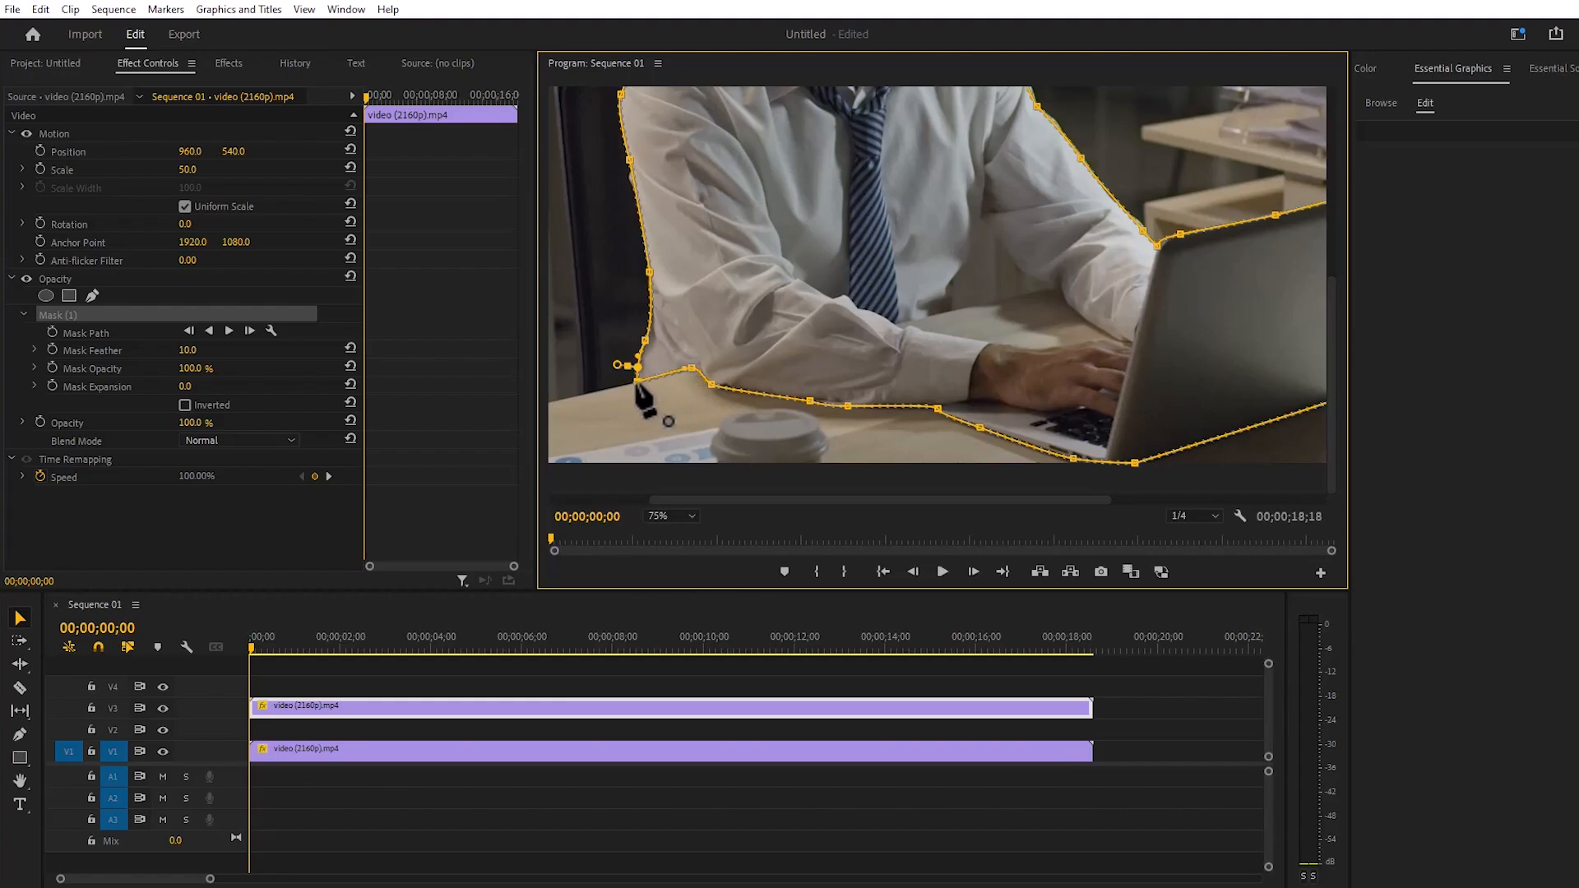
- Fit the whole frame in the program monitor and examine the mask outline in an enlarged view
click(665, 513)
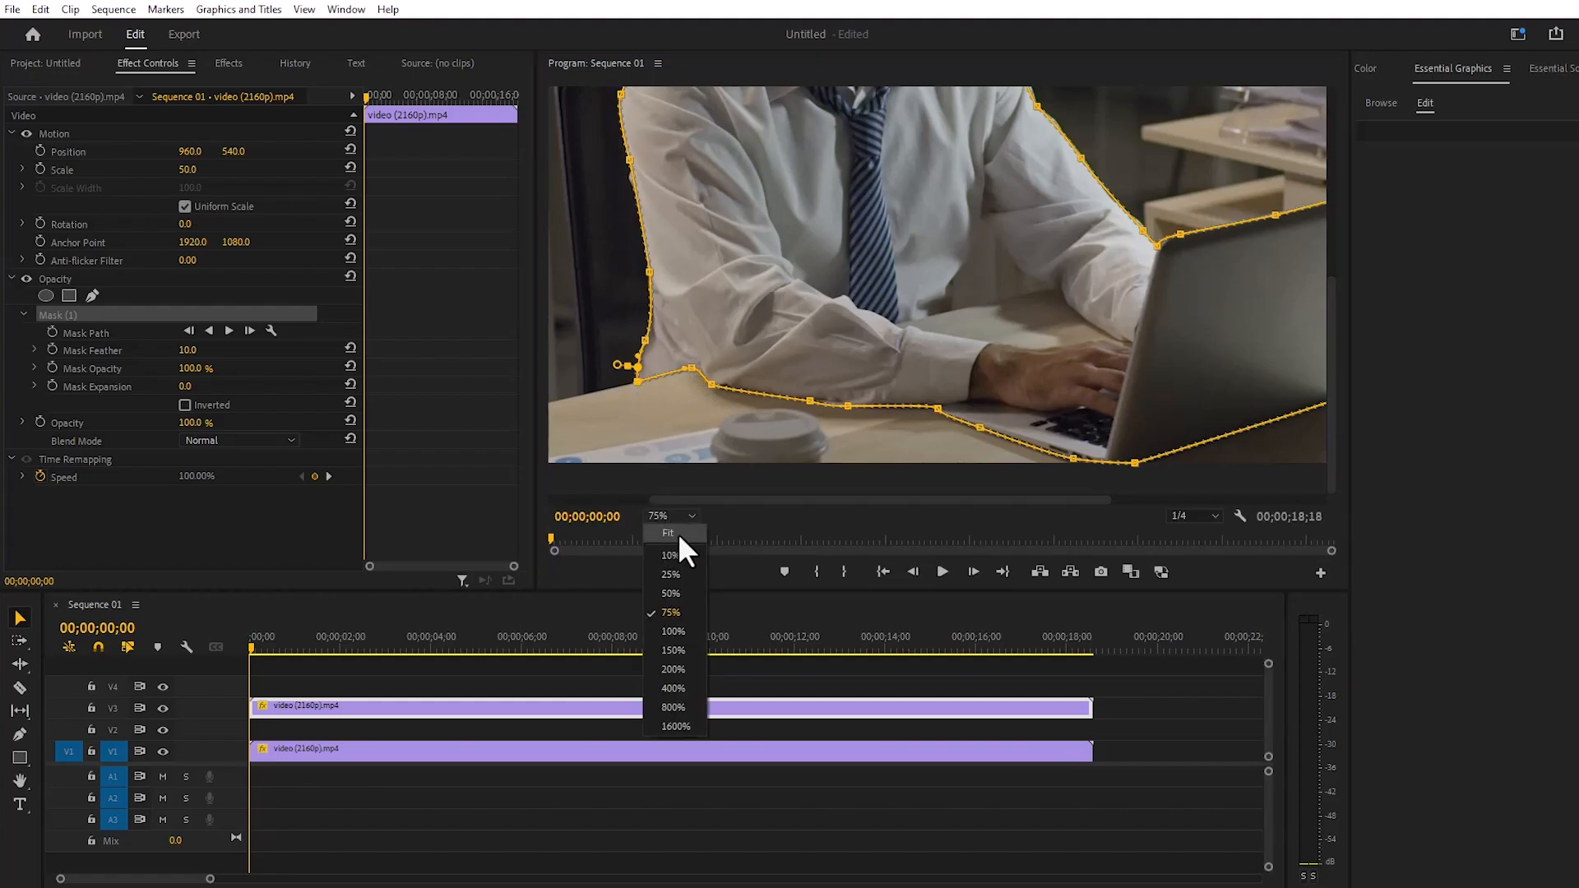
click(678, 533)
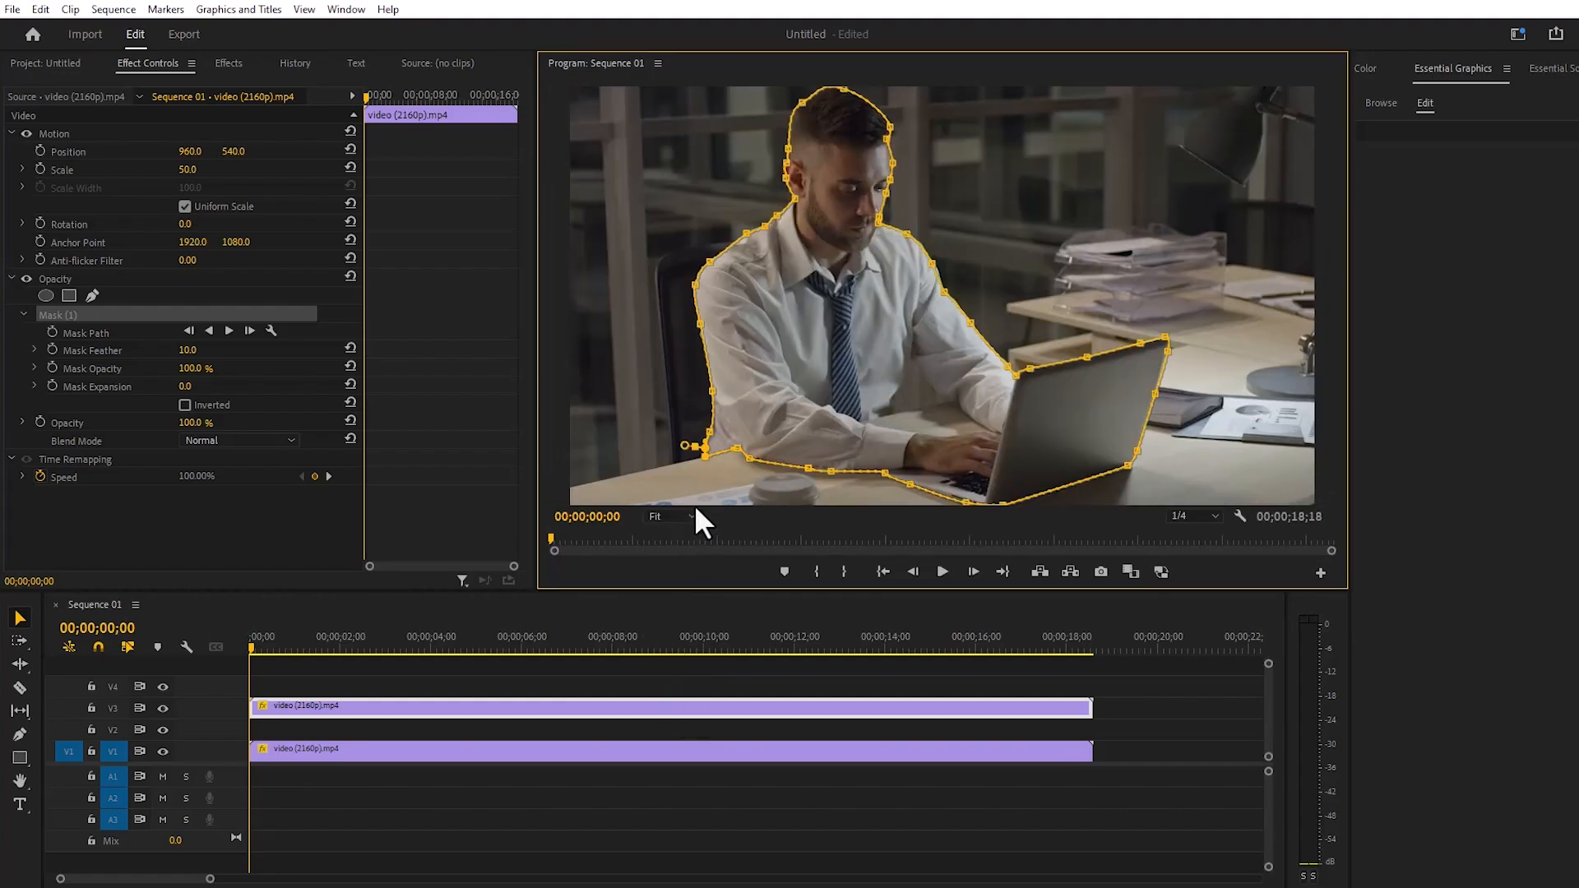
key(grave)
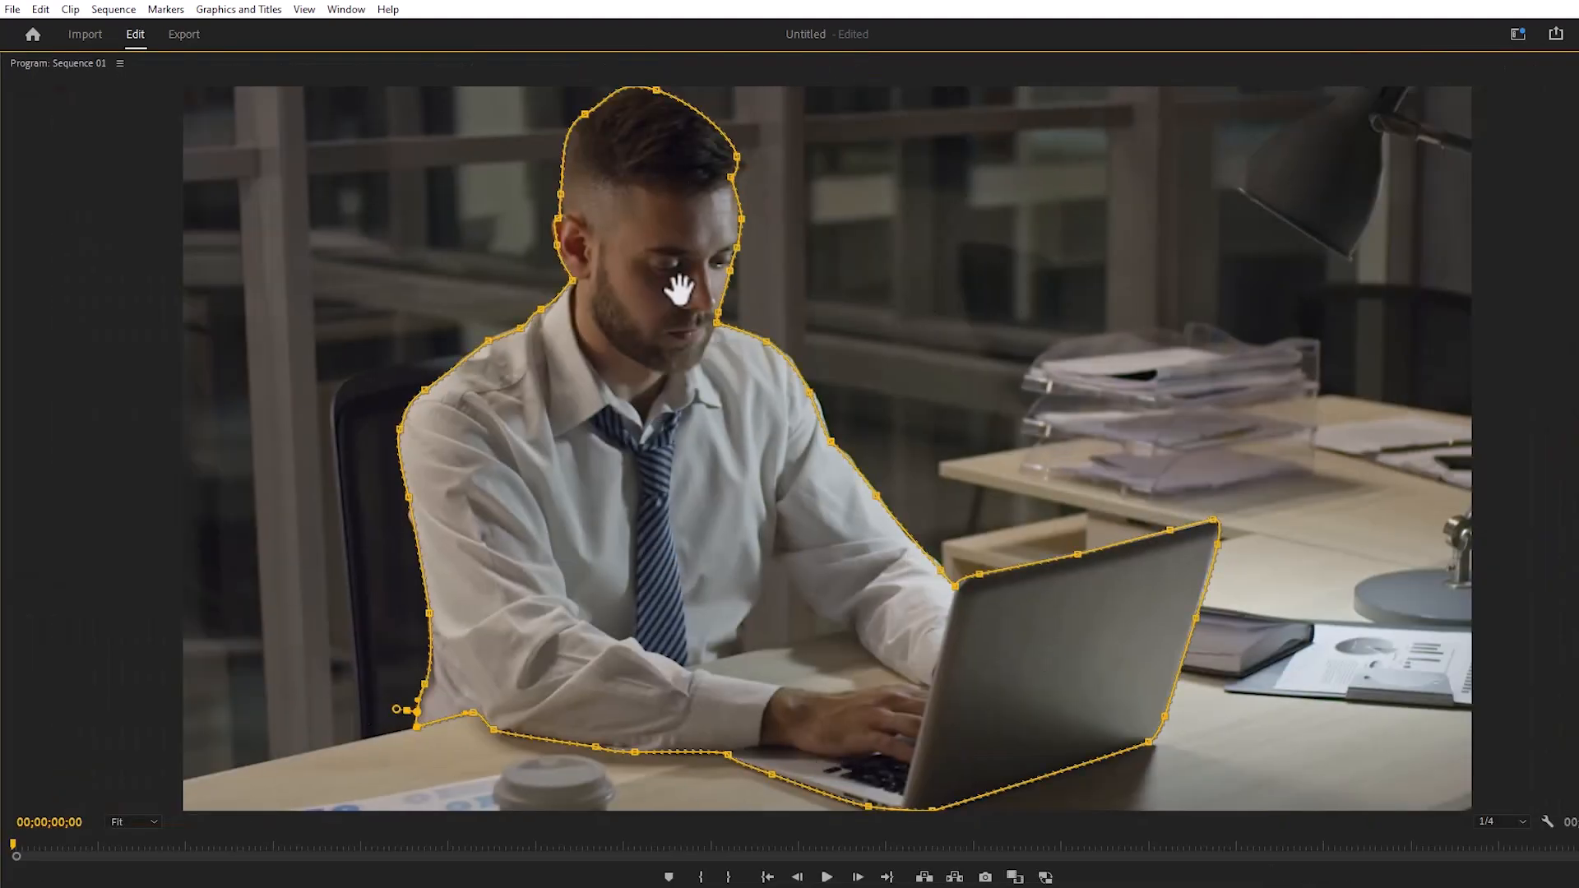
key(grave)
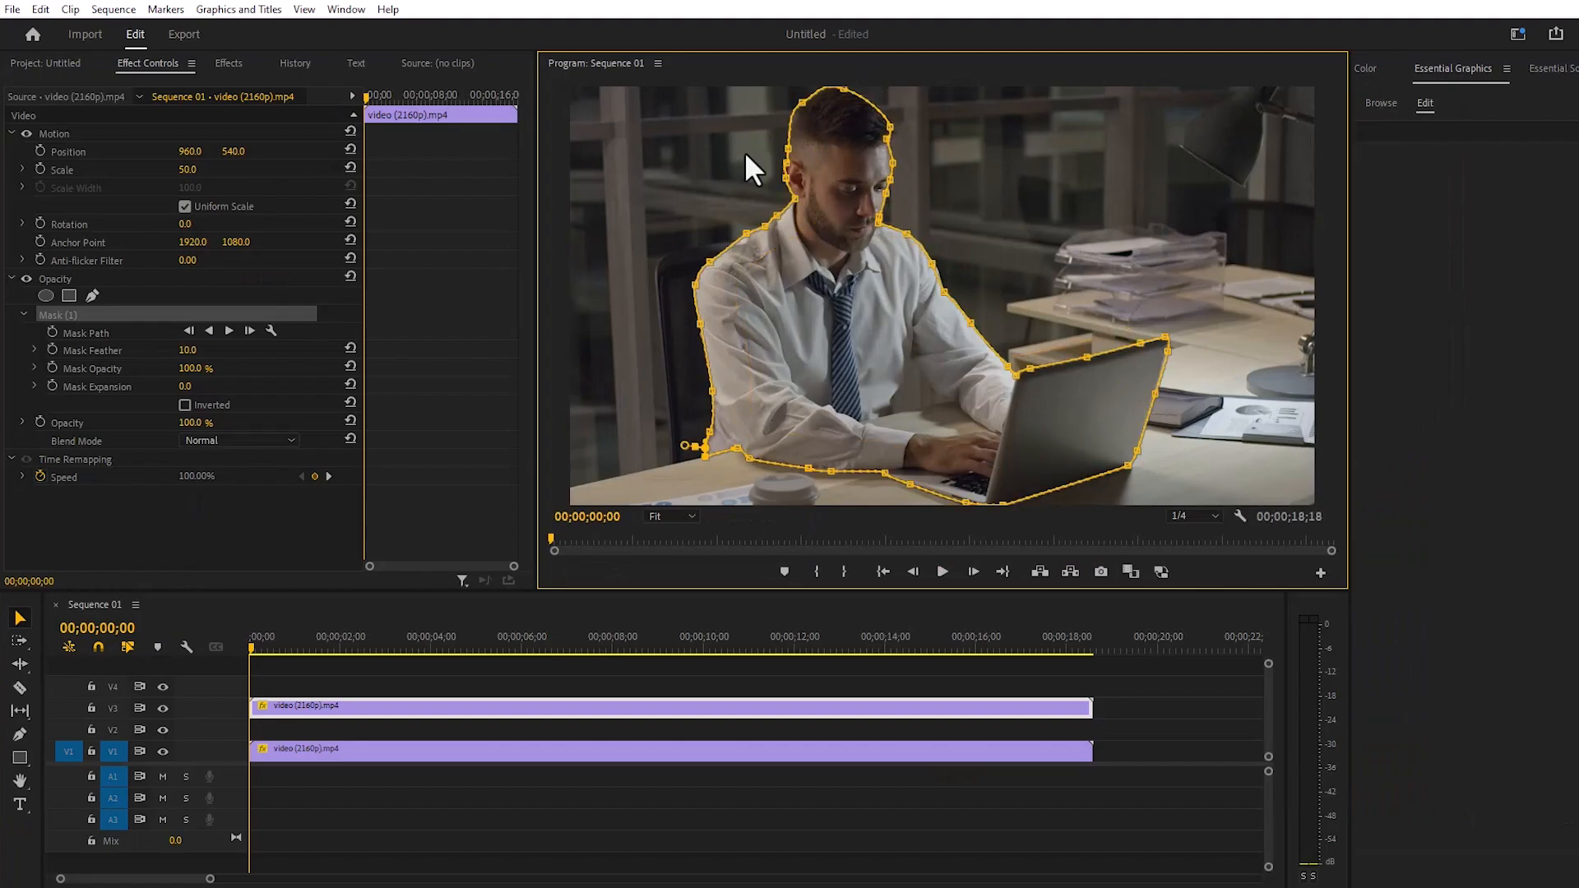
- Deselect the clip and add a text layer reading "$50000" over the video at the start of the sequence
click(1092, 676)
click(1092, 676)
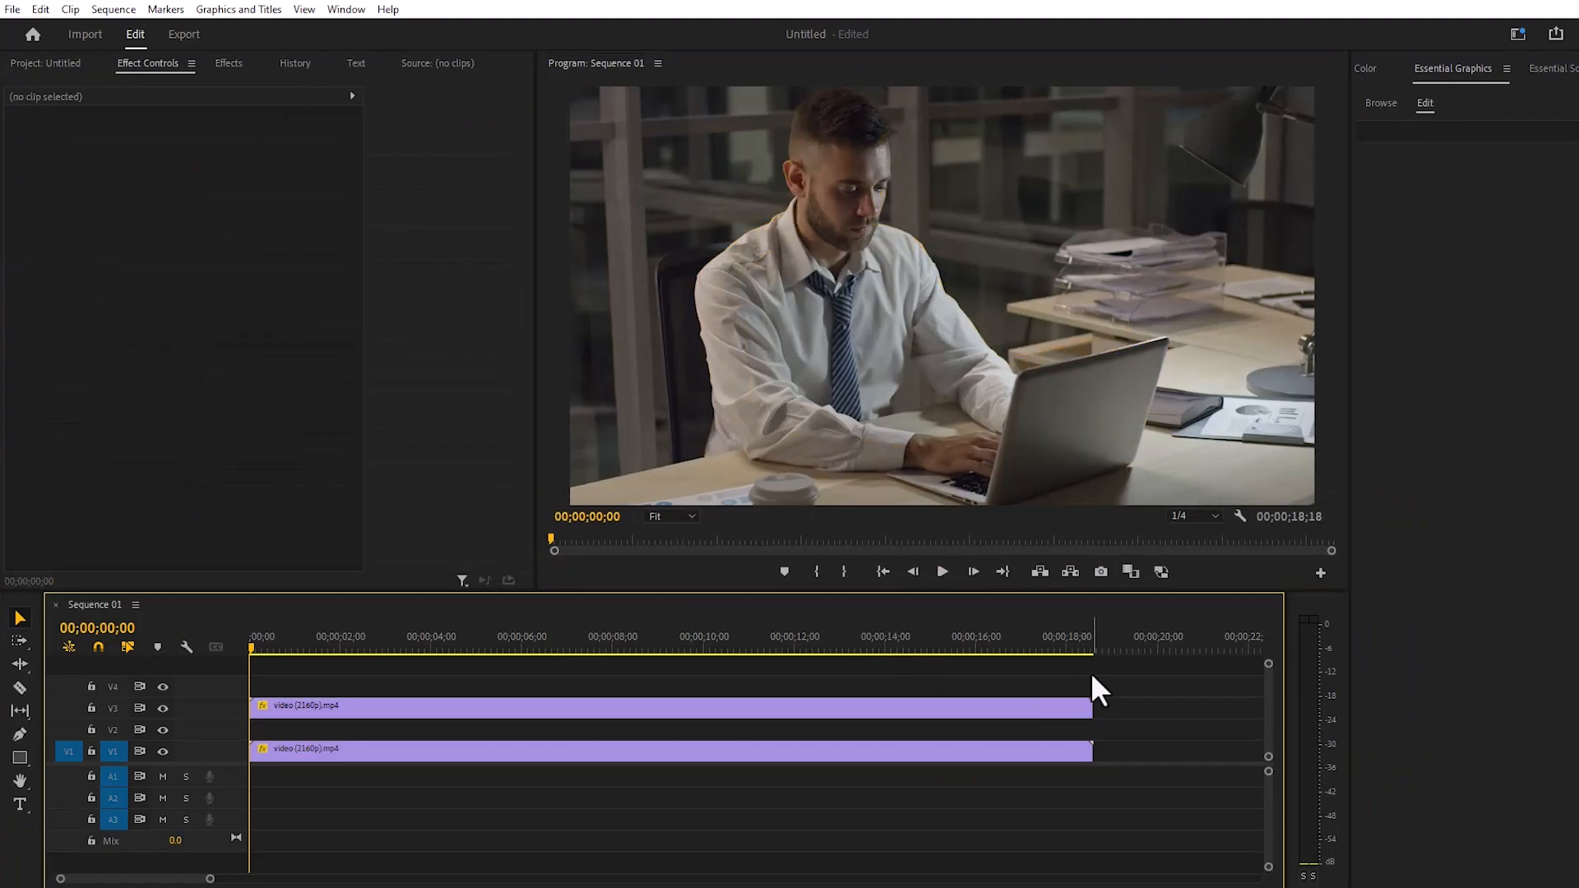
click(18, 805)
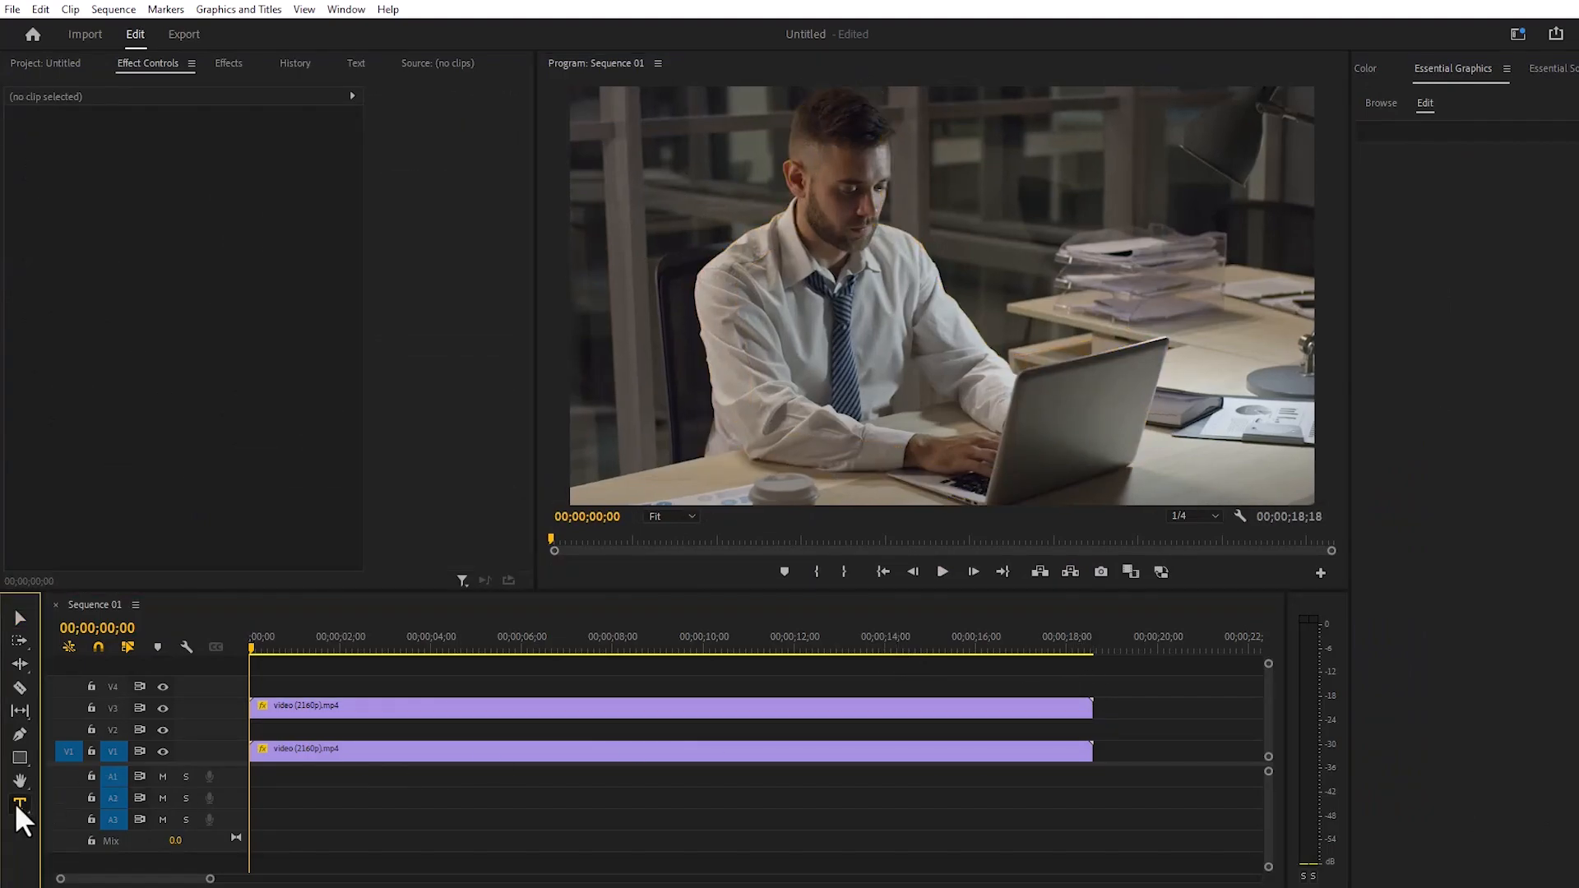
click(648, 246)
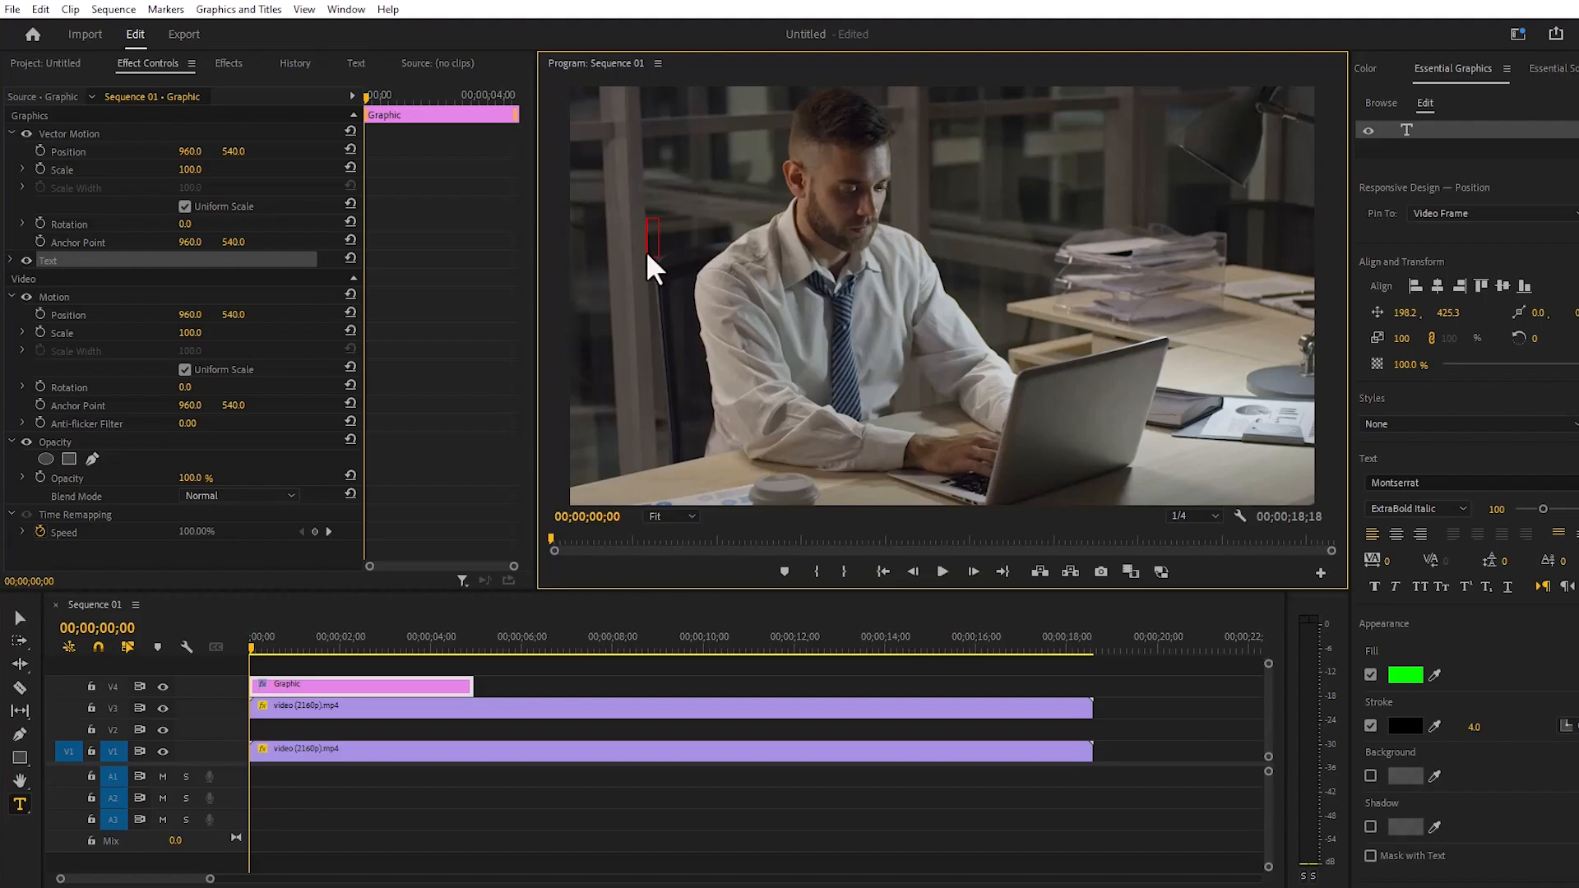
text($50000)
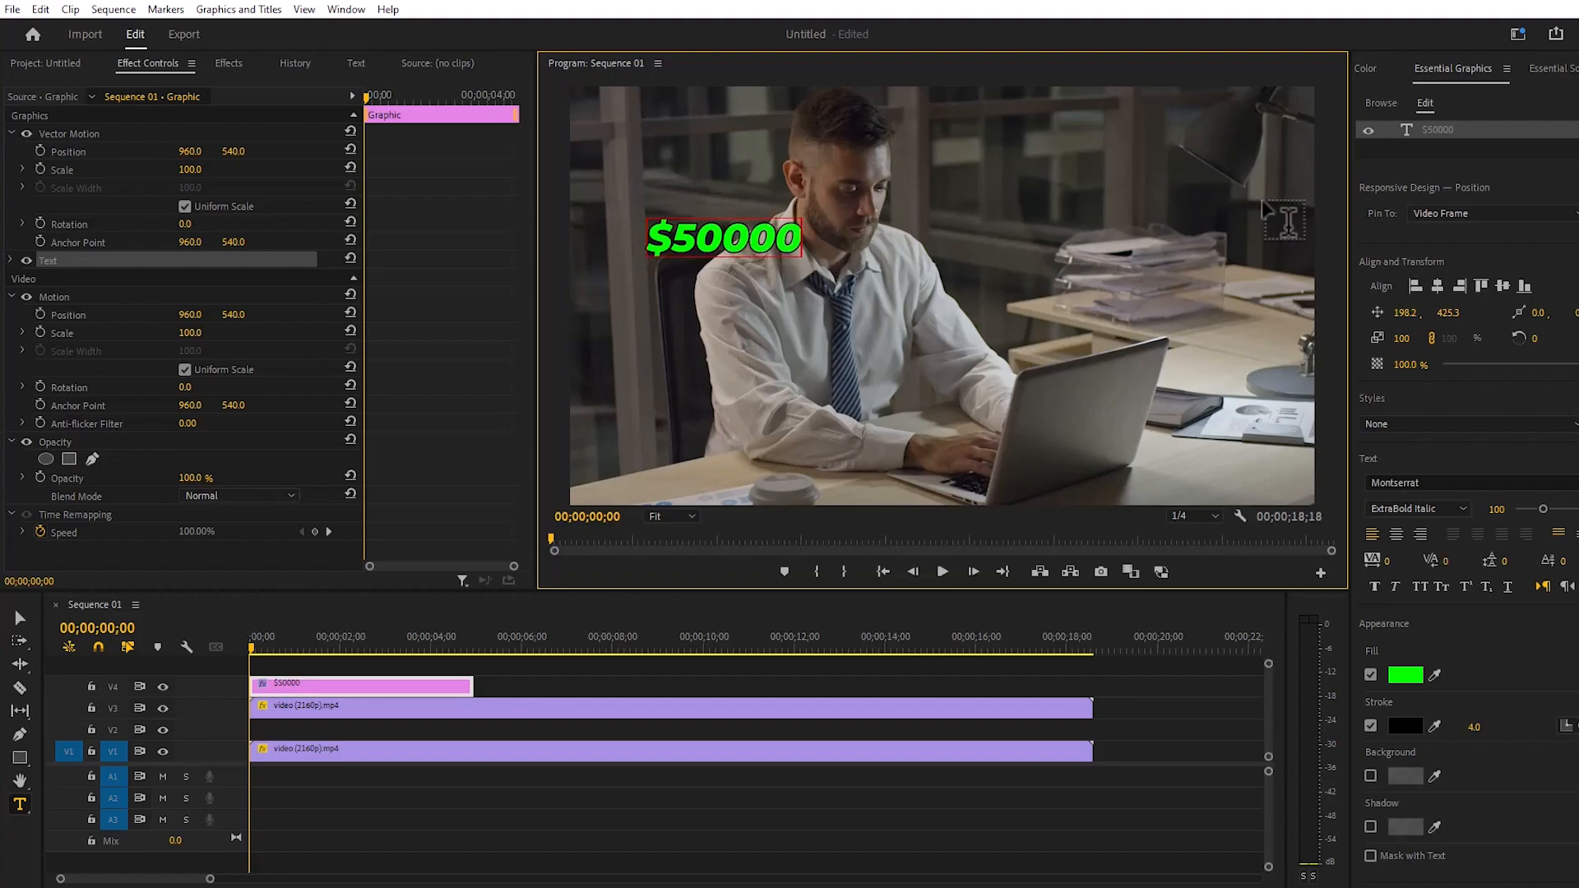
- Place the $50000 graphic on track V2 between the video clips, with its text scaled to 336 and positioned at 74.2, 377.3
drag(1404, 338, 1545, 346)
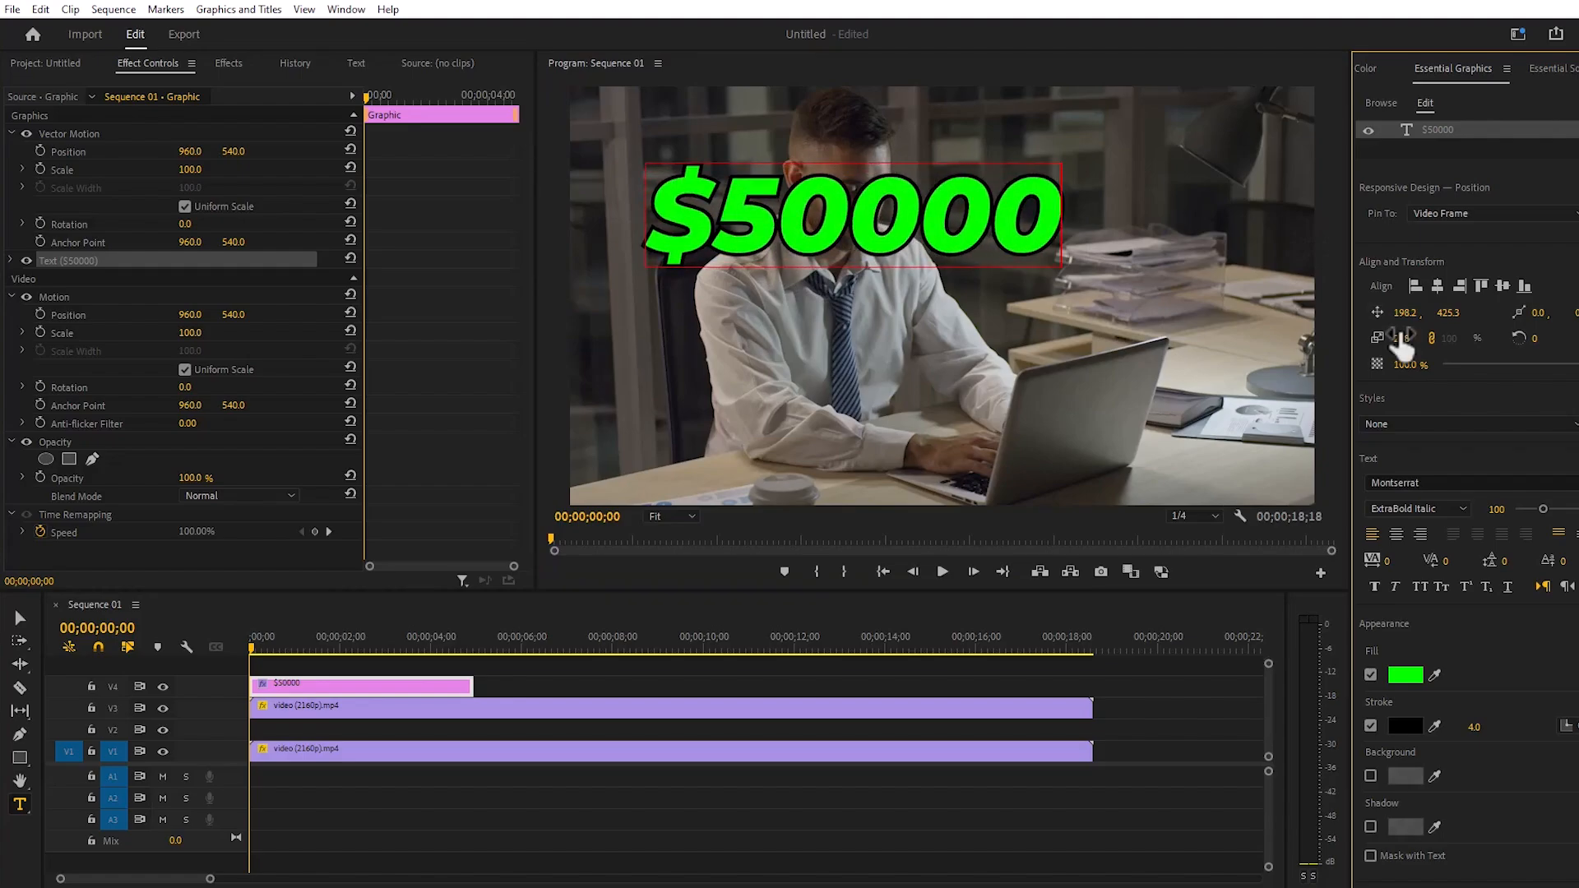
drag(426, 678, 424, 729)
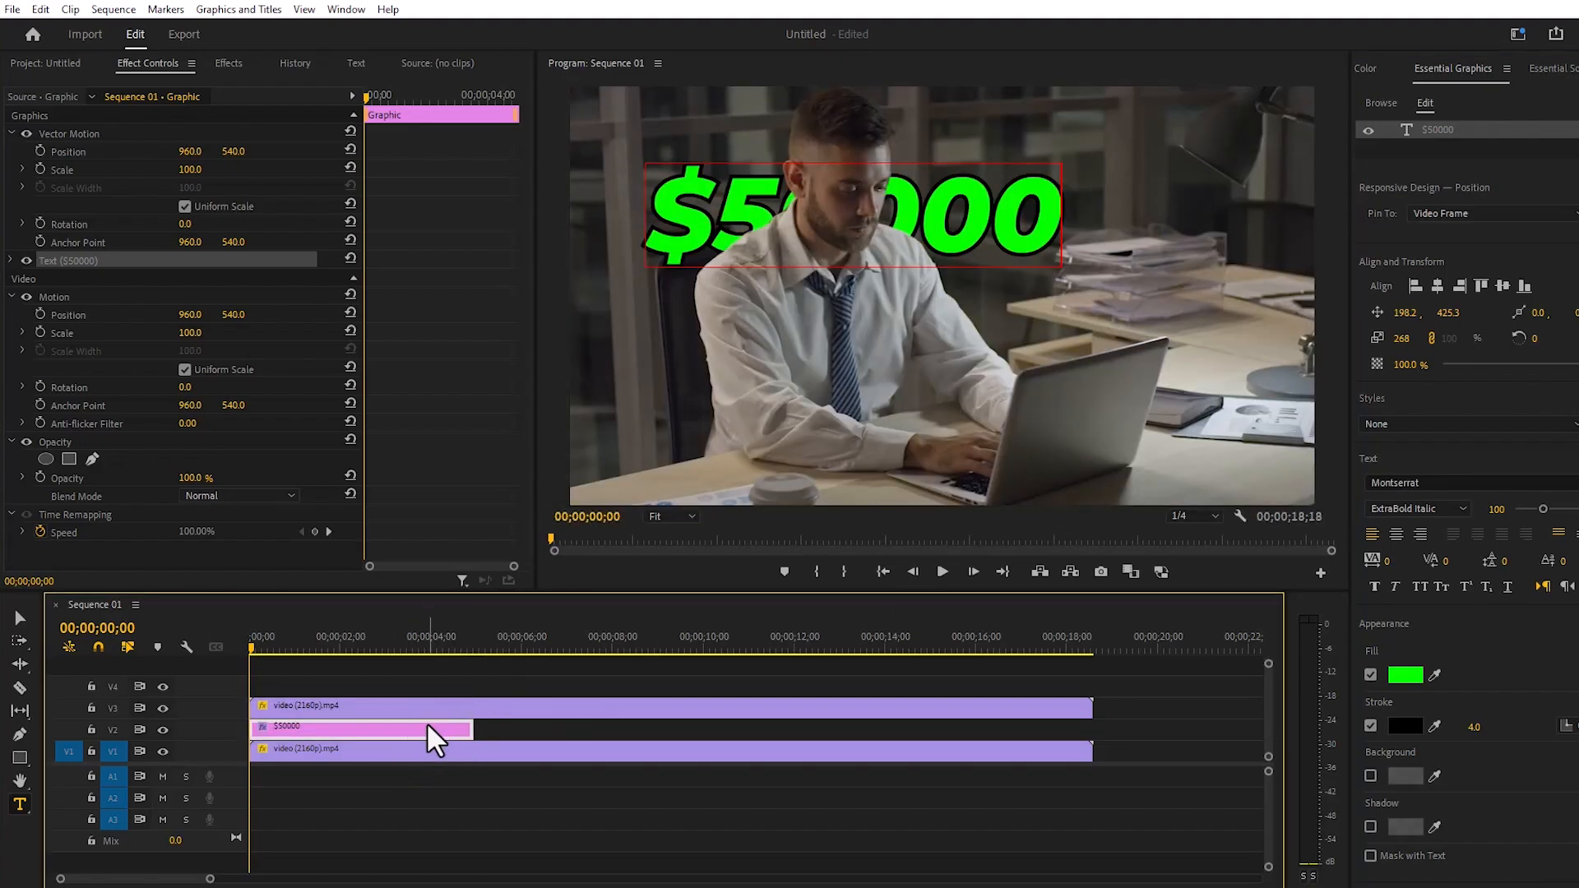
mouse_move(1448, 312)
mouse_down()
mouse_move(1385, 313)
mouse_move(1411, 338)
mouse_move(1457, 338)
mouse_move(1373, 312)
mouse_move(1474, 312)
mouse_up()
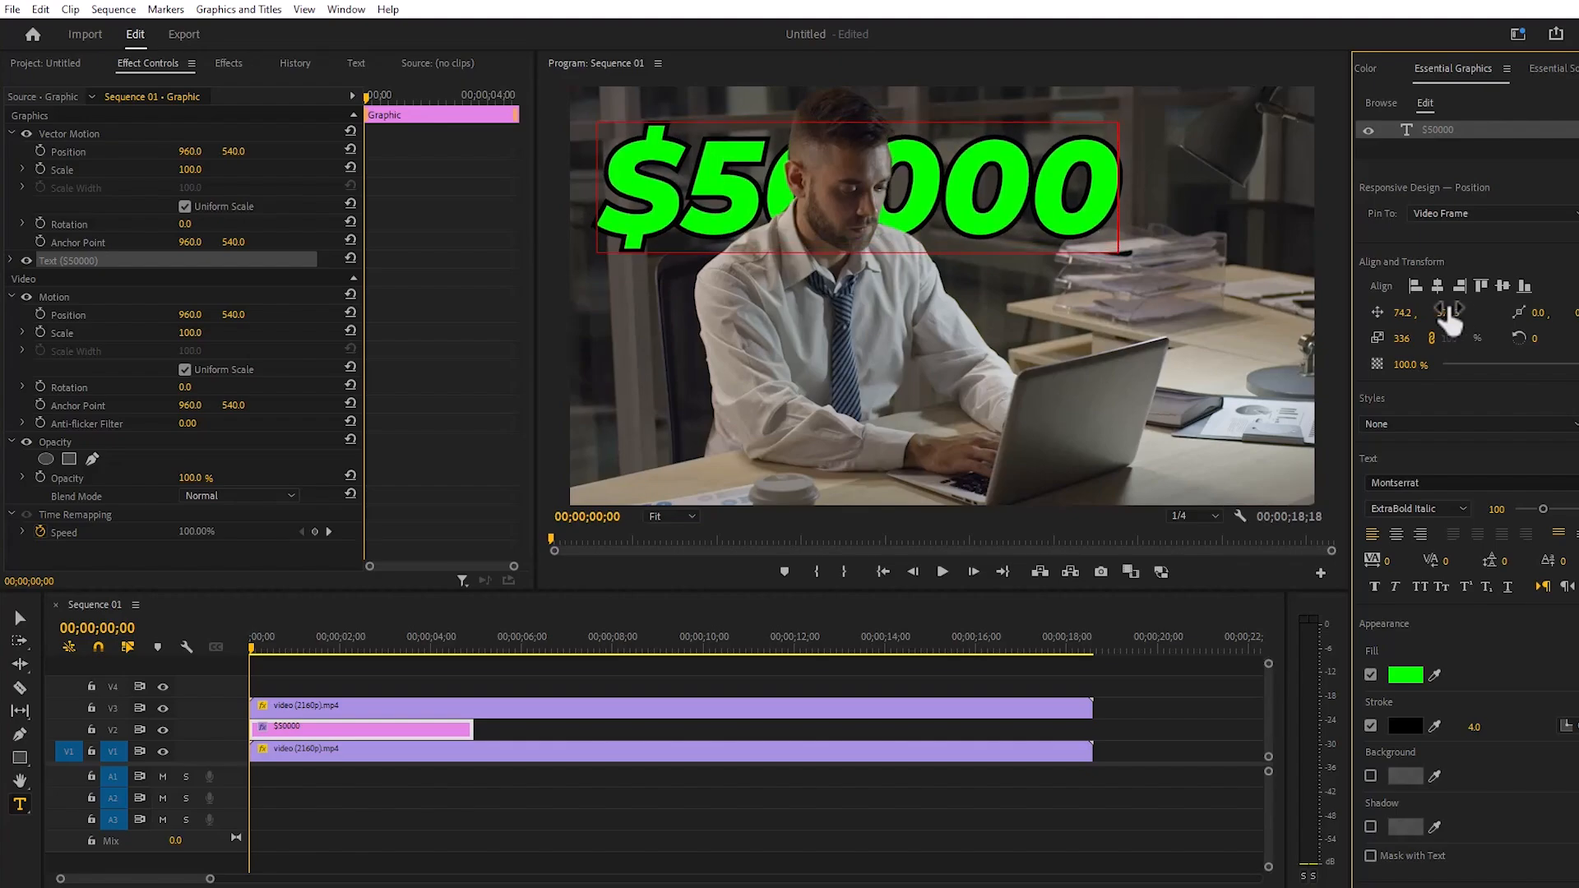
- Find the VR Glow effect and apply it to the $50000 graphic on V2
click(230, 63)
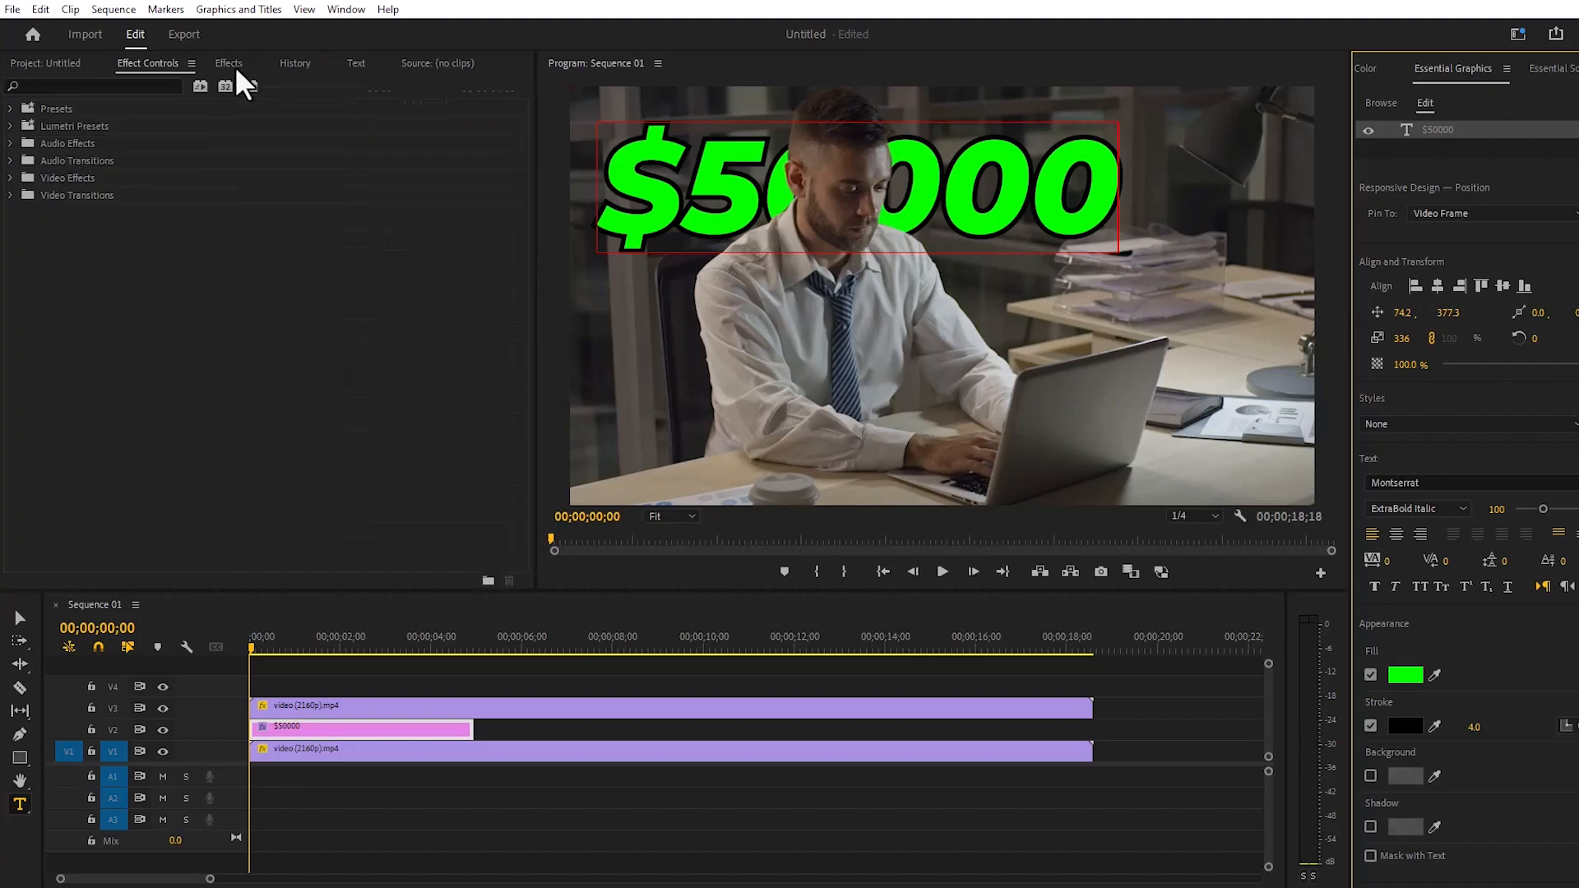
click(139, 85)
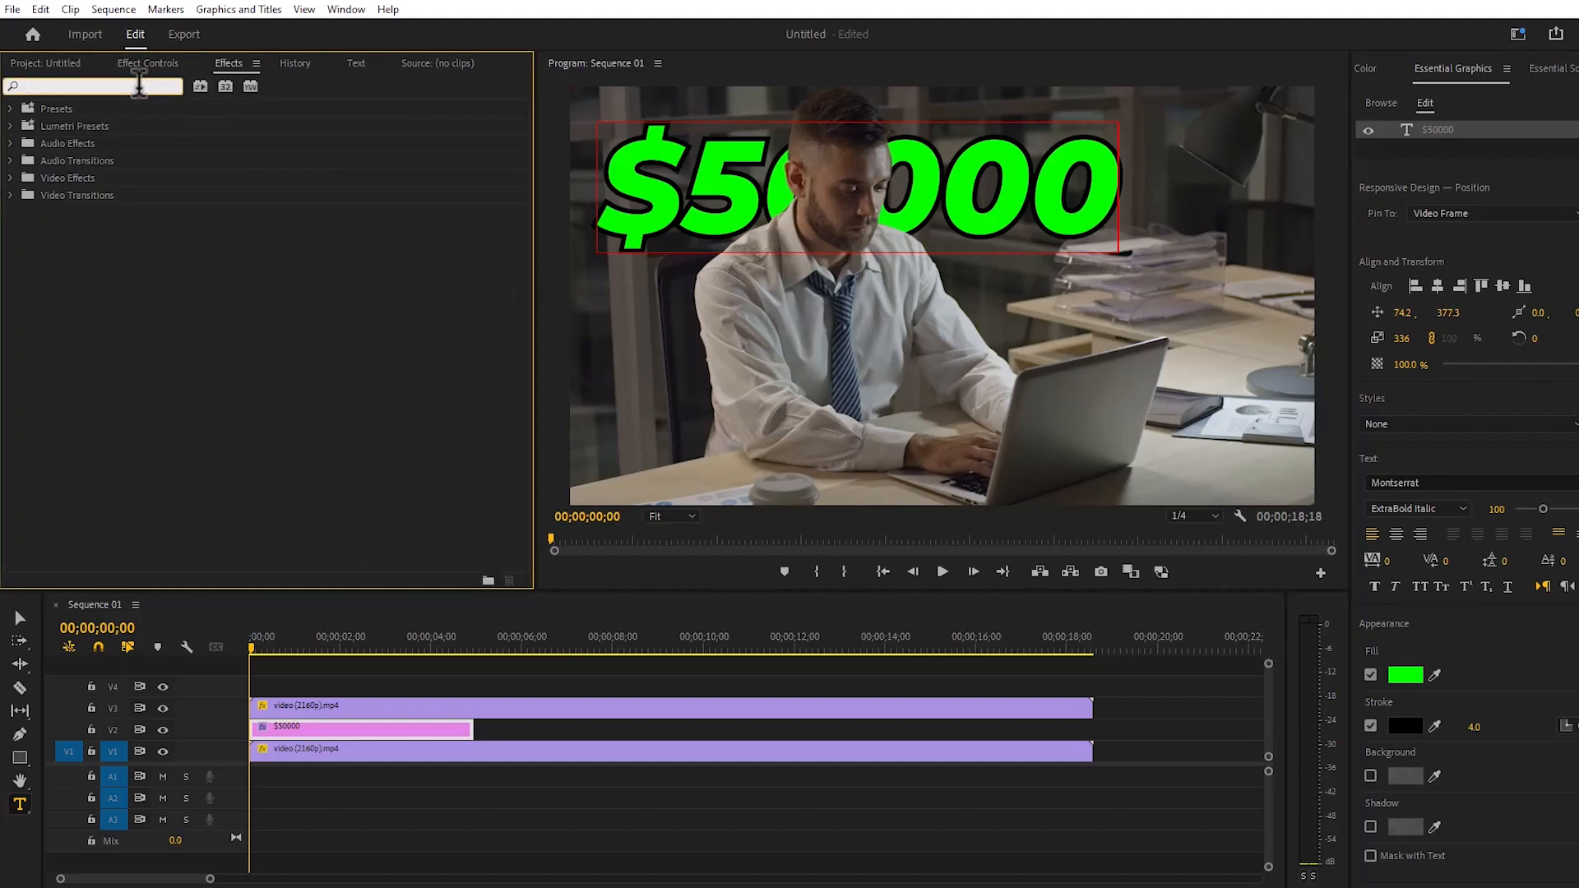
text(vr g)
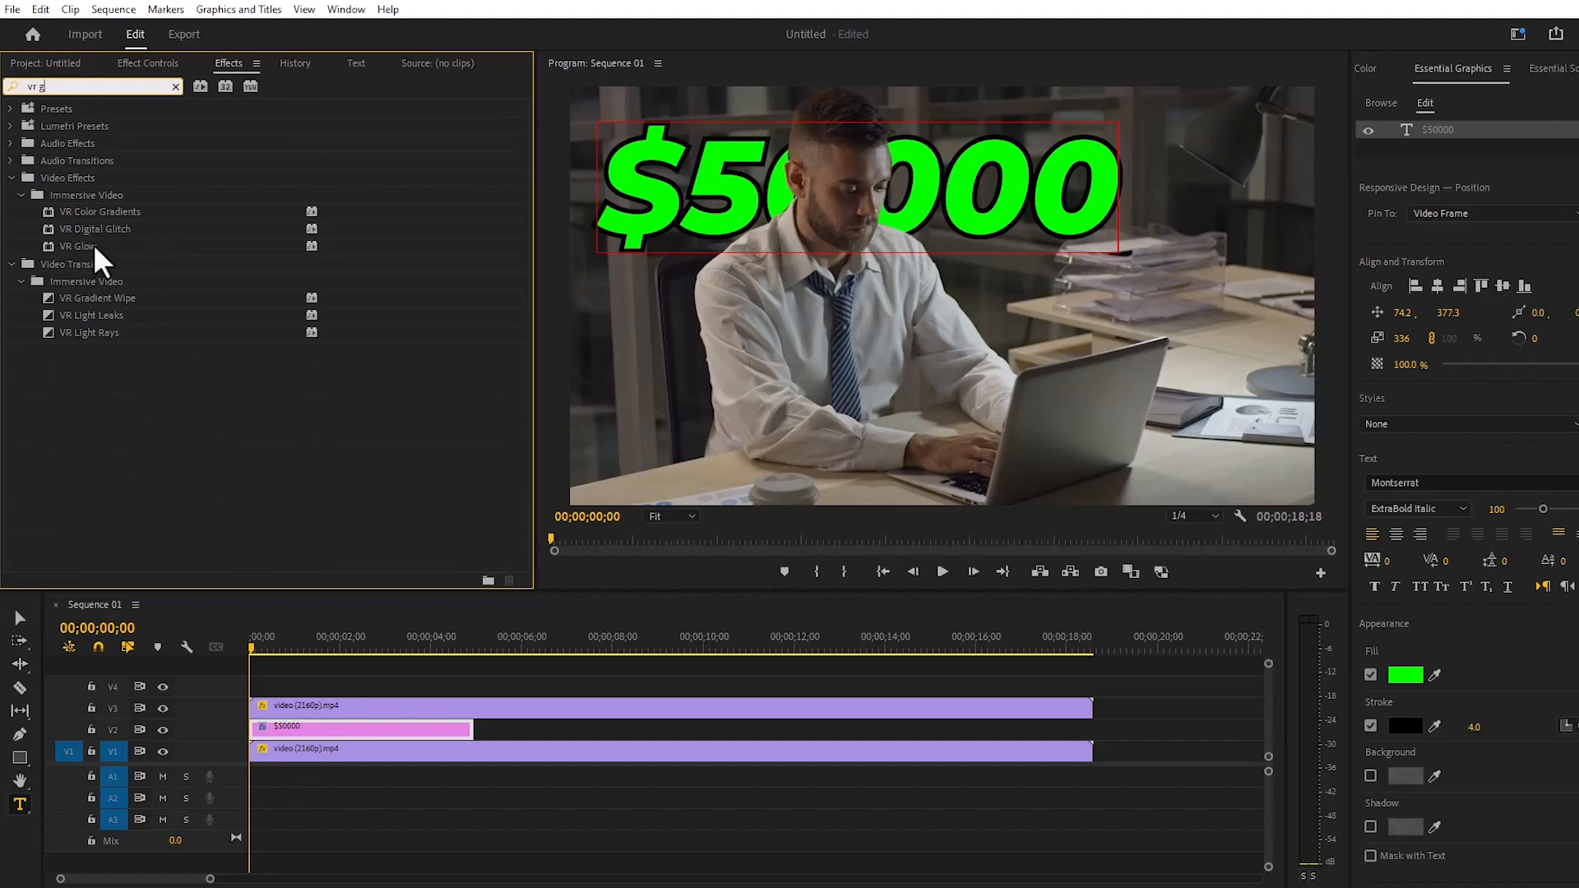
drag(92, 244, 325, 732)
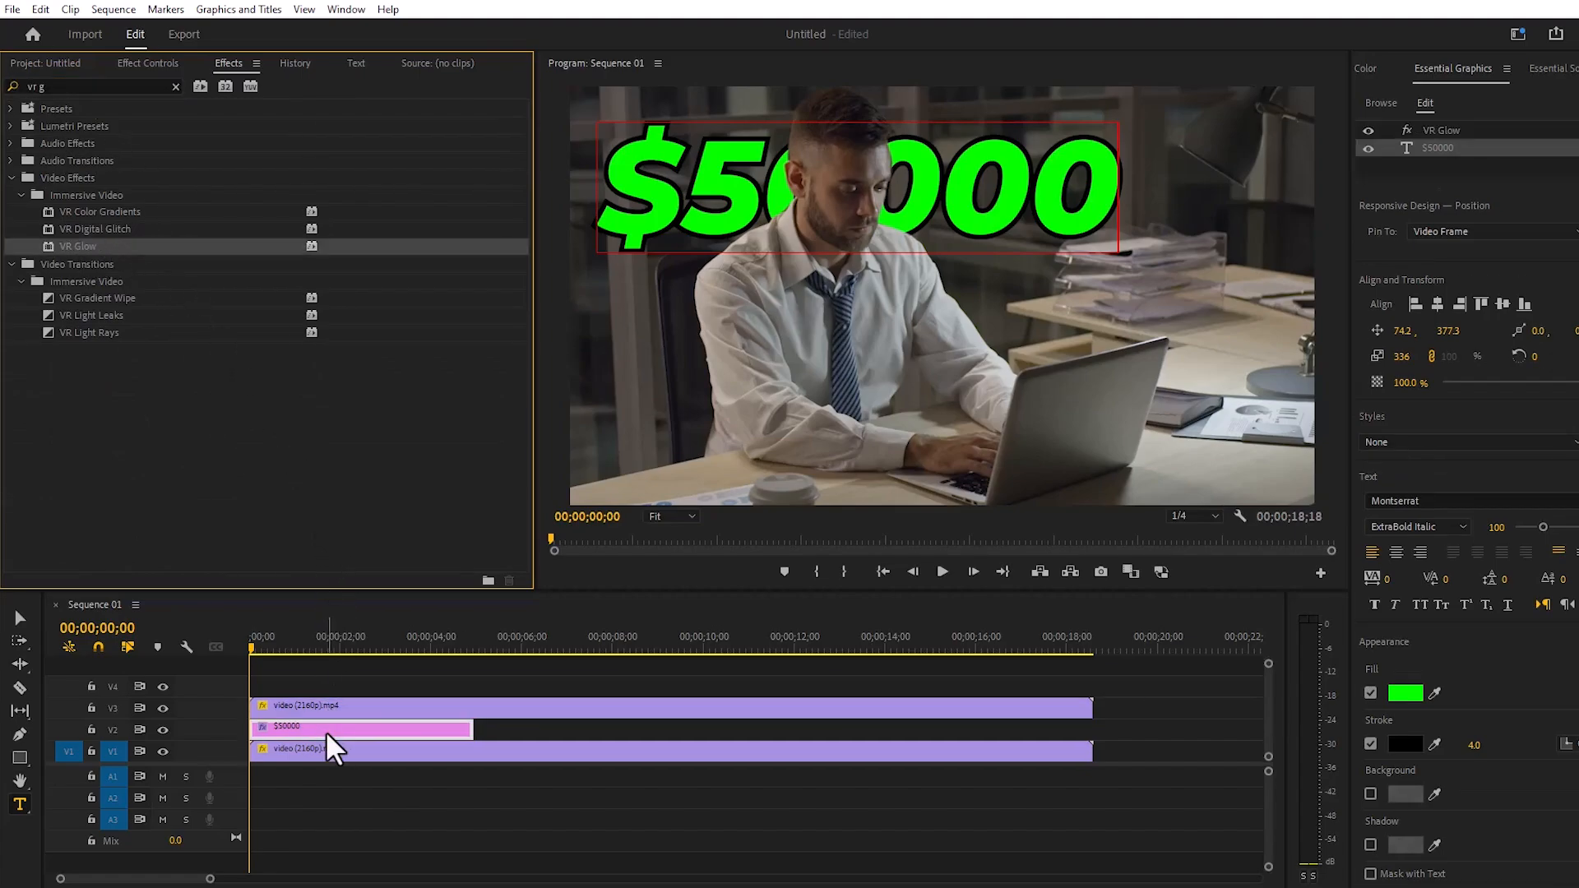
- Set the VR Glow tint color to green 36FF00, but switch Use Tint Color off for the text
click(141, 64)
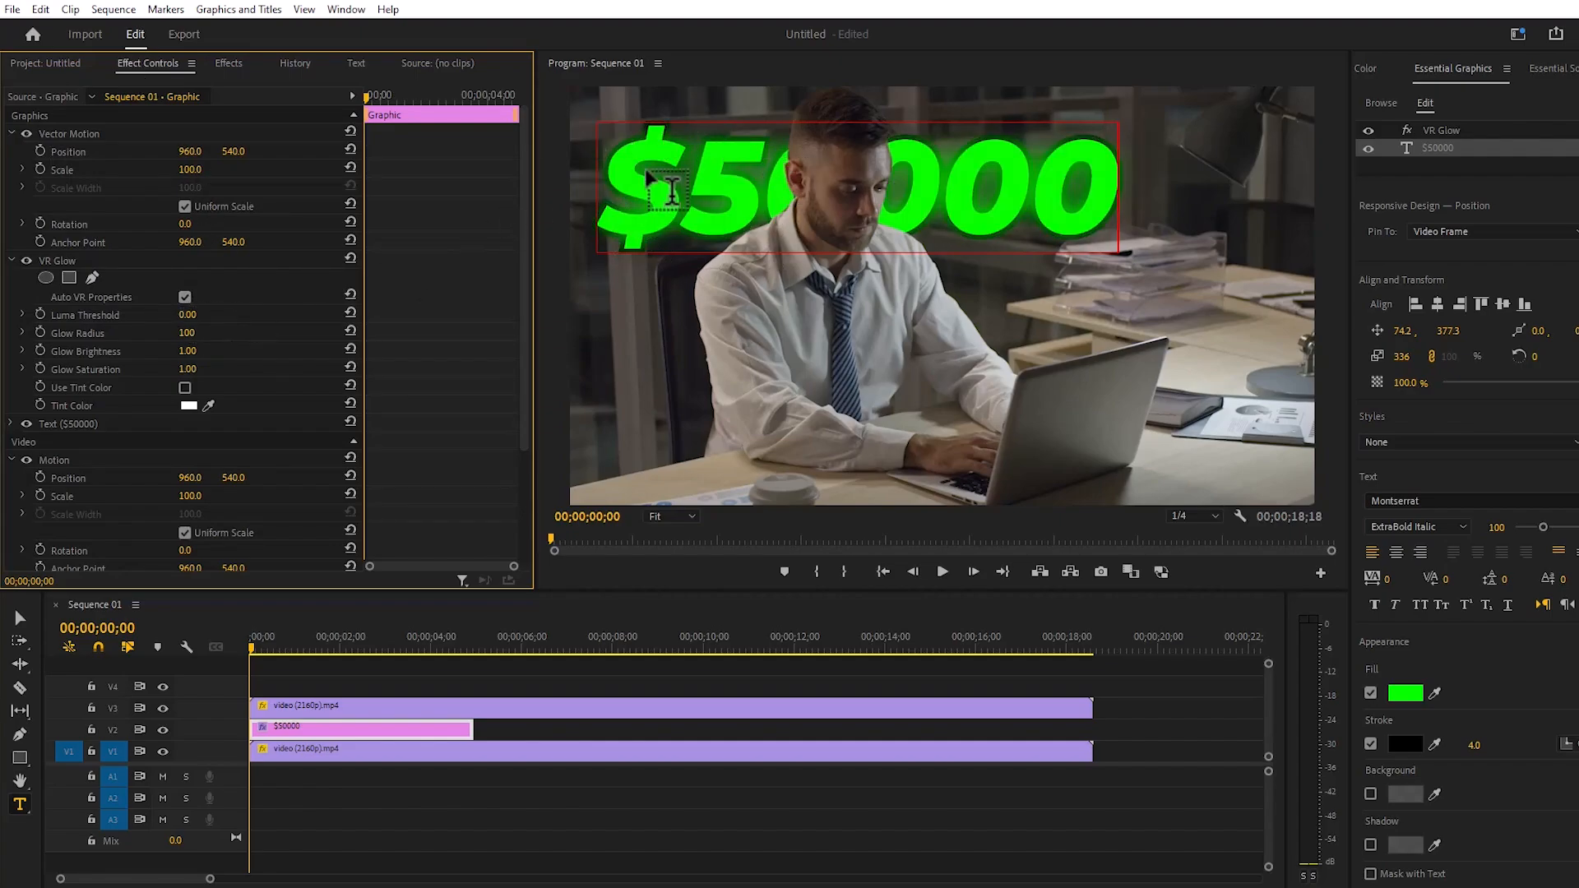
click(188, 405)
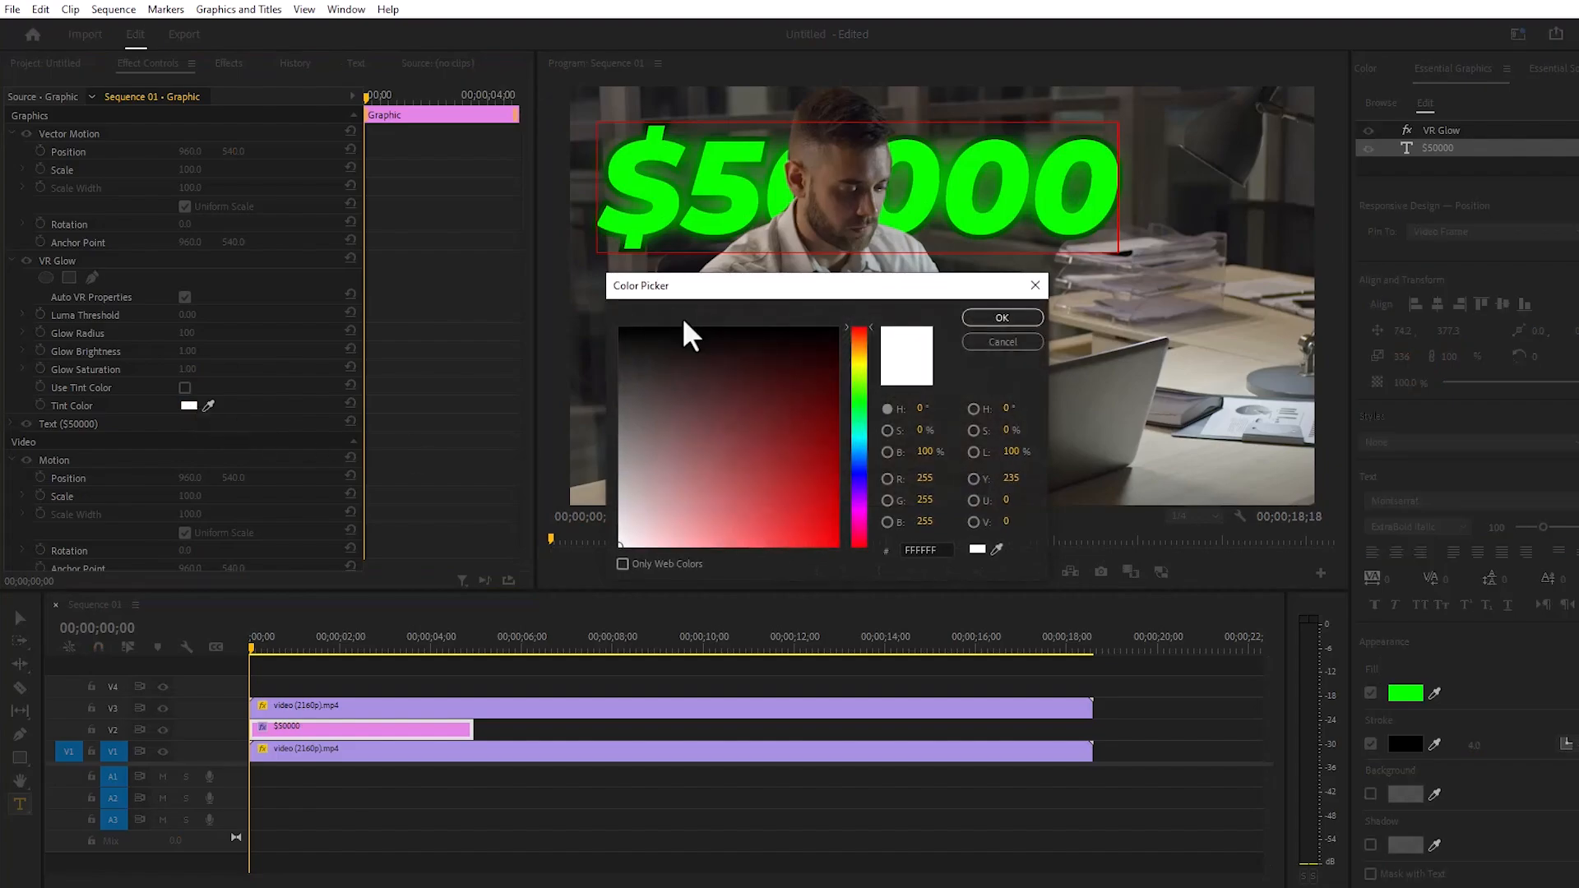
click(856, 396)
click(814, 493)
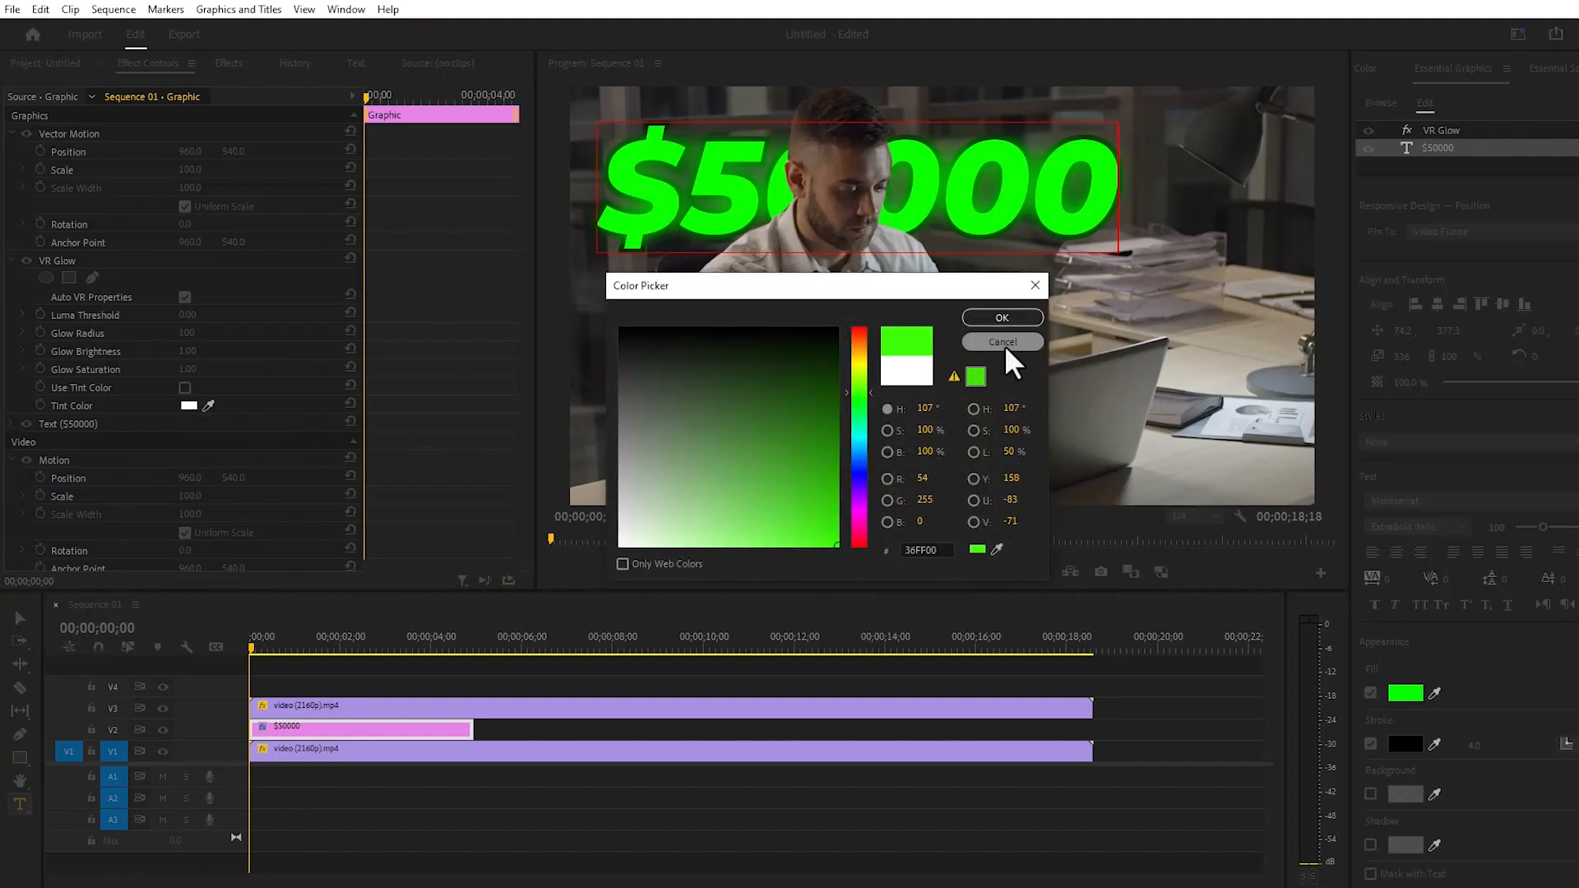
click(1001, 317)
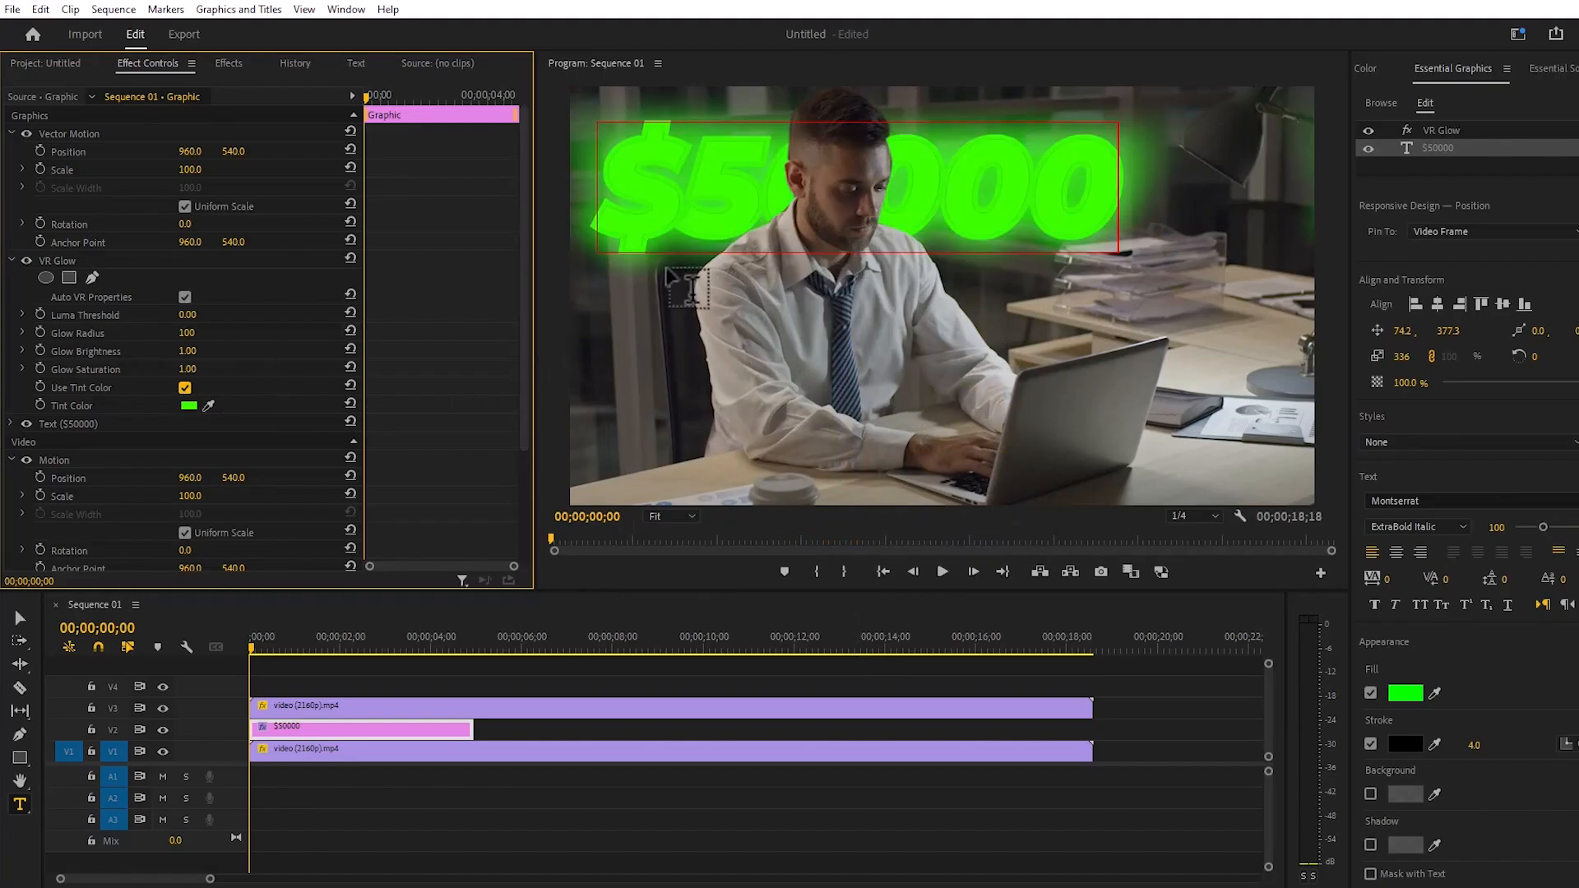
click(185, 386)
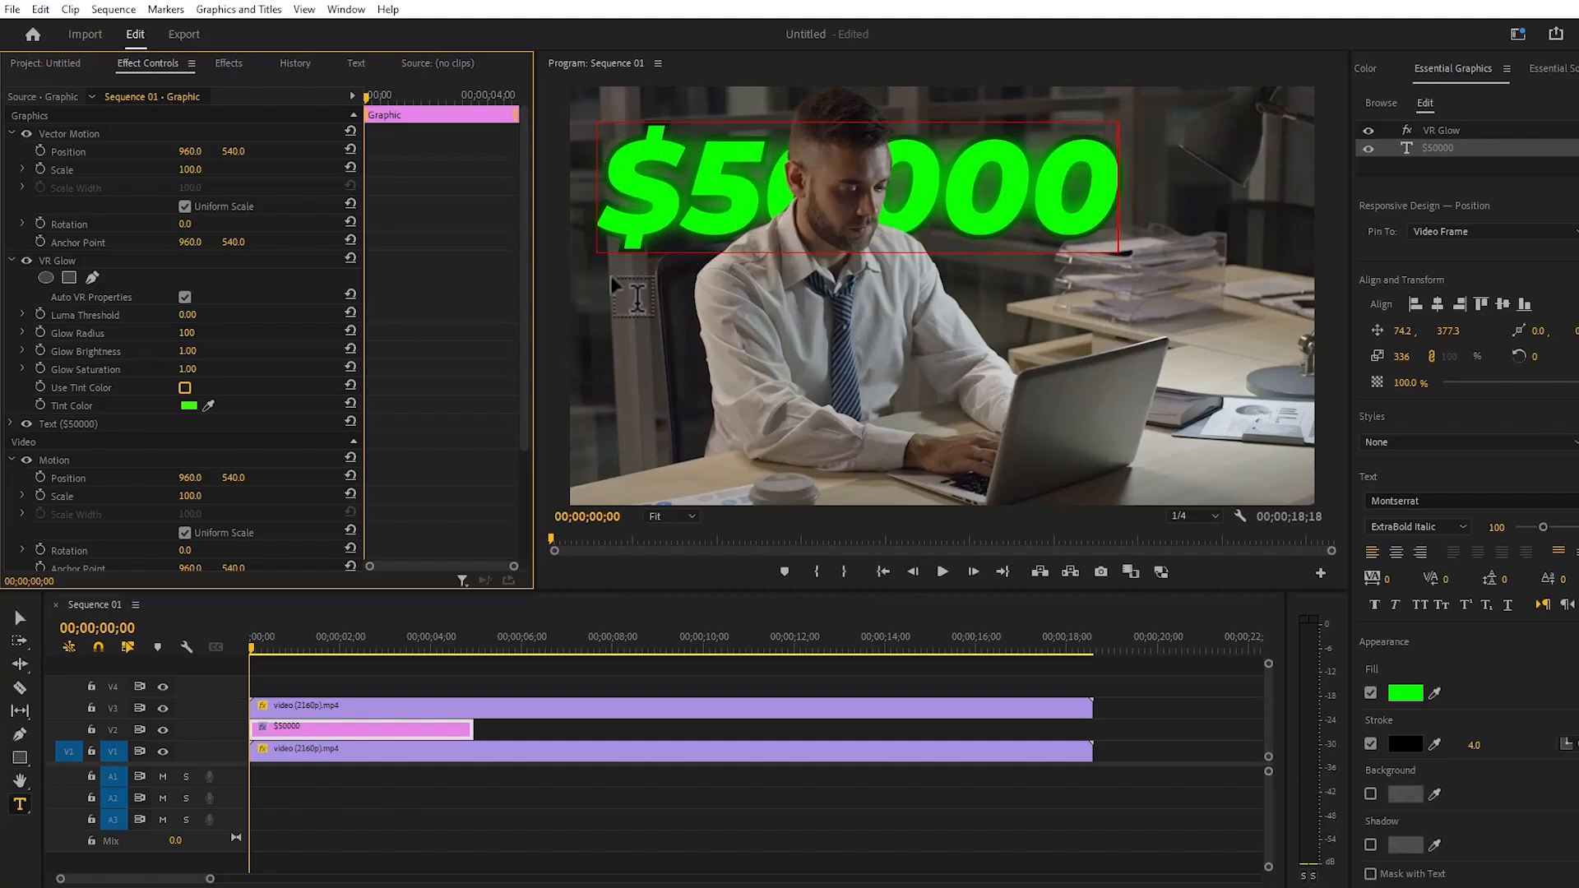
click(426, 659)
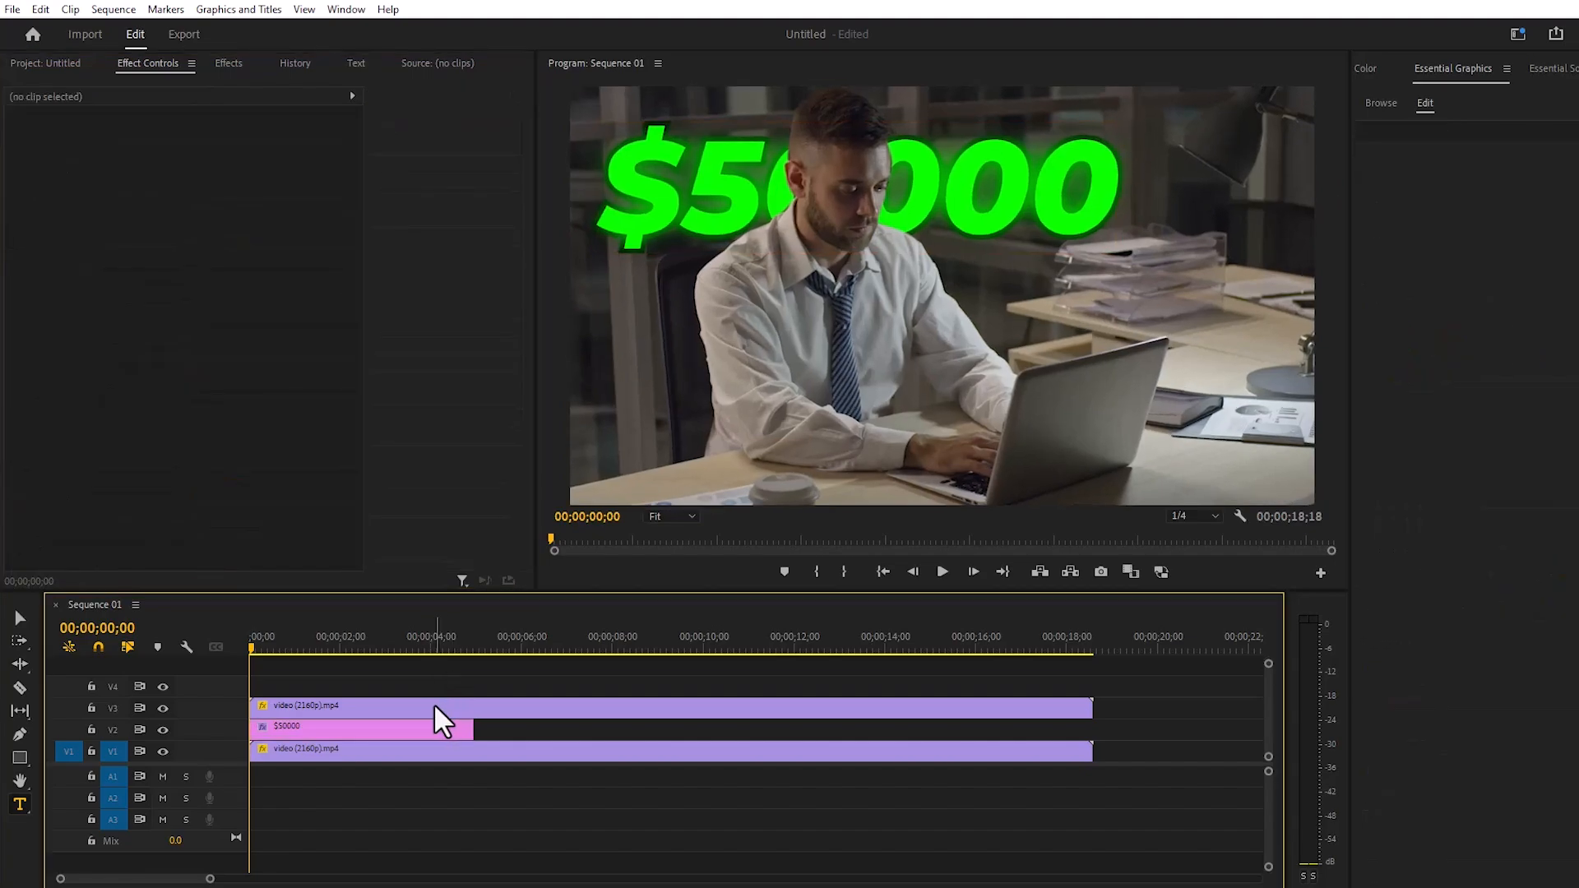
- Enable Mask Path keyframing for Mask (1) on the V3 video clip and track the mask forward
click(434, 705)
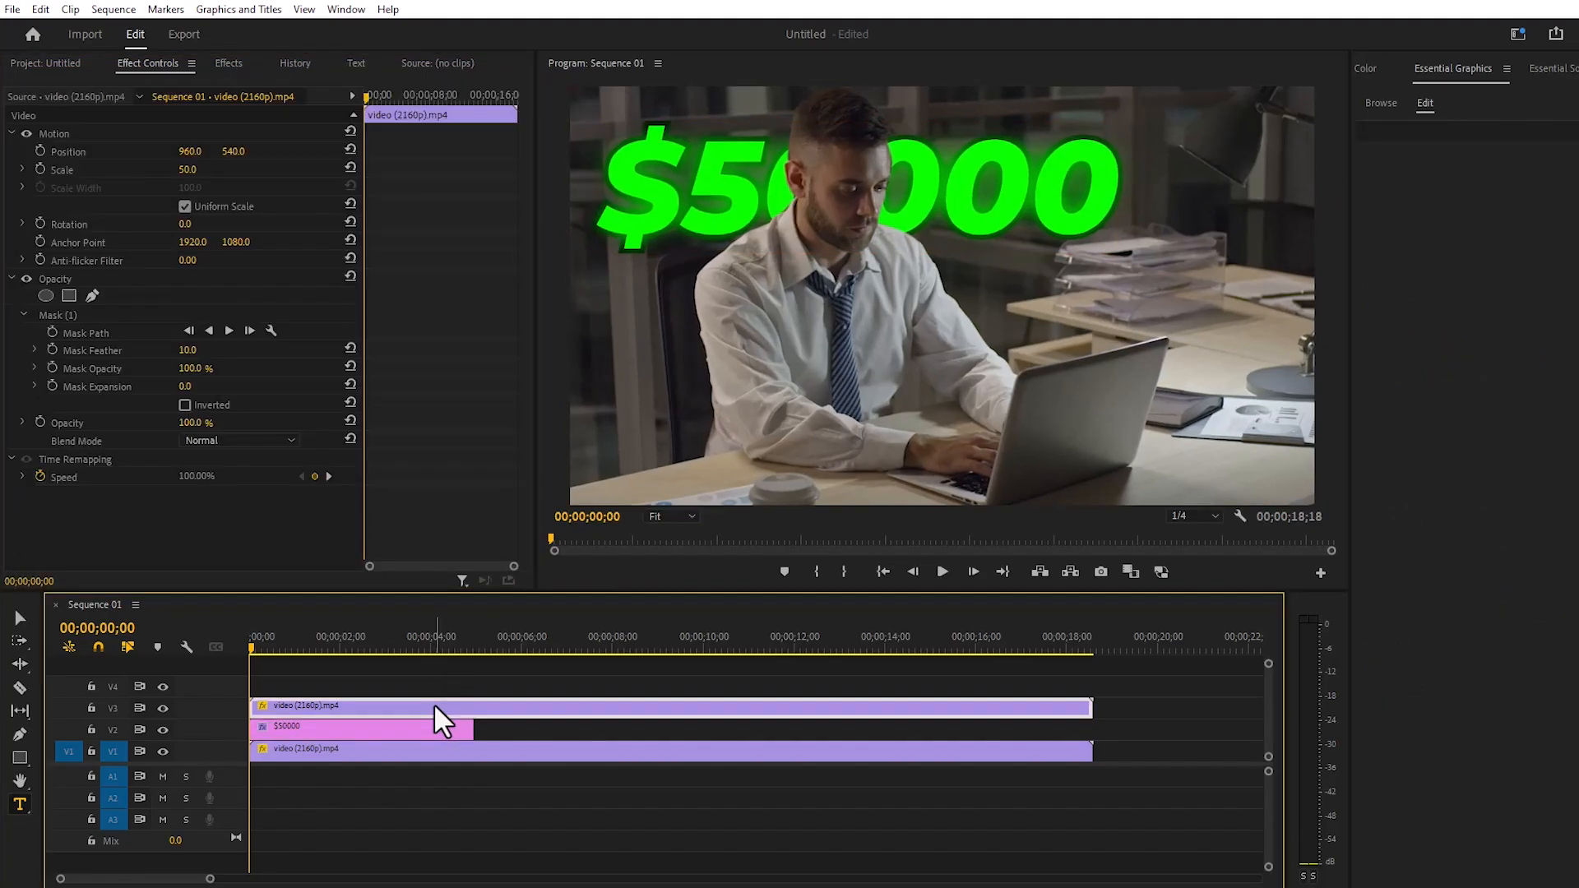
click(74, 314)
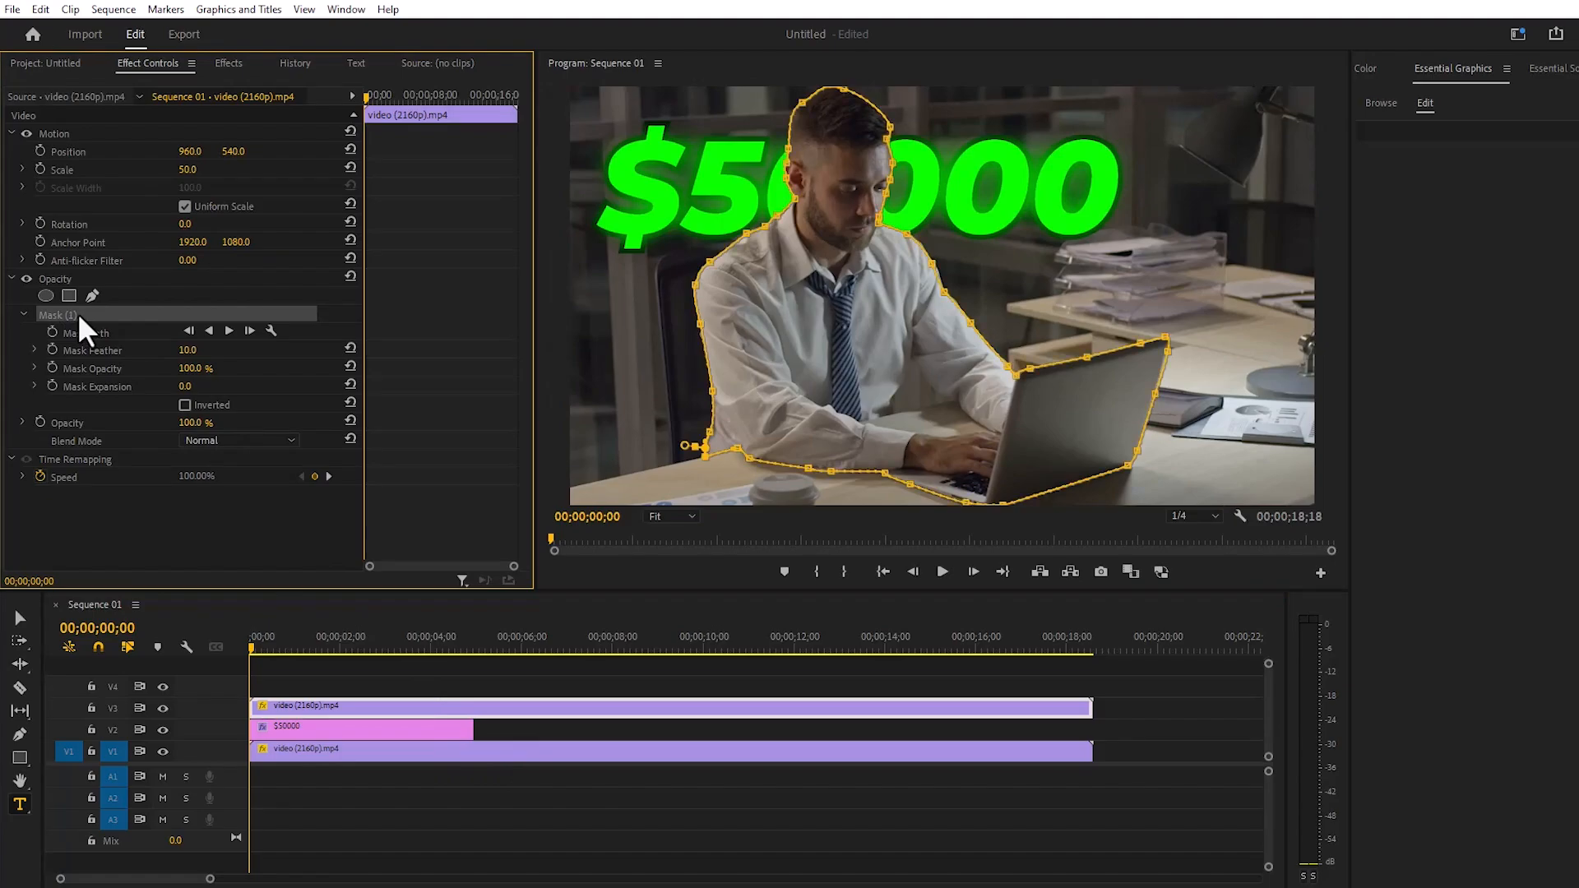
click(51, 333)
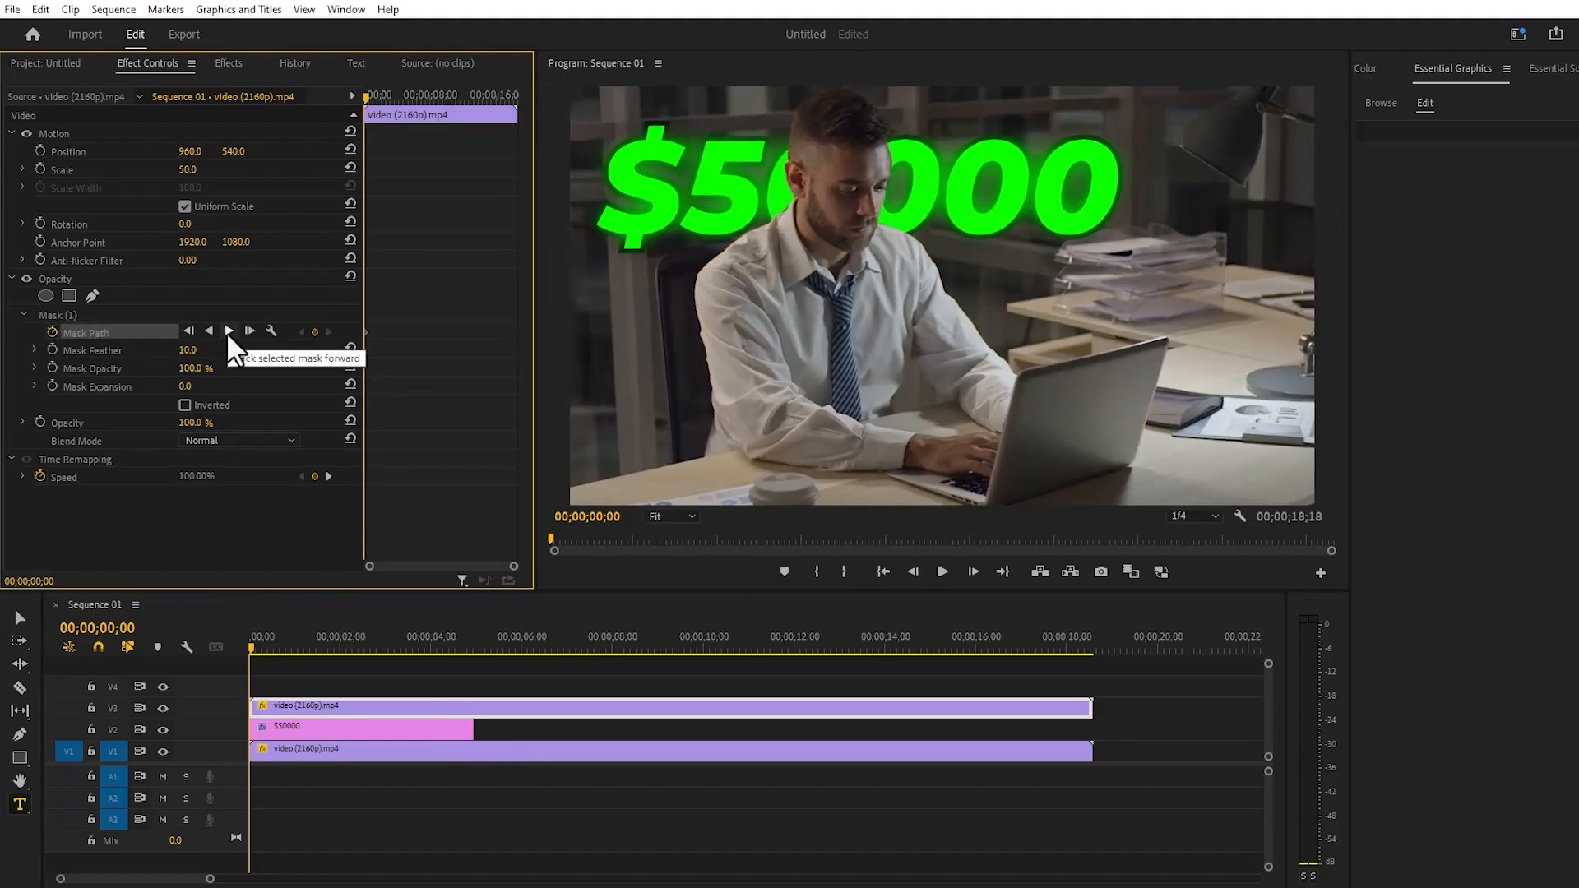
click(228, 331)
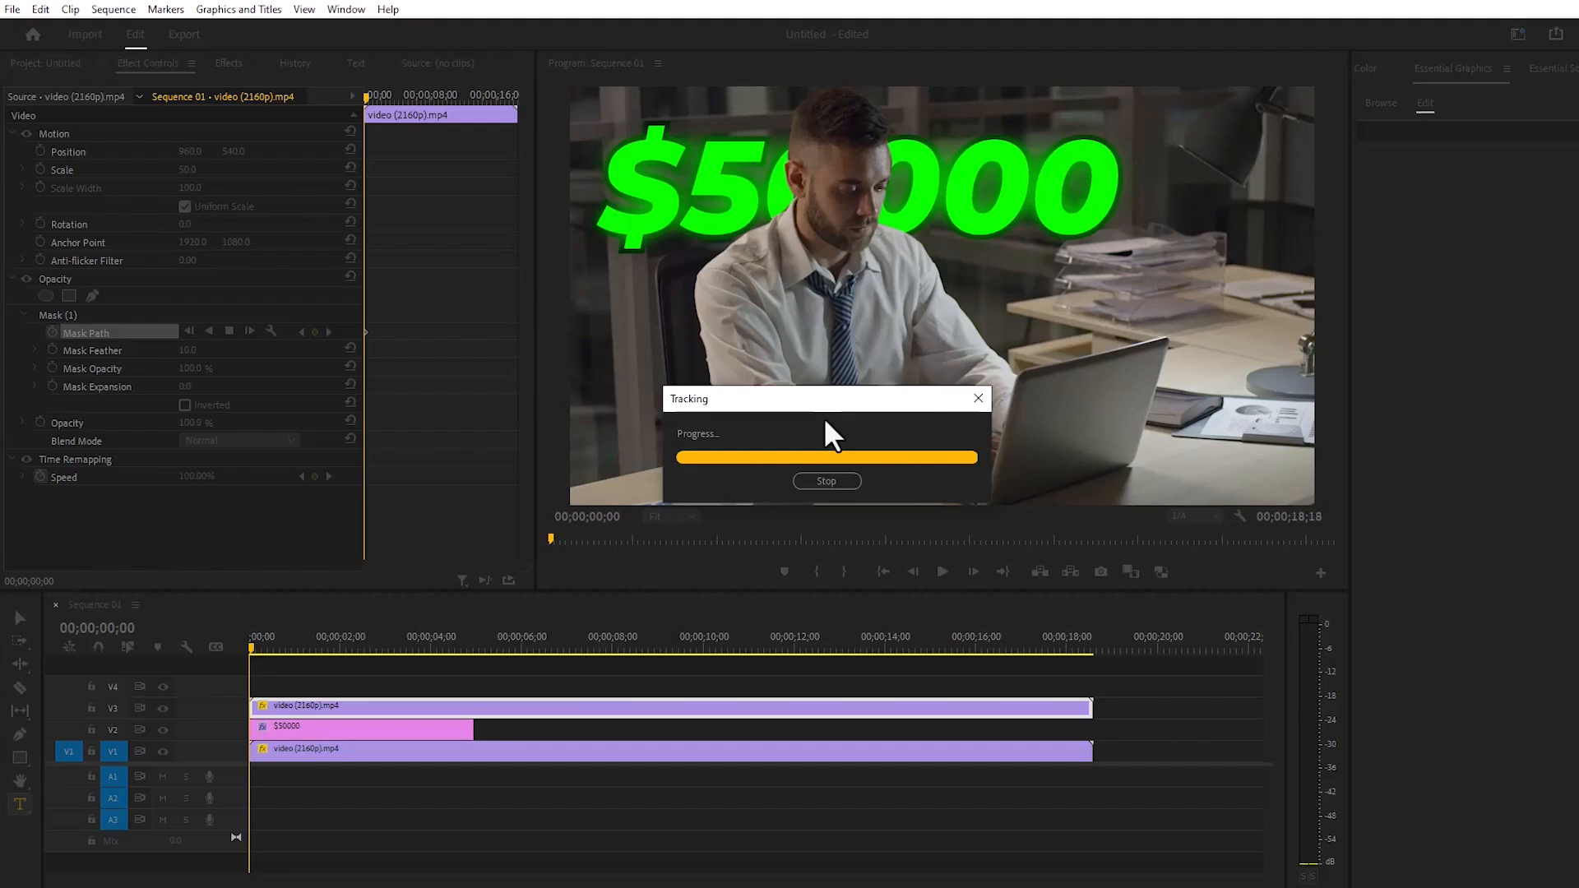
- Play the sequence from the start to check how the tracked mask follows the man in front of the text
click(1092, 647)
key(Home)
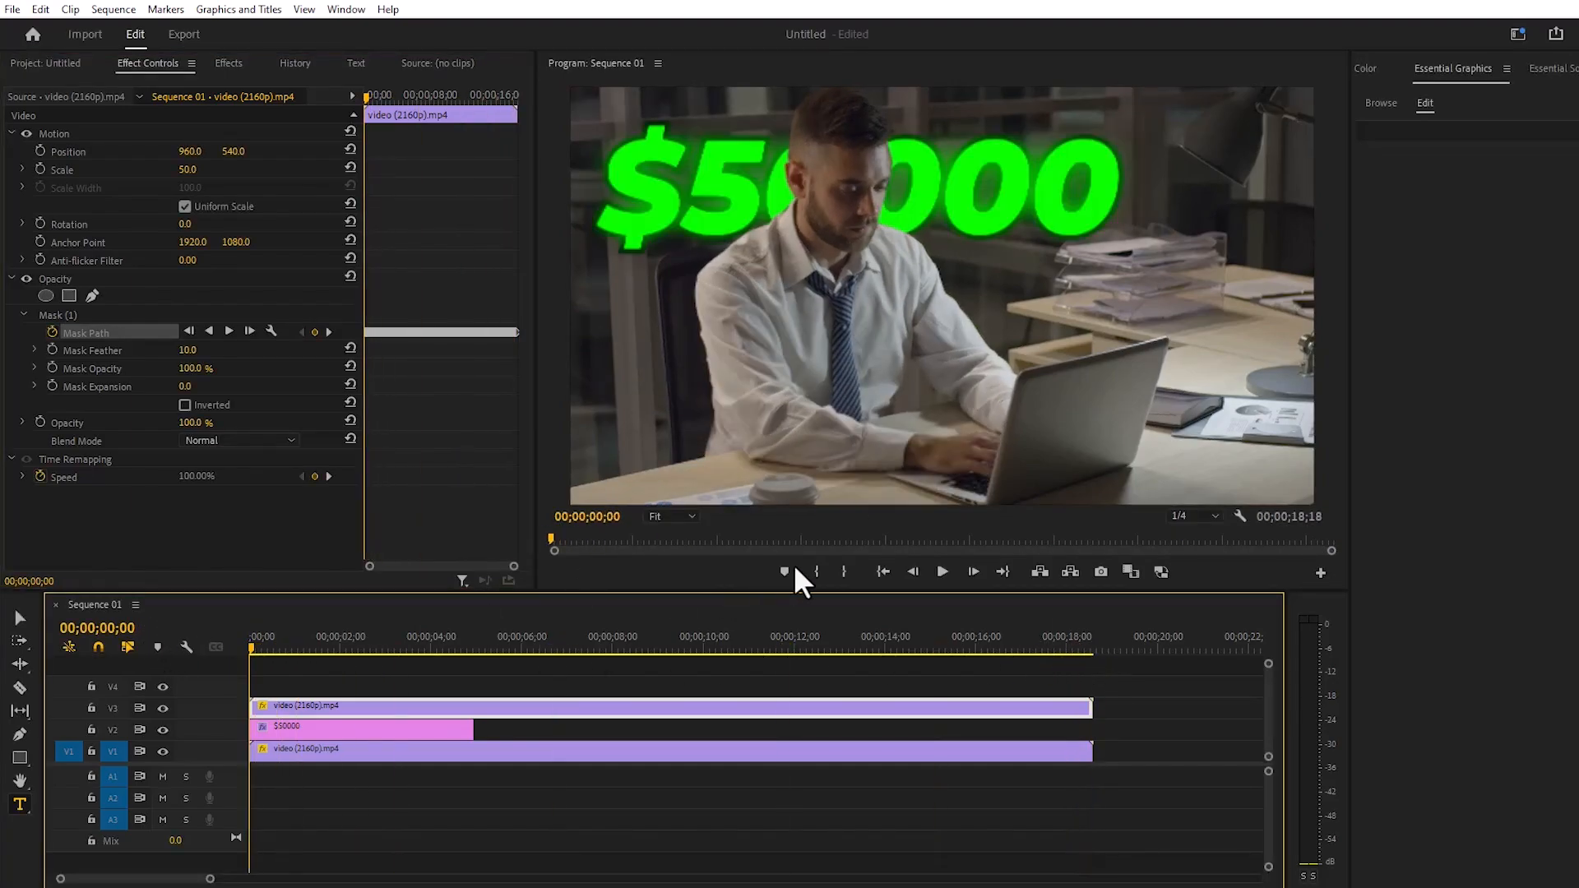
click(942, 572)
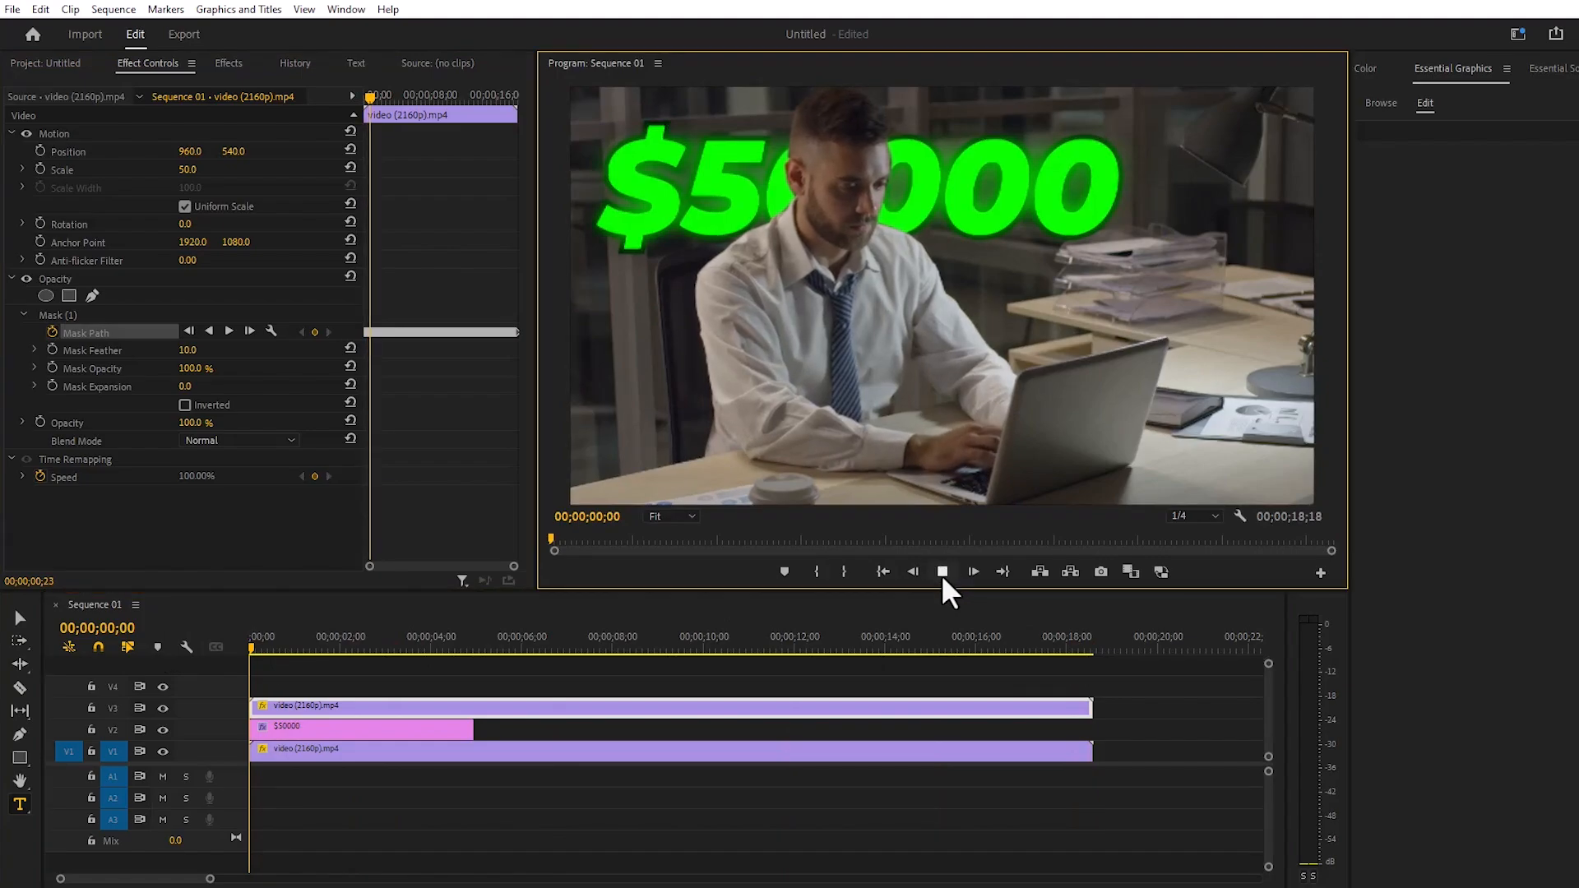
click(942, 572)
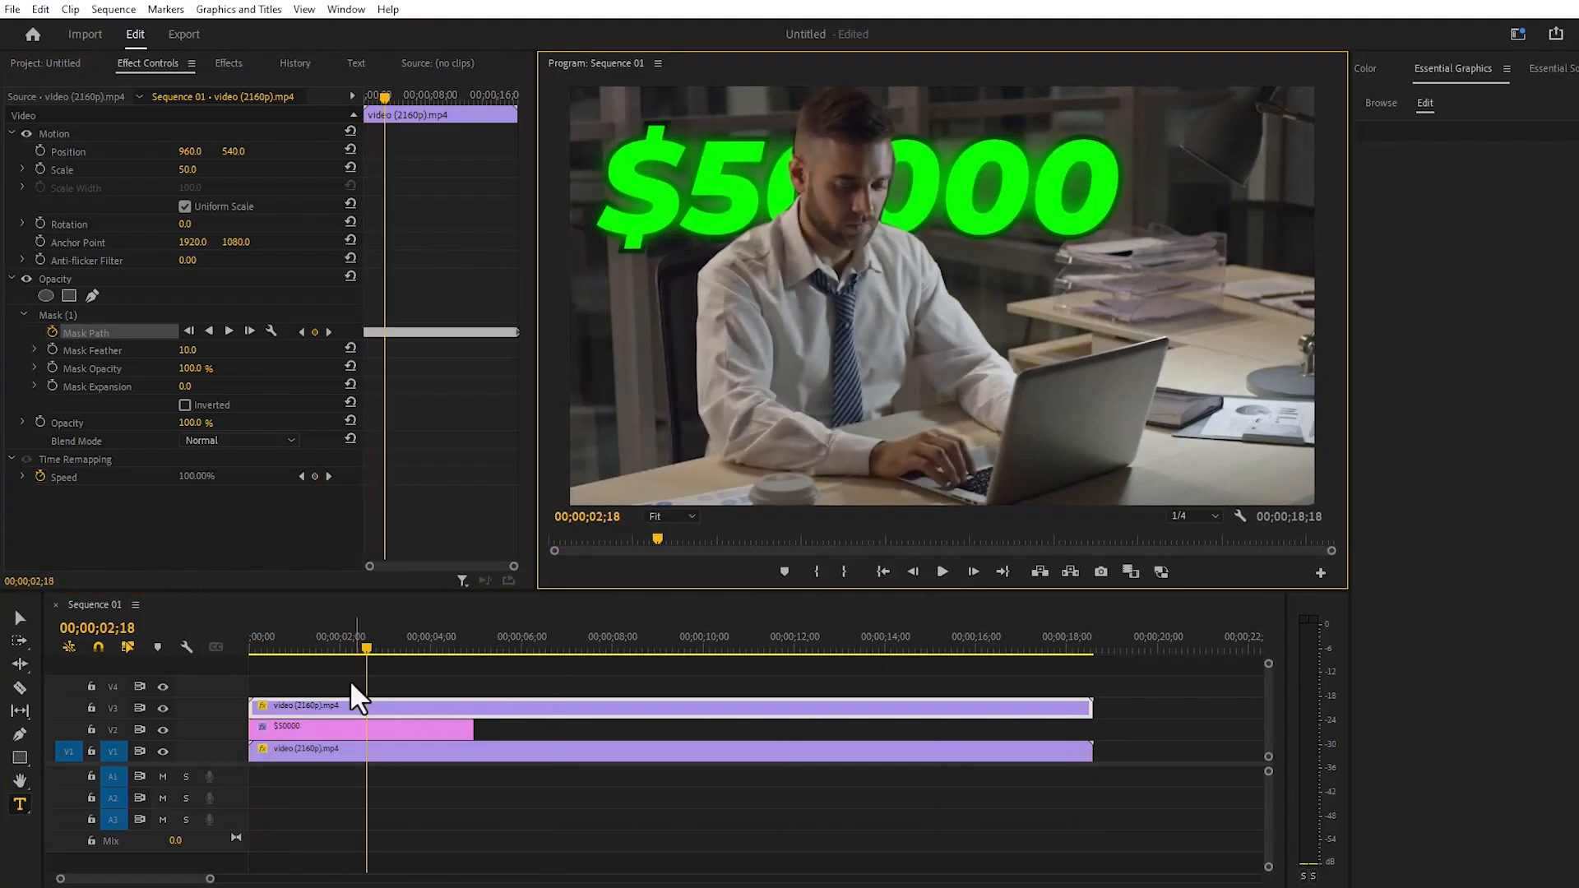
- Set the Mask Feather of Mask (1) on the V3 video clip to 33 at the sequence start
drag(368, 647, 250, 643)
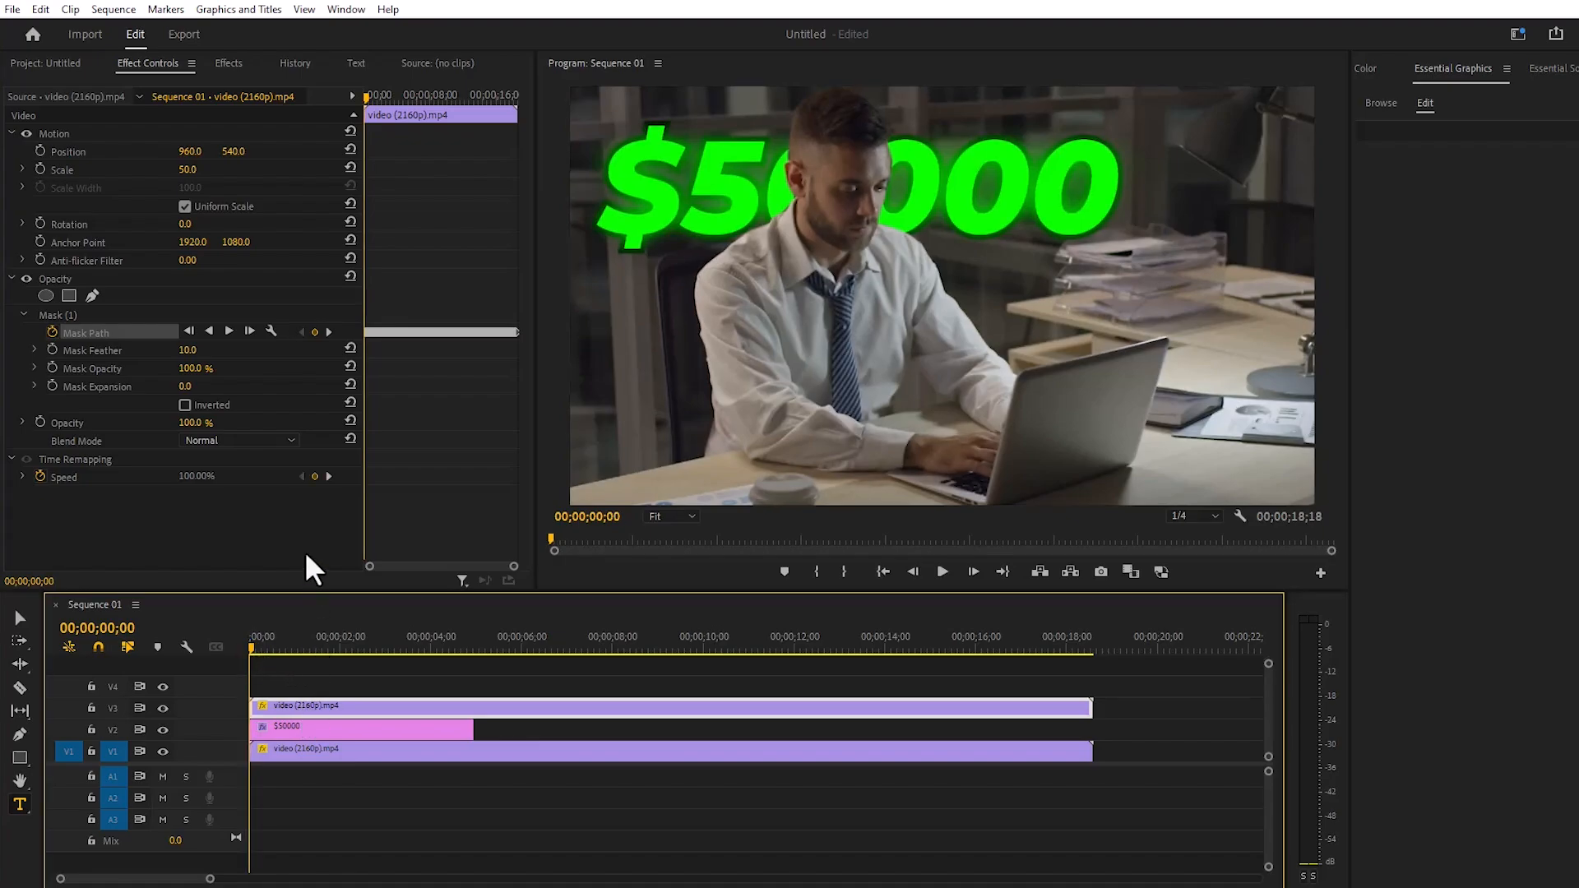
click(71, 312)
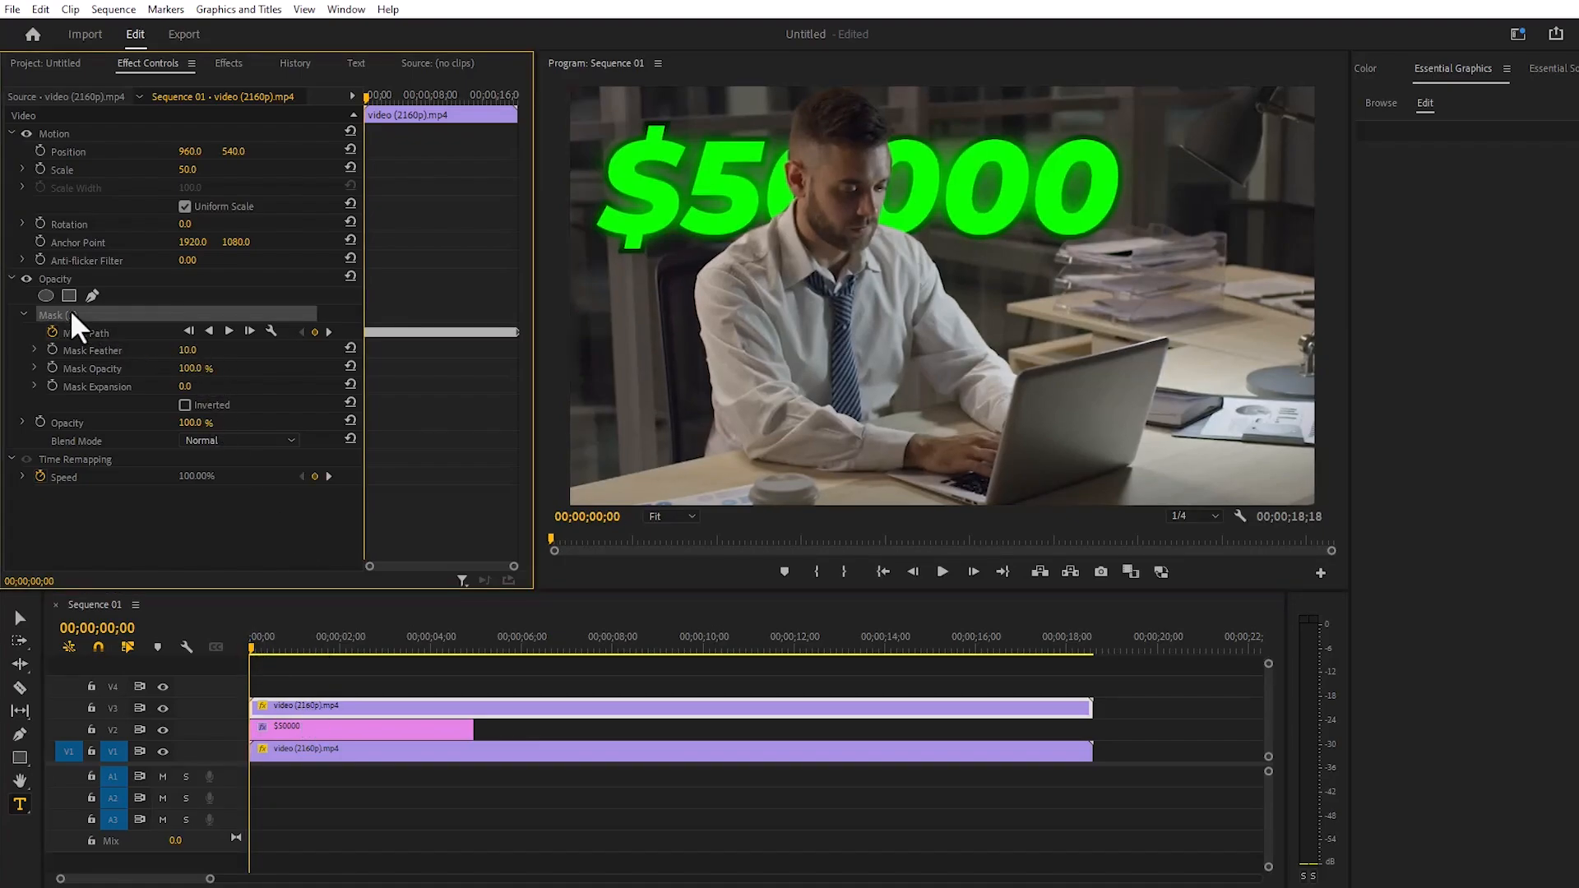
click(188, 350)
text(47)
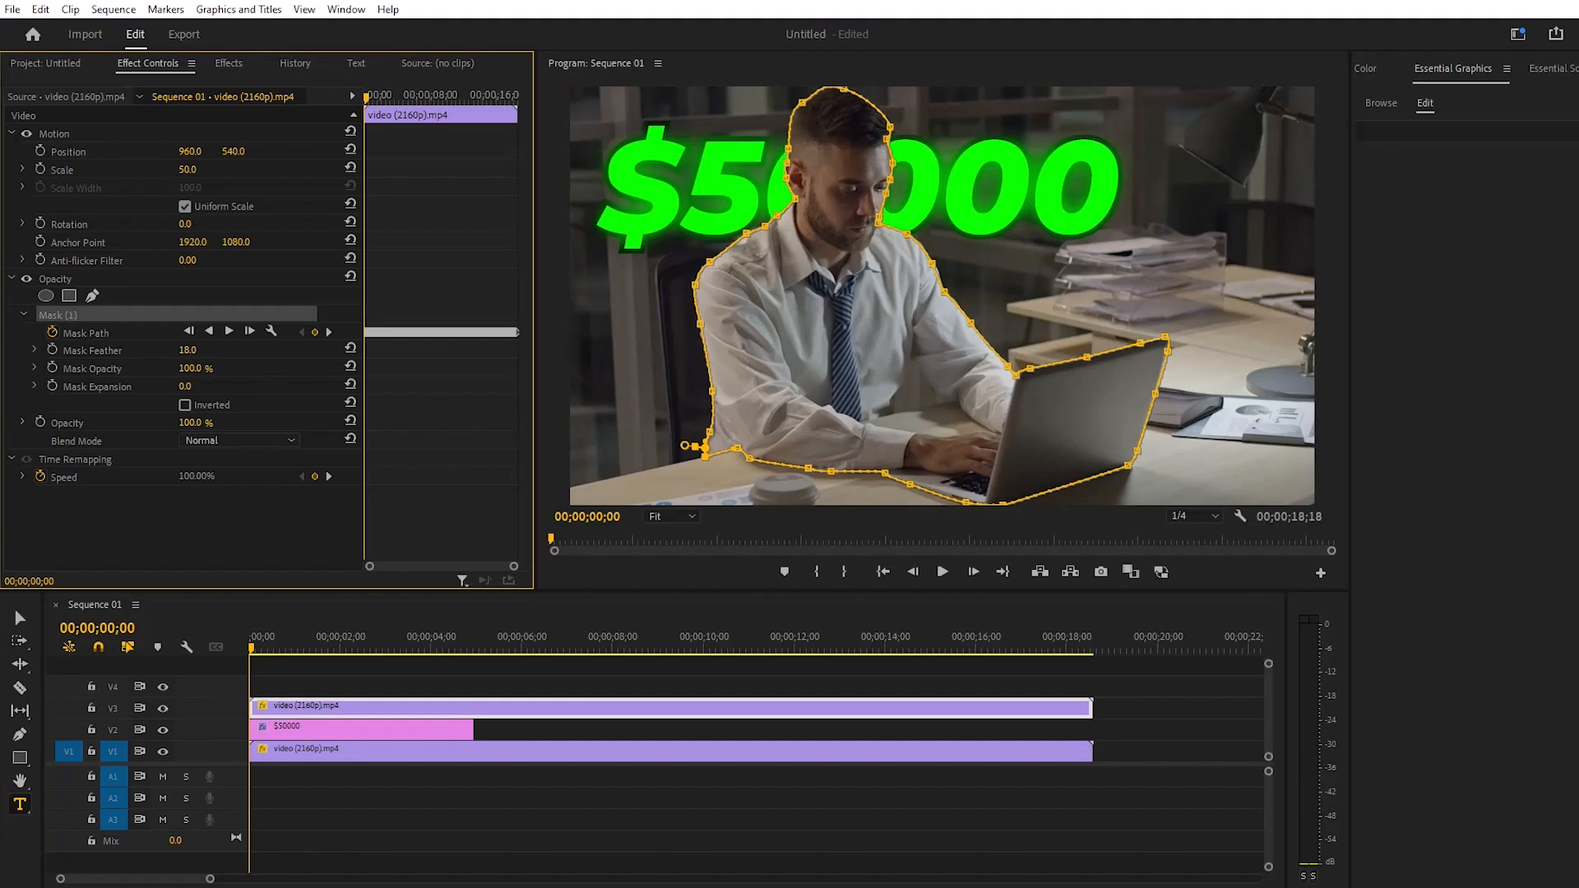
key(Return)
drag(187, 351, 195, 350)
drag(187, 350, 184, 351)
- Play the sequence to check the feathered mask edges, return to the start and deselect the clip
click(944, 571)
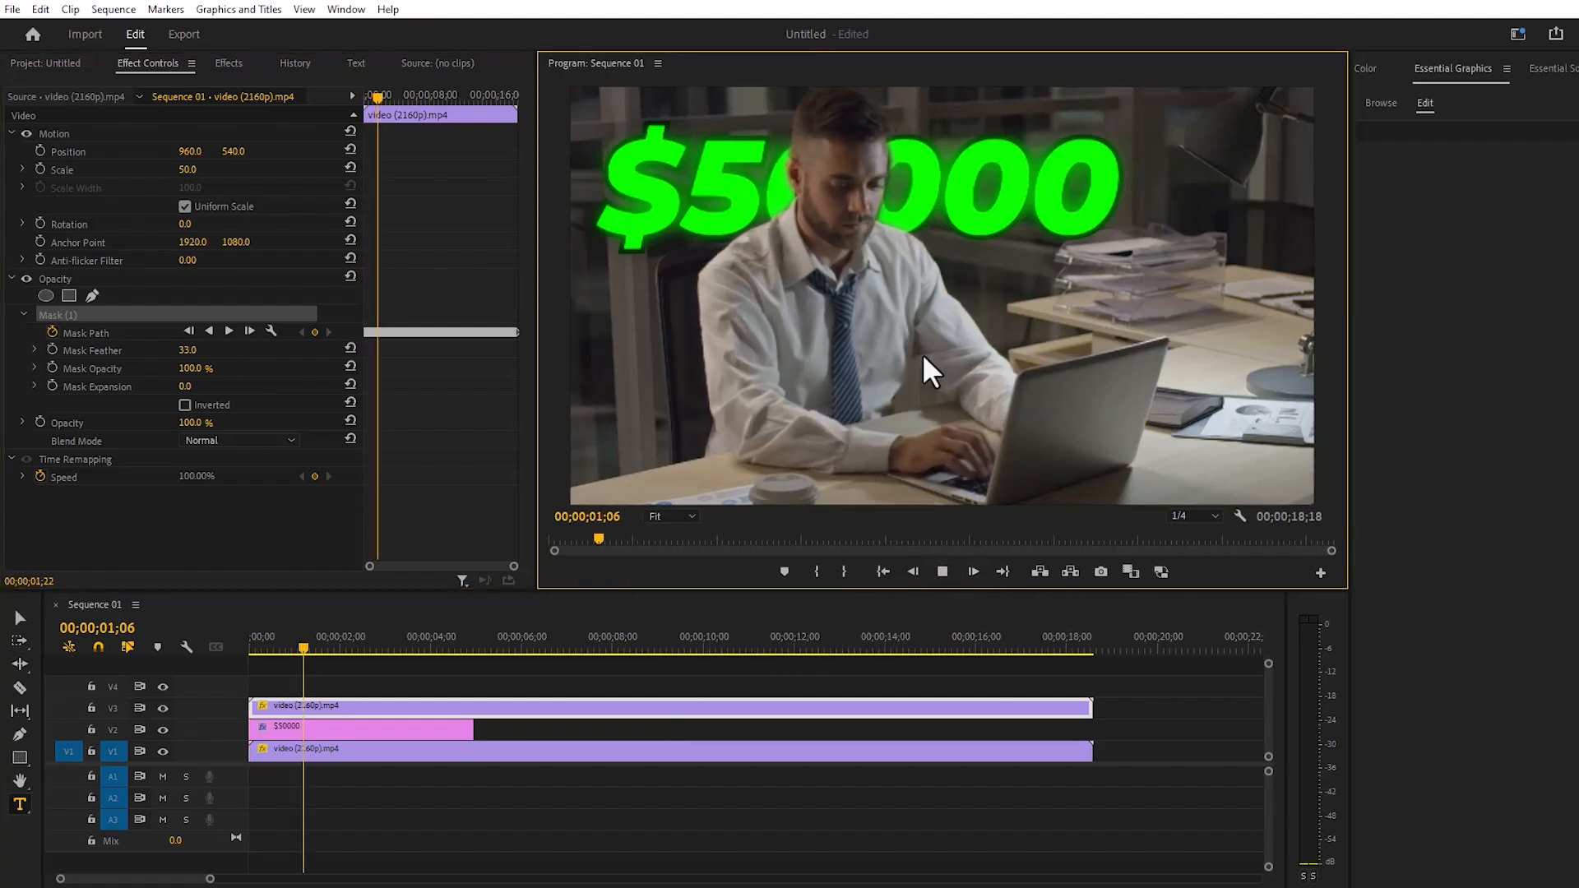
click(942, 572)
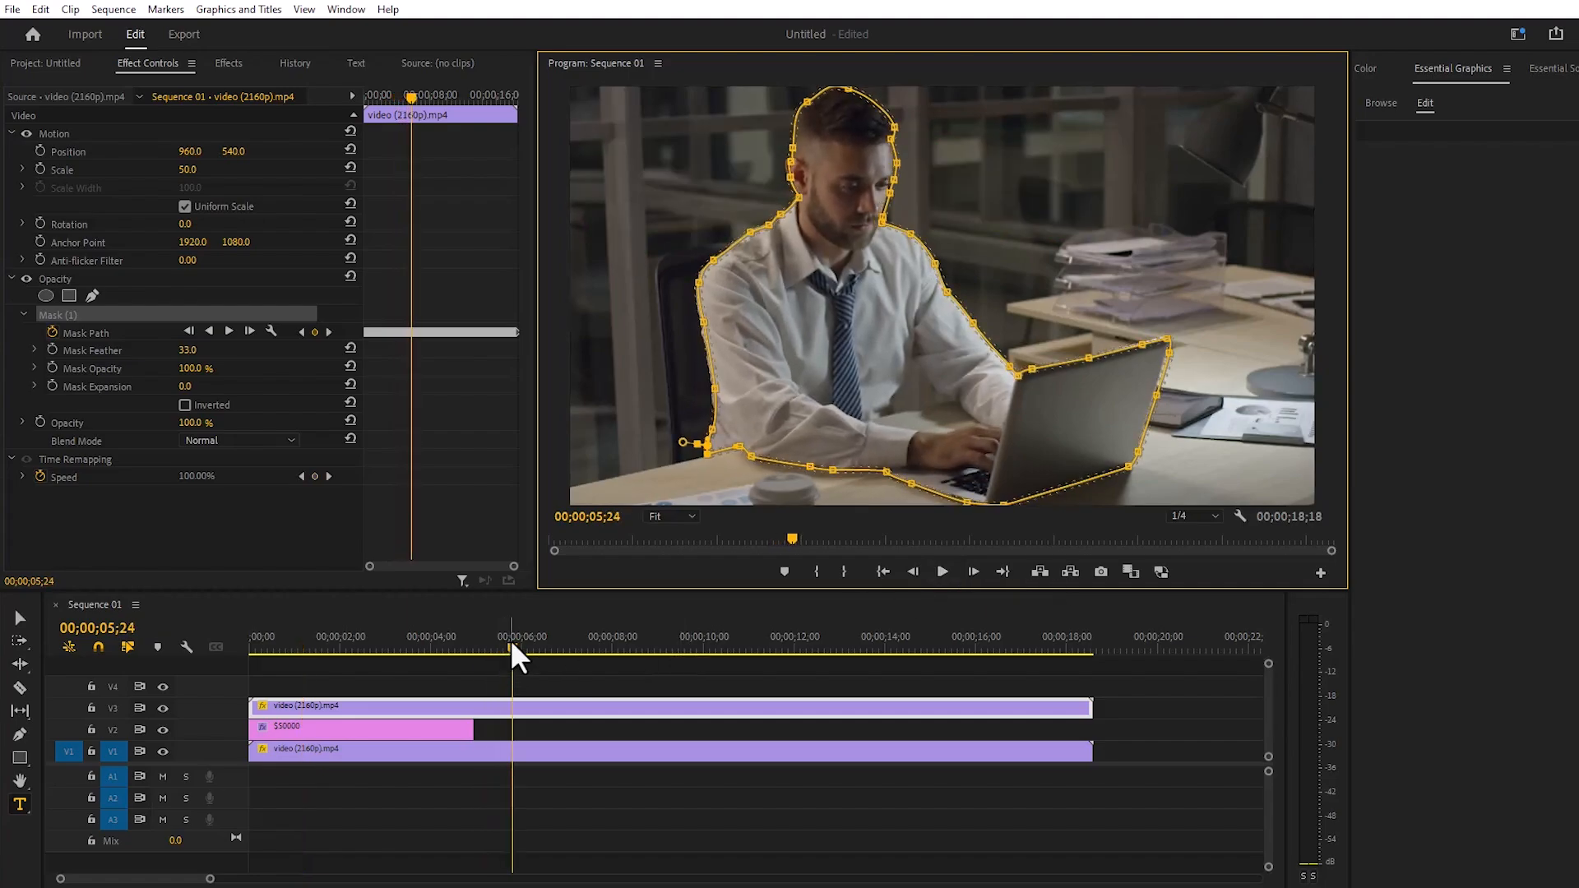
drag(509, 639, 234, 639)
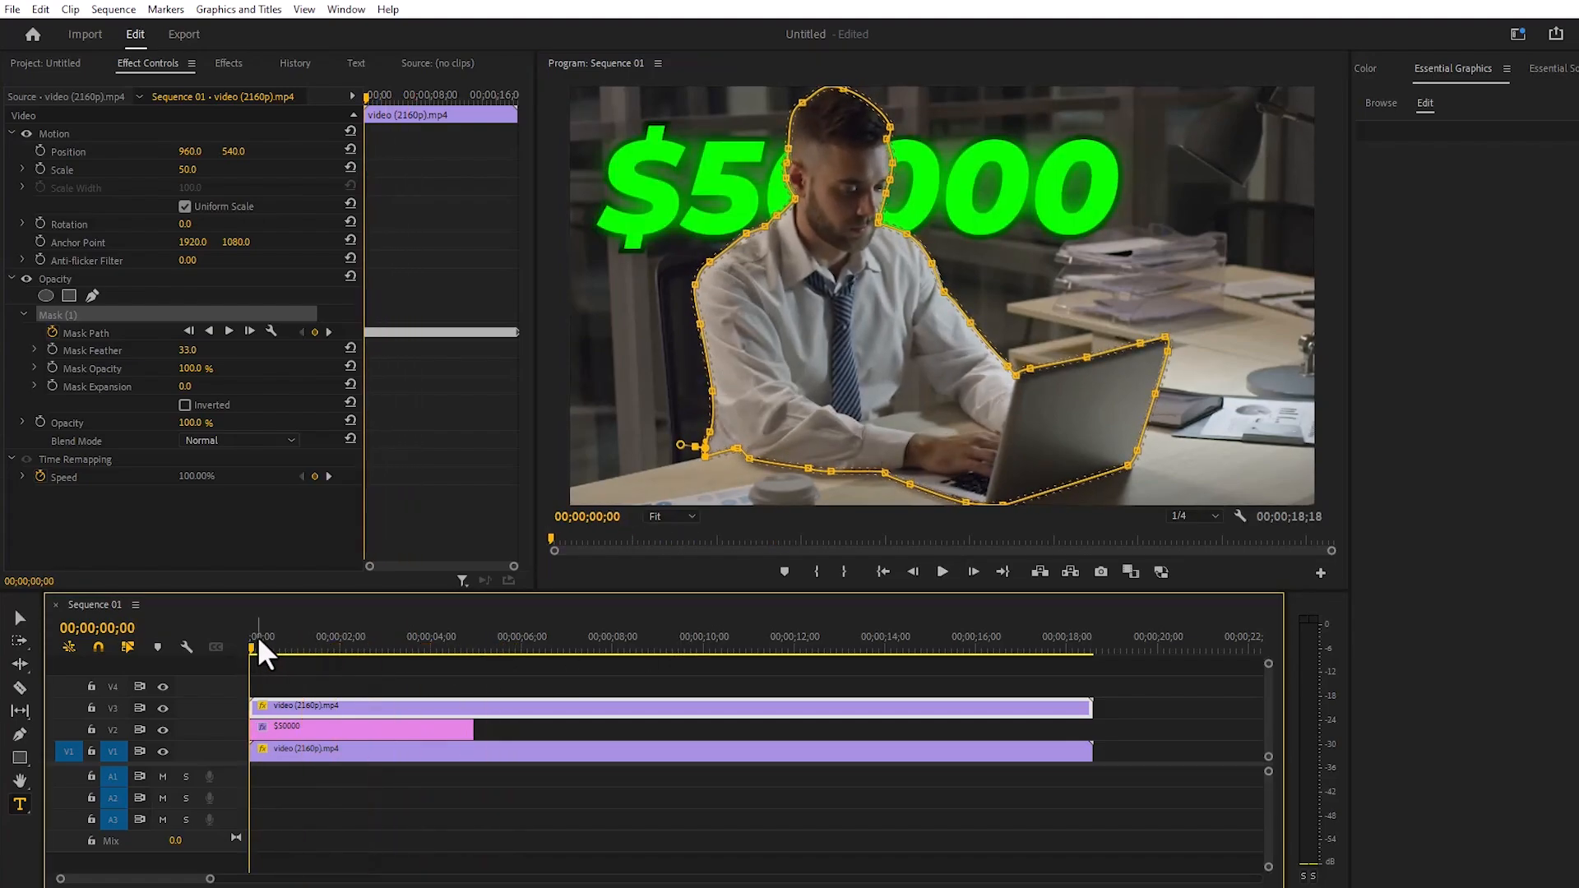
click(288, 669)
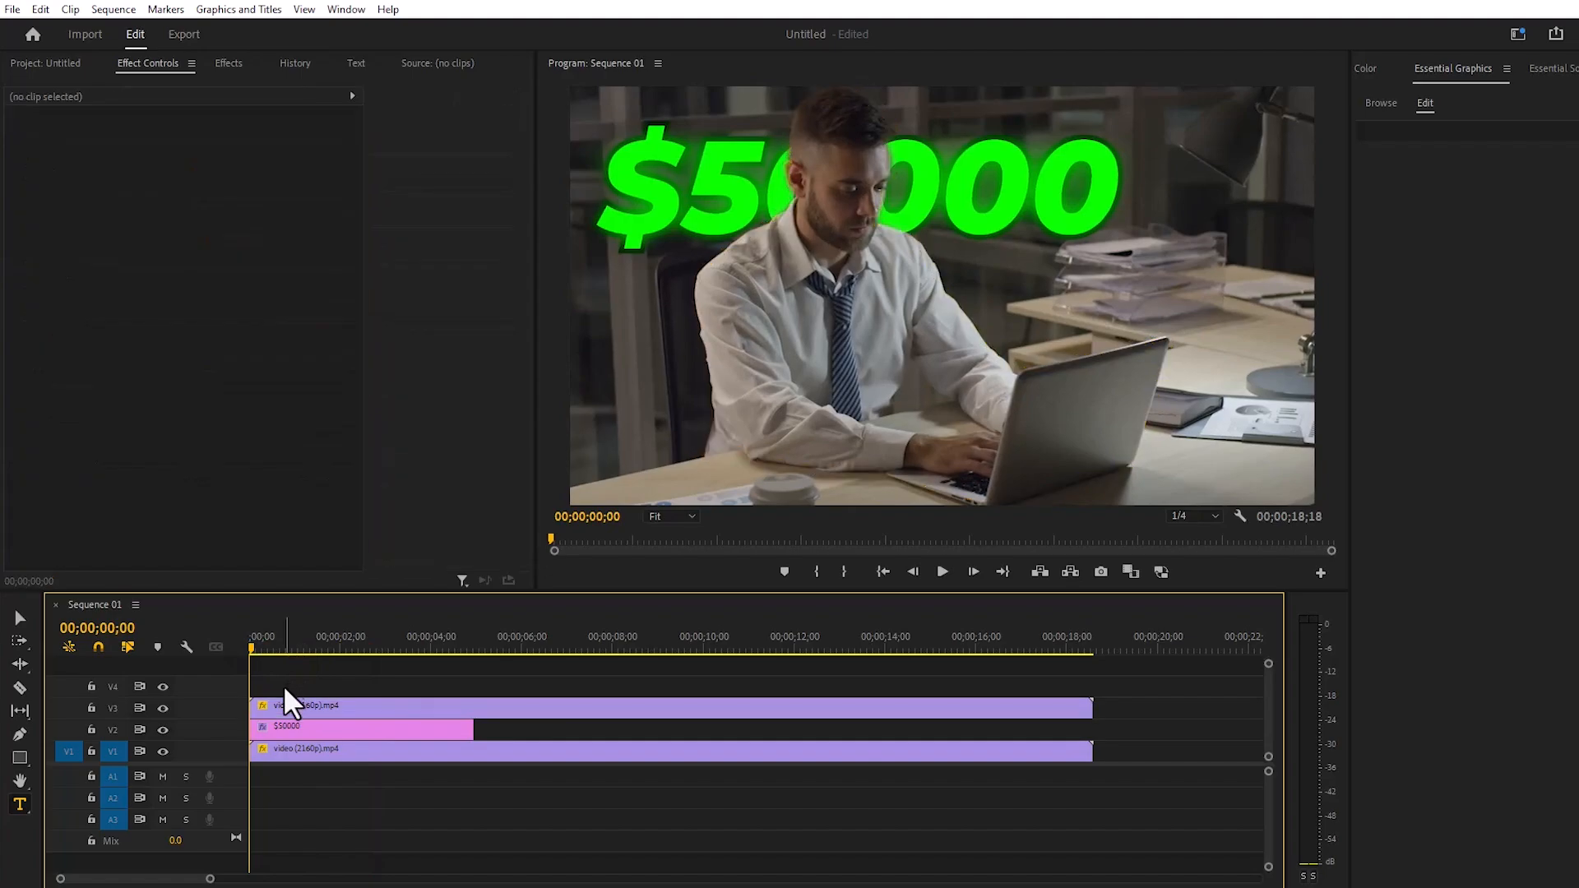
- Hide and show tracks V3, V2 and V1 to inspect how the masked man, text and background are layered
click(162, 708)
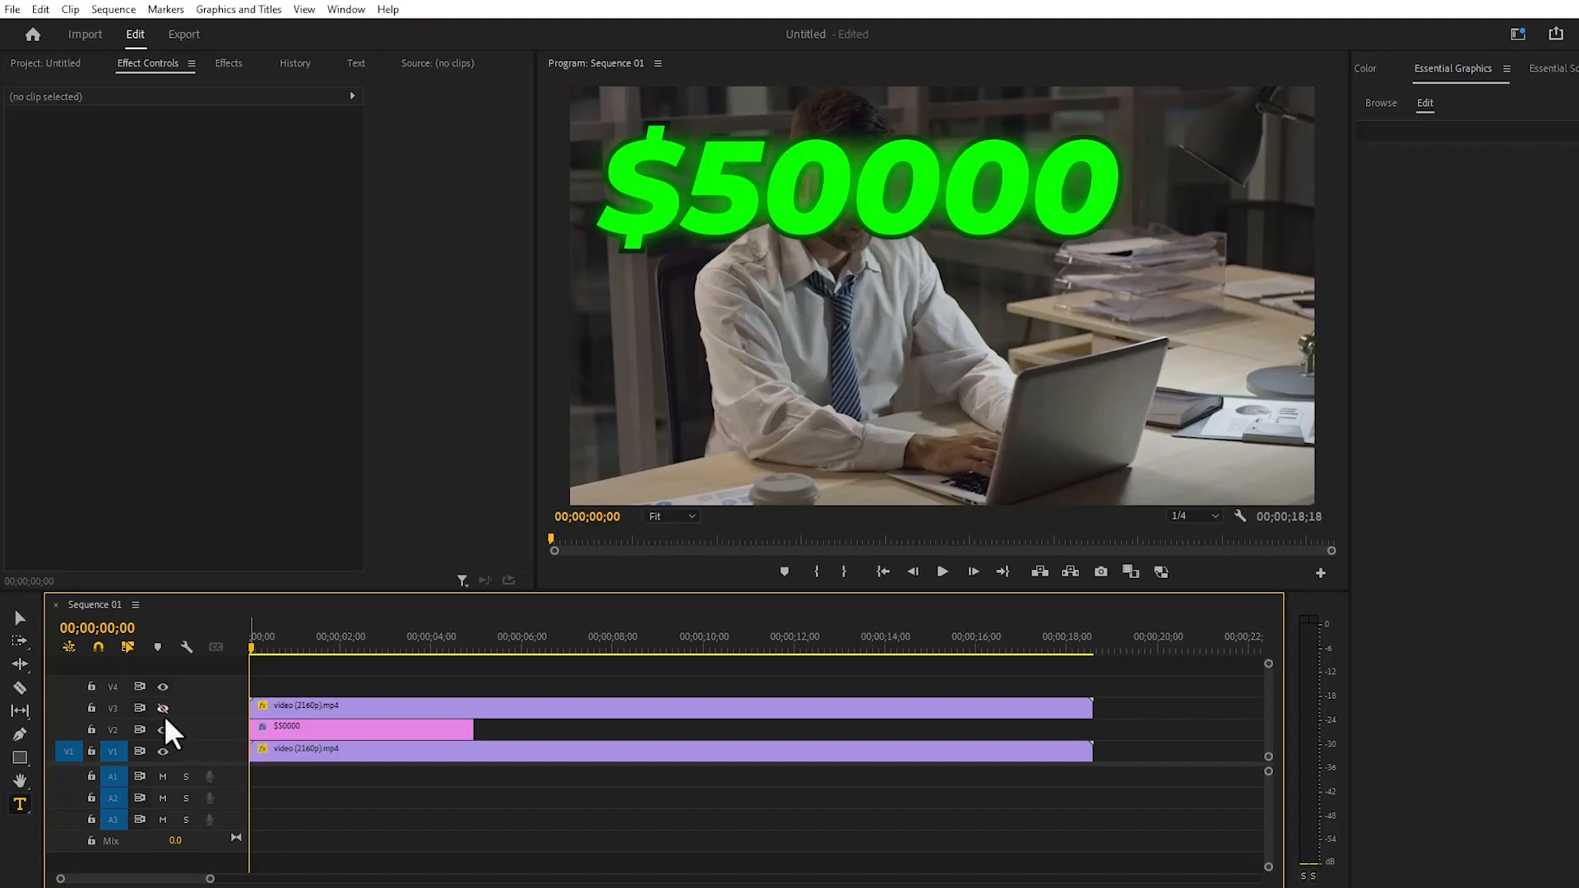
click(164, 708)
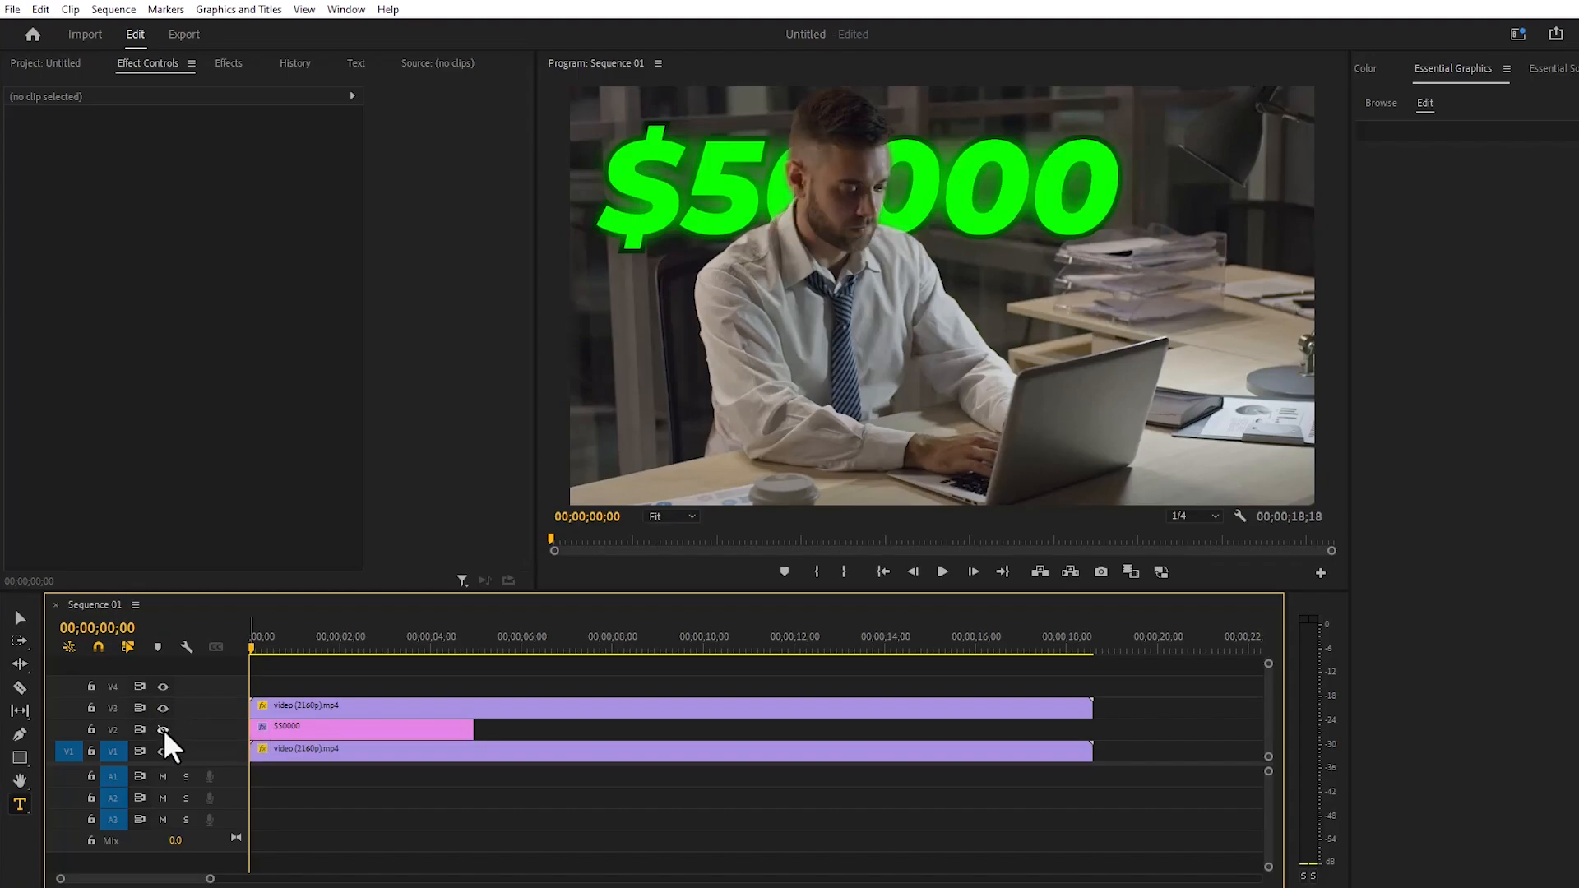
click(163, 729)
click(162, 751)
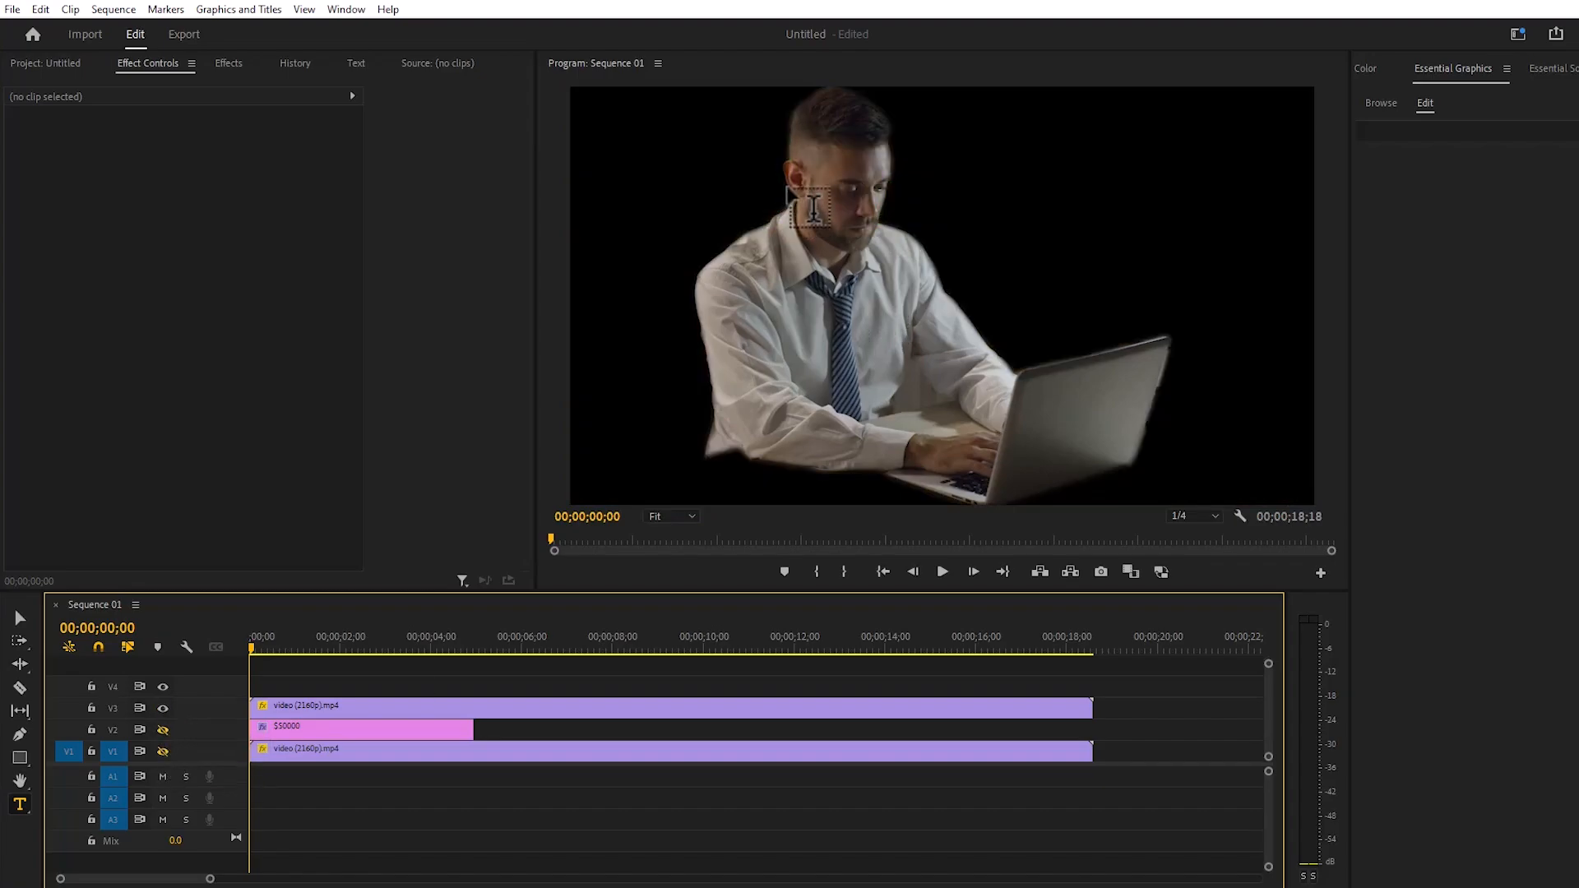
click(162, 729)
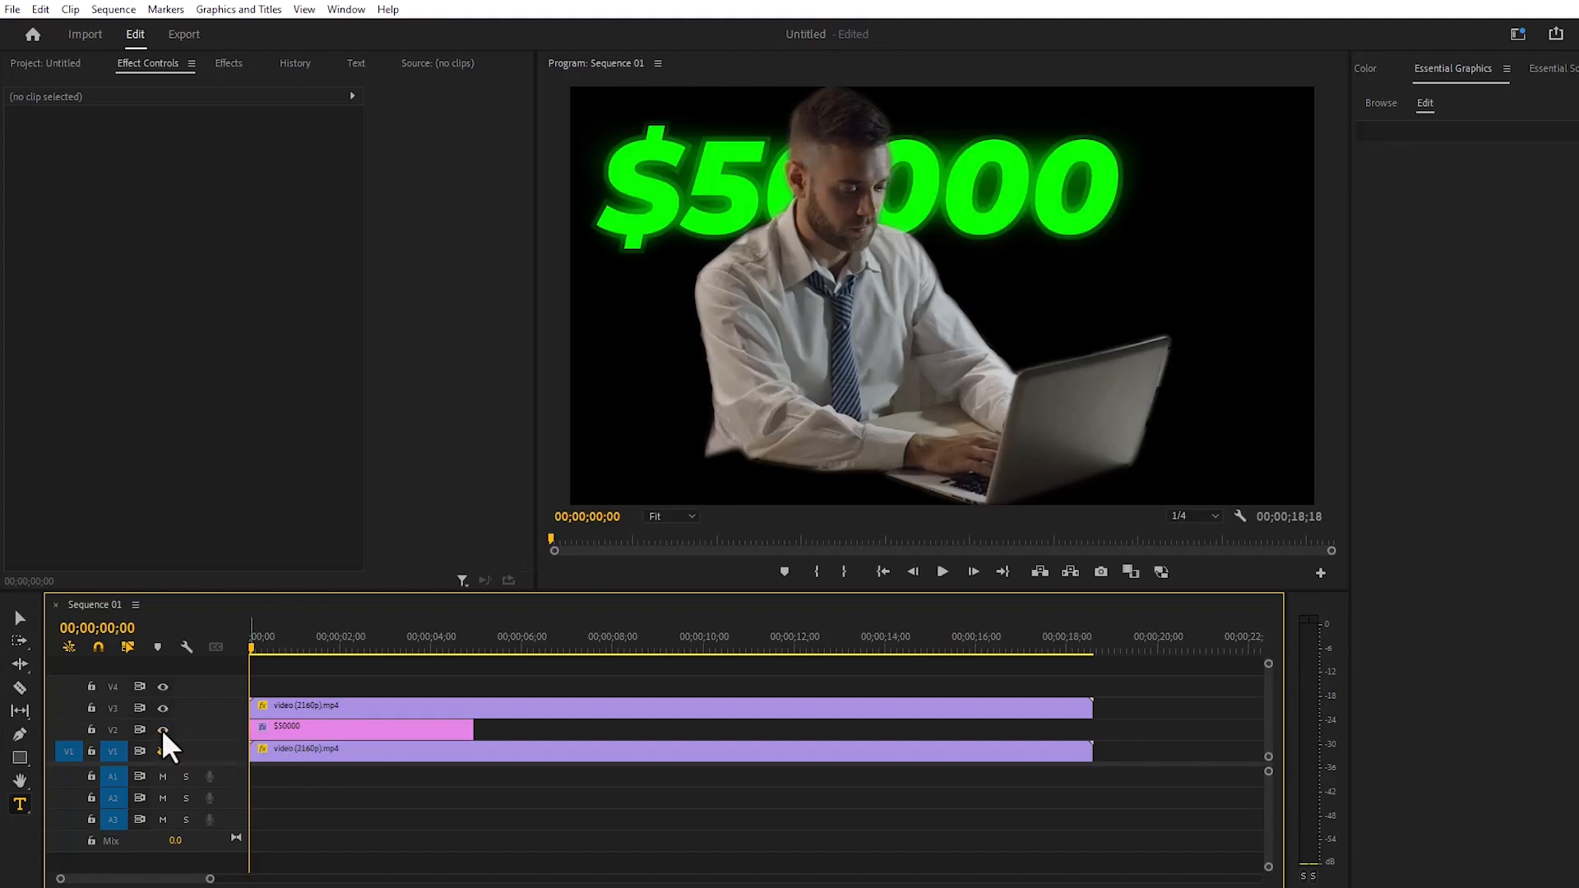
click(162, 752)
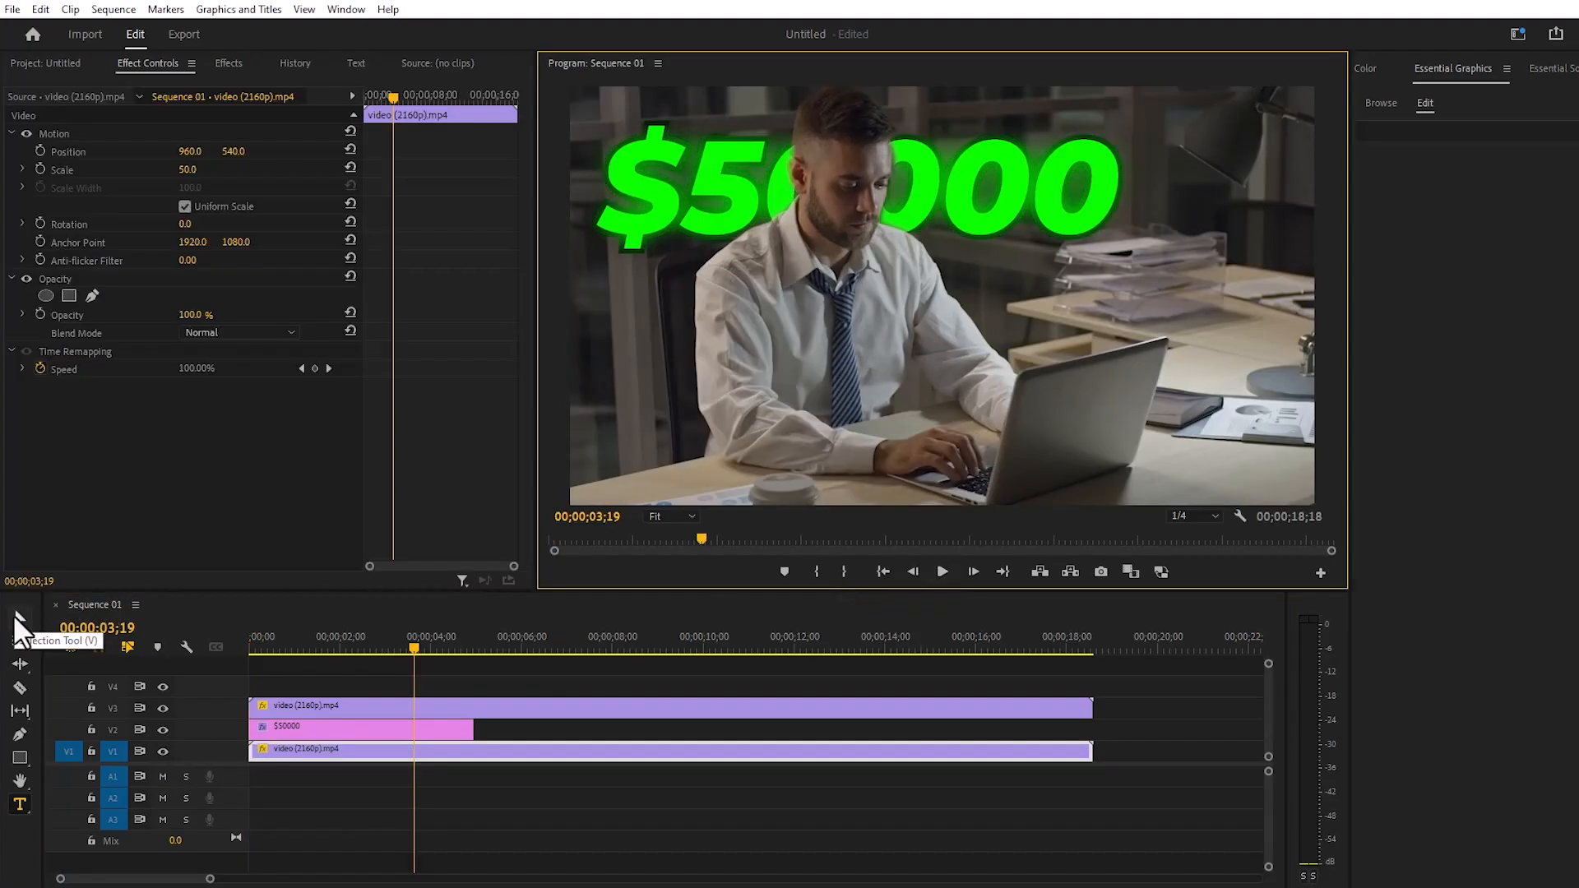
- Set the Vector Motion Scale of the $50000 graphic to 0 at 00;00;00;00 and enable Scale keyframing
click(14, 614)
click(279, 731)
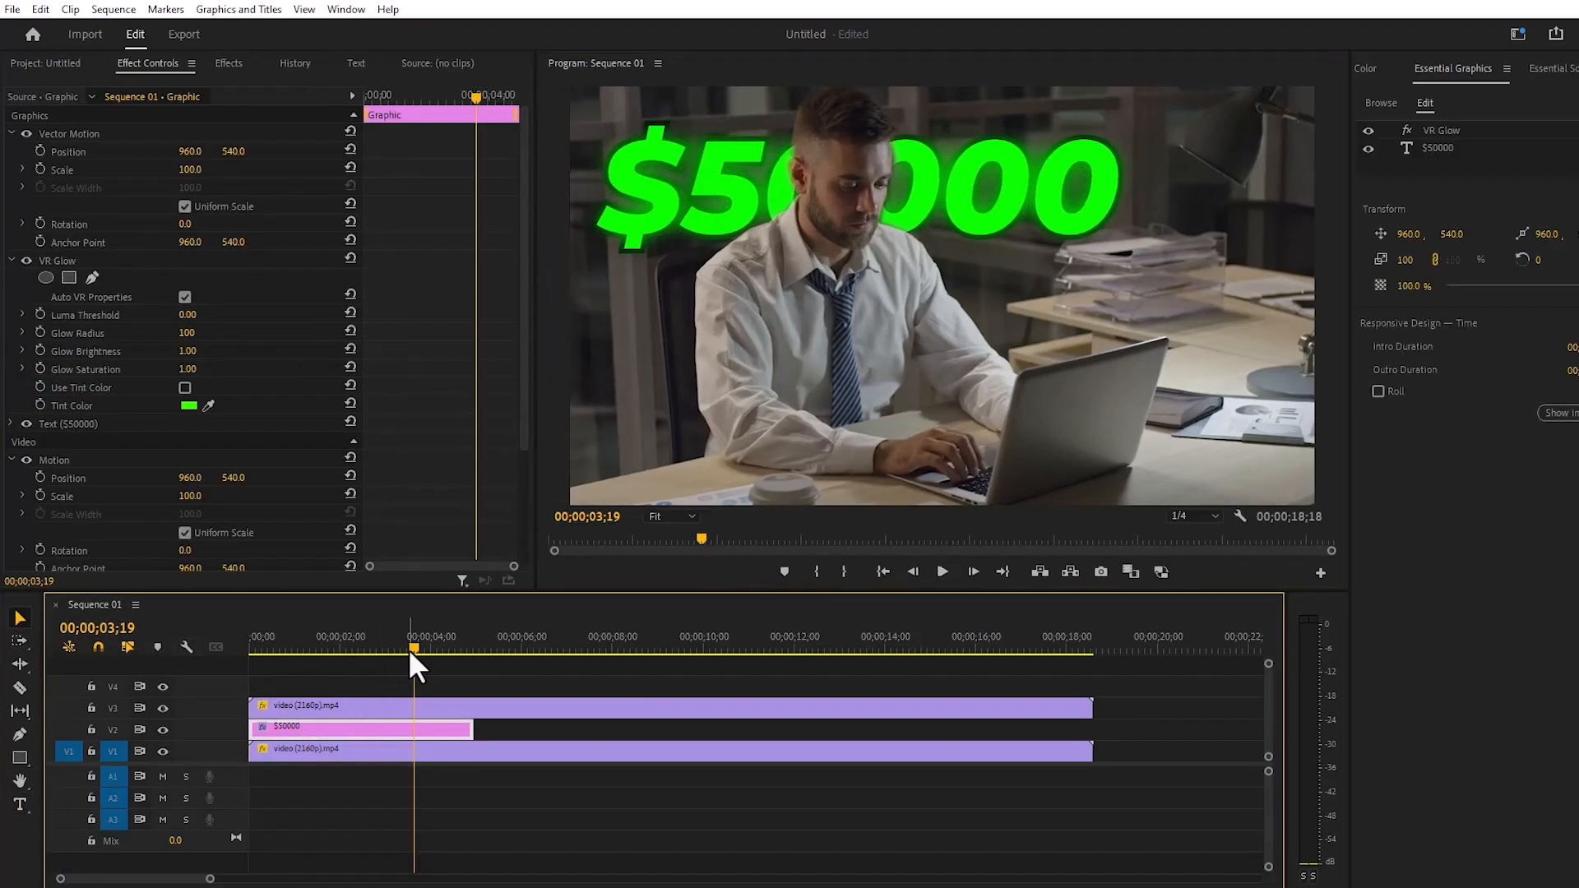
drag(411, 648, 230, 648)
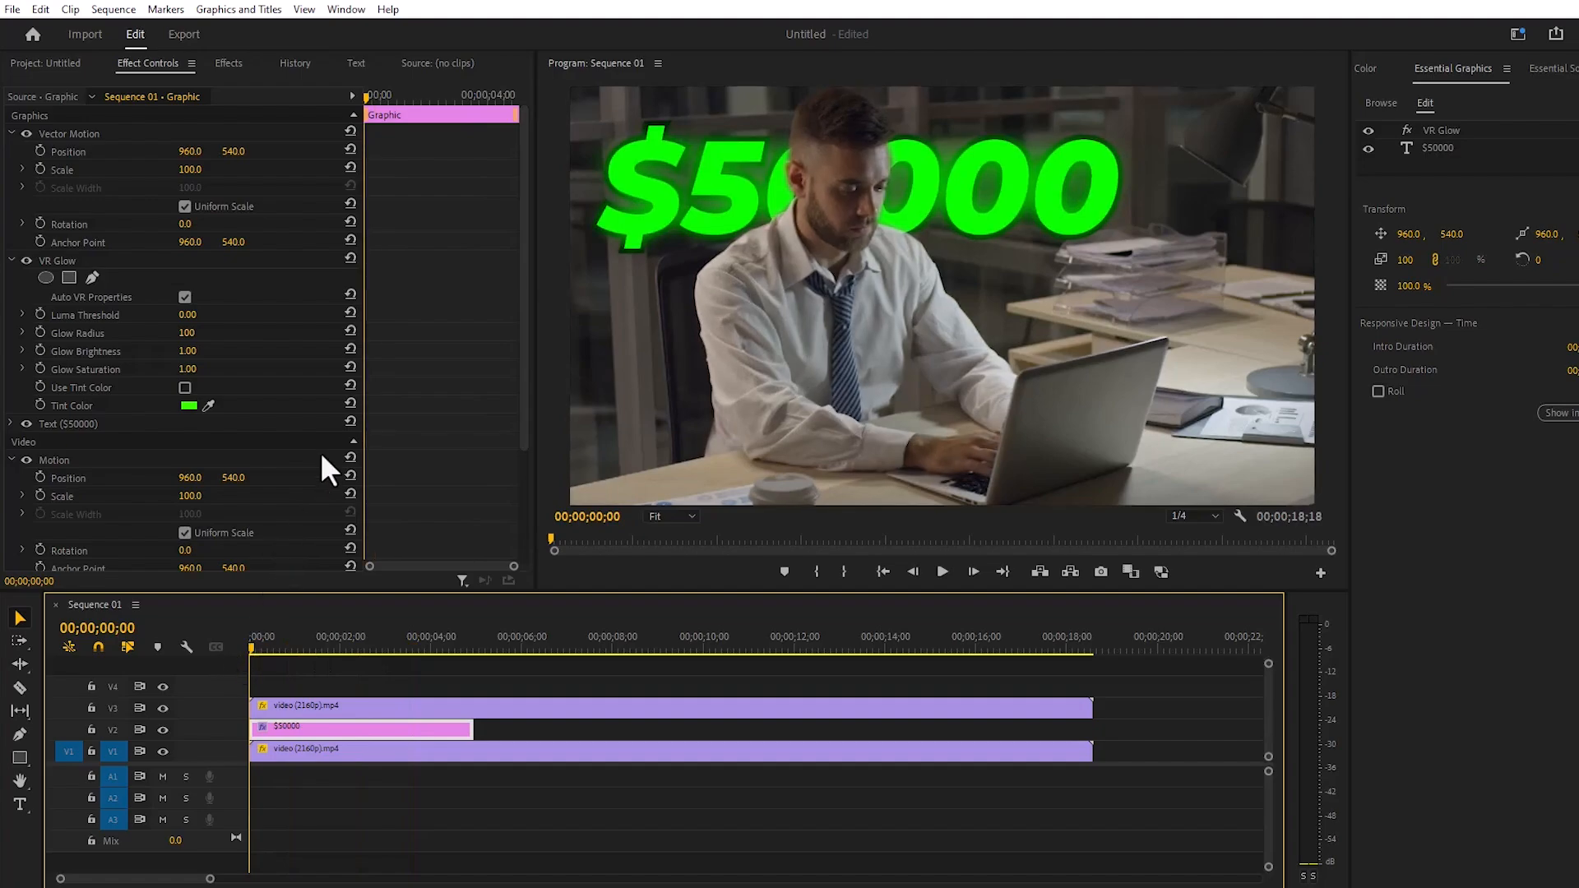
click(188, 170)
text(0)
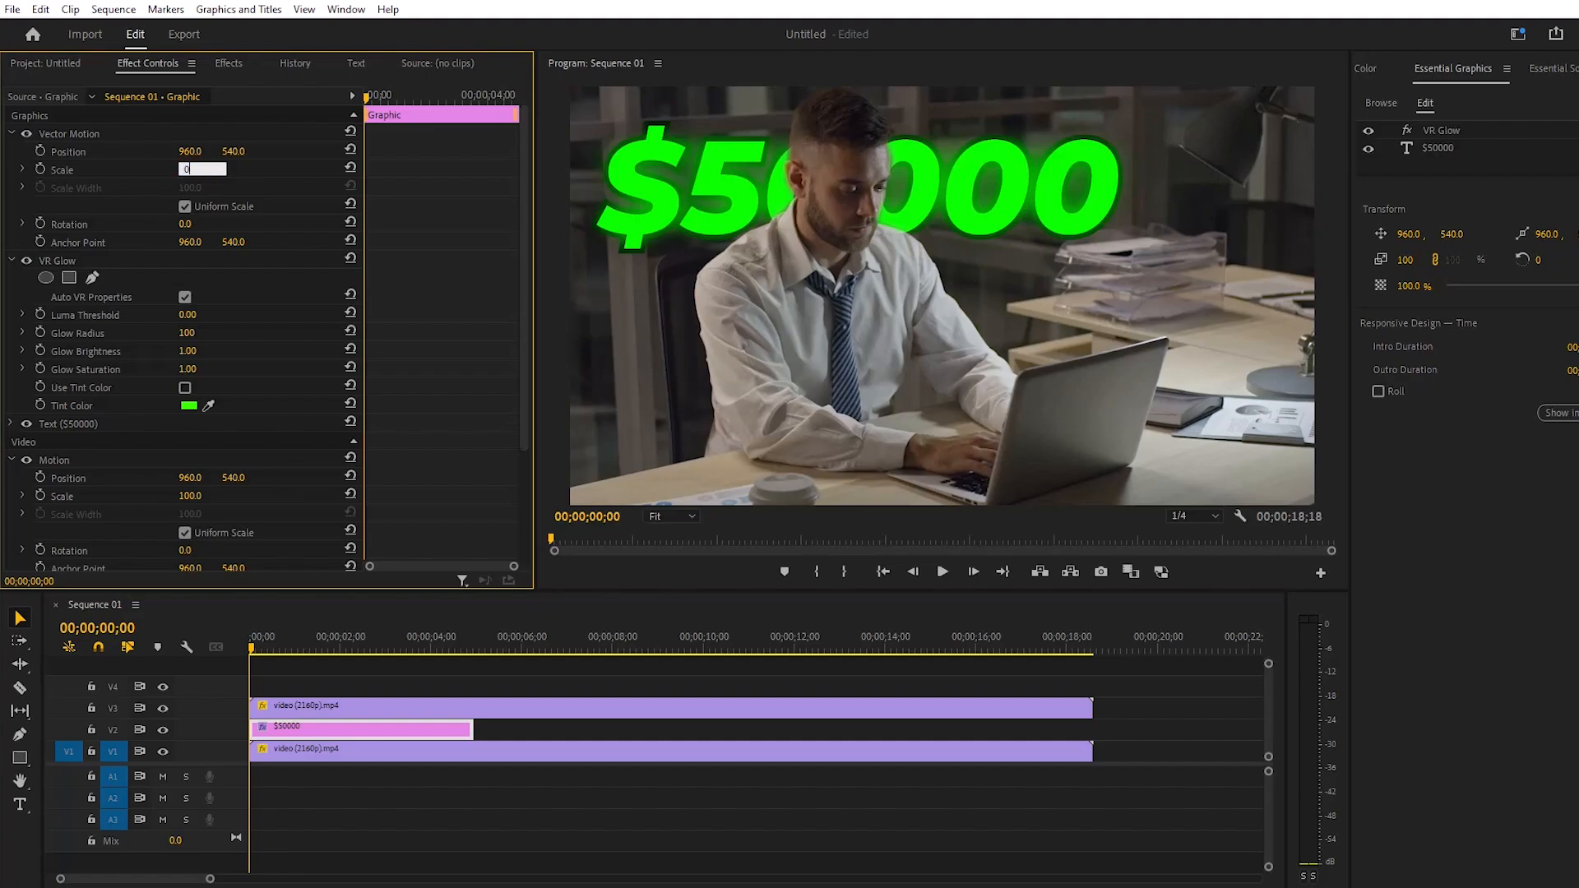
key(Return)
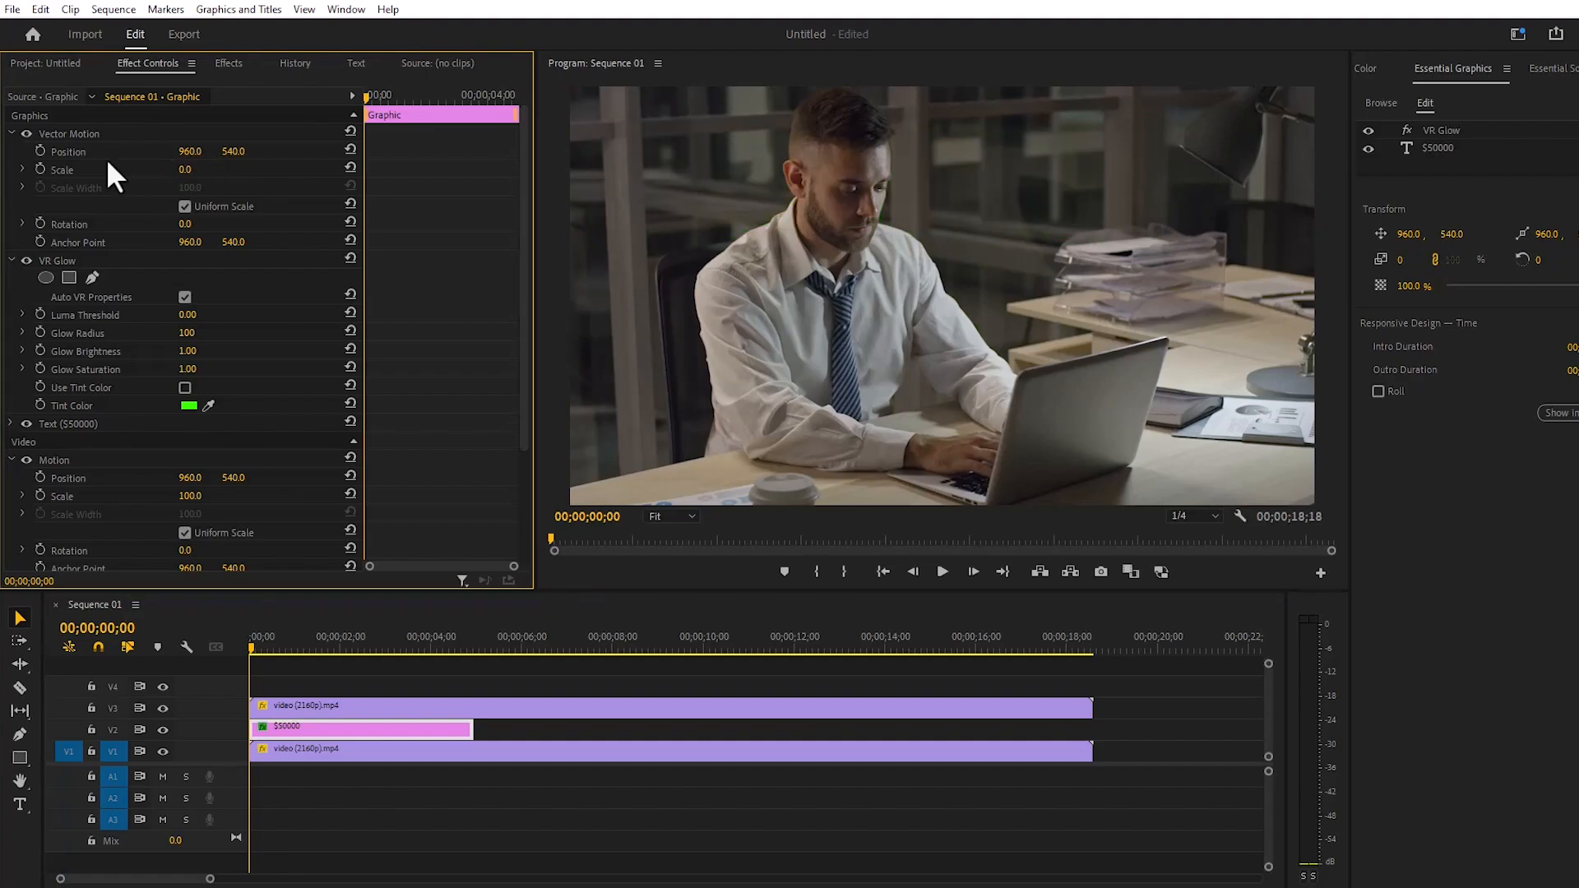
click(34, 166)
- Add a Vector Motion Scale keyframe of 110 for the $50000 graphic at 00;00;00;02
key(Right)
key(Right)
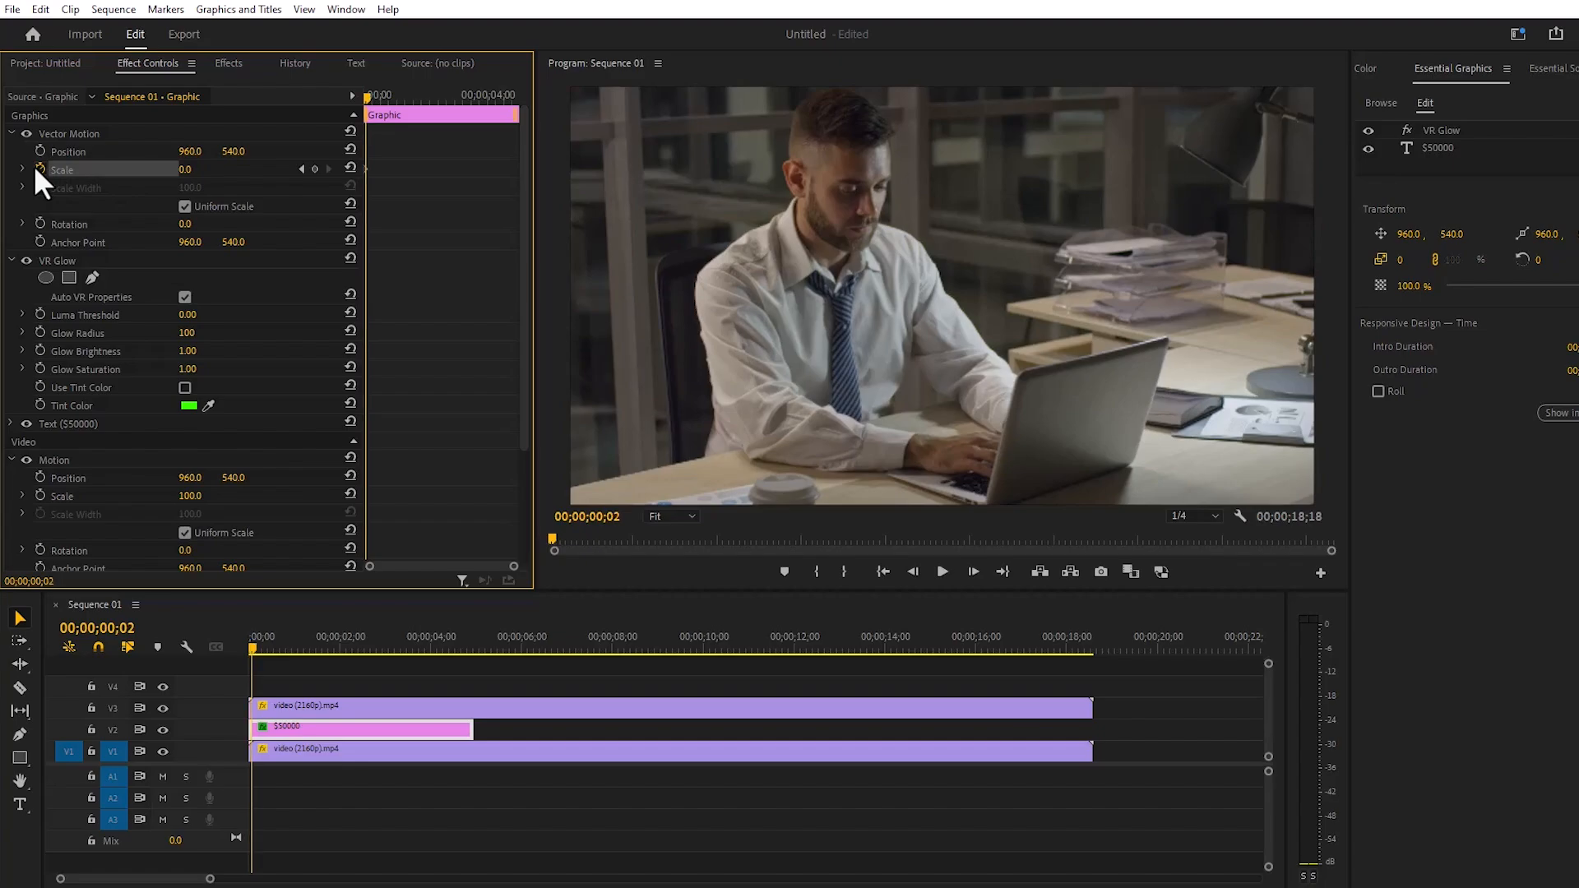
click(187, 168)
text(1)
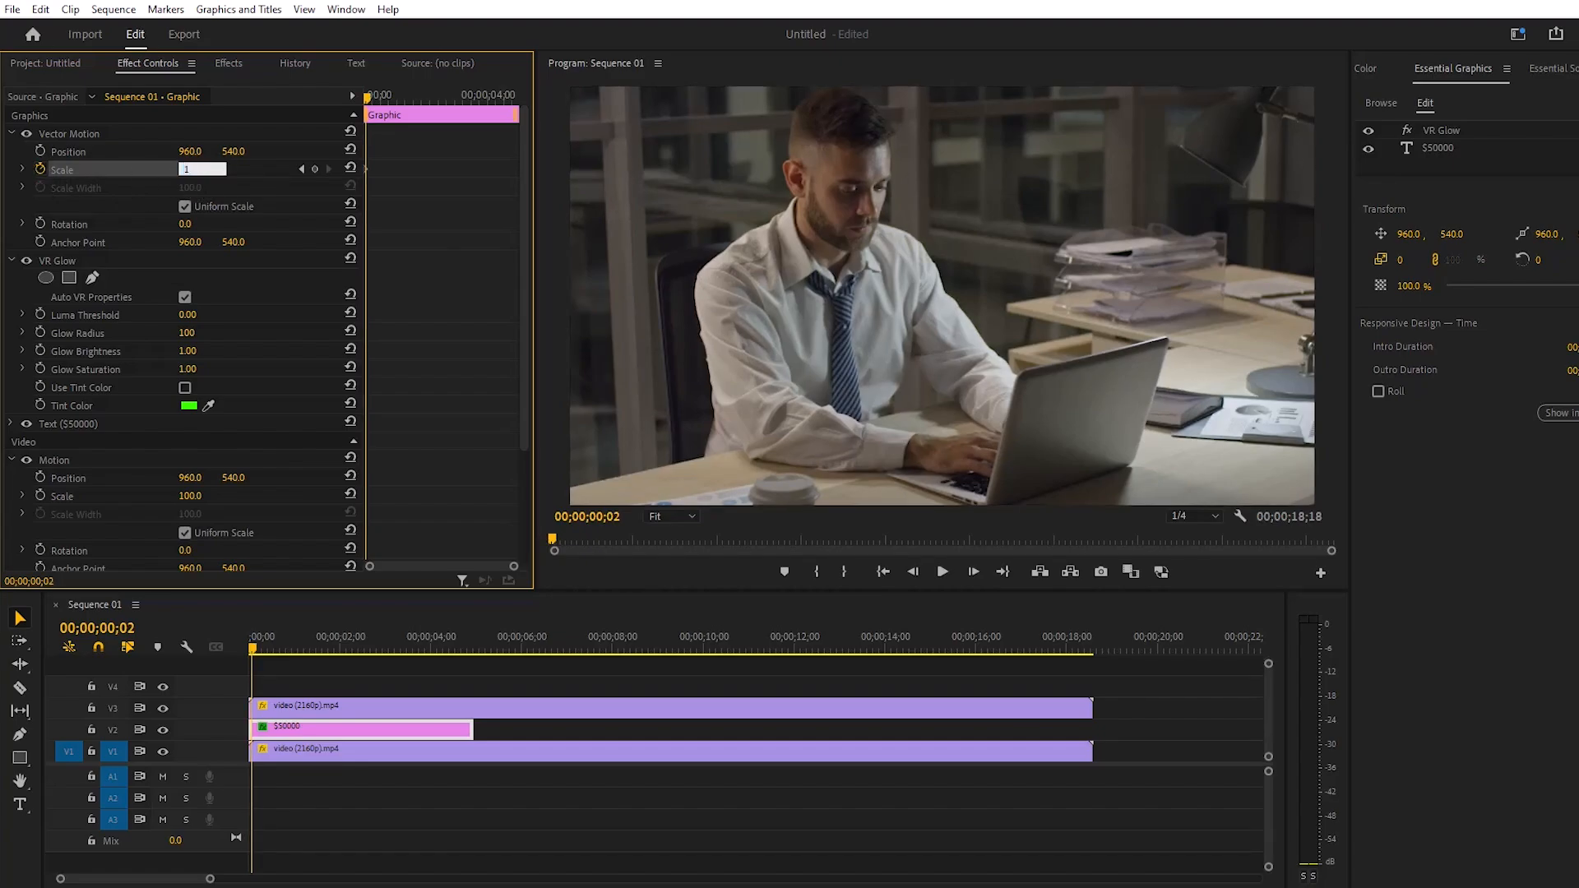
text(10)
key(Return)
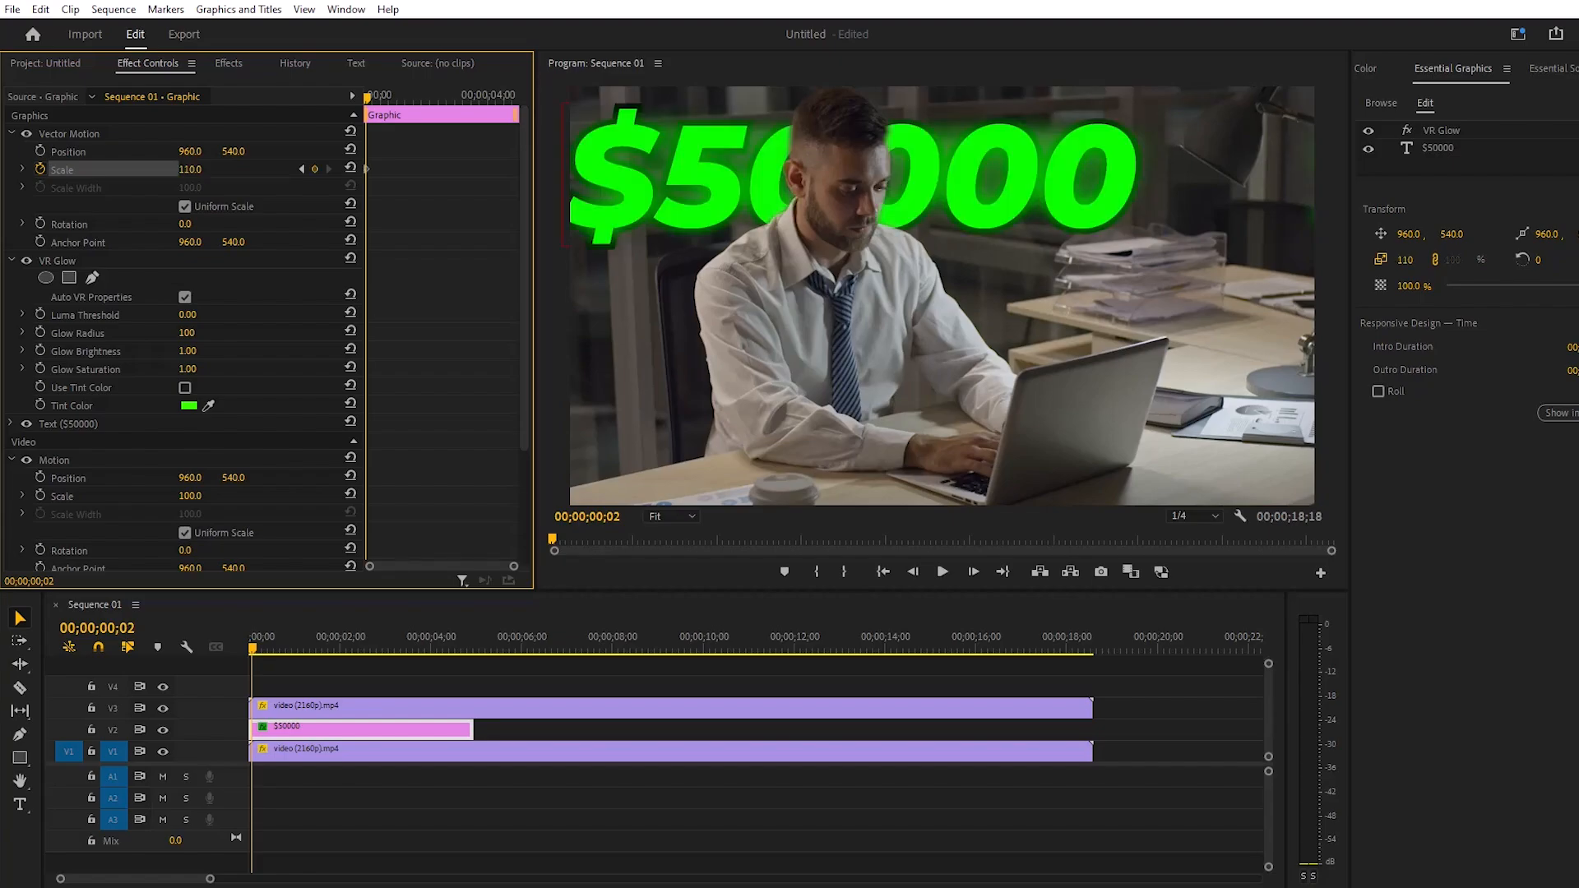
- Add a Vector Motion Scale keyframe of 100 for the $50000 graphic at 00;00;00;04
key(Right)
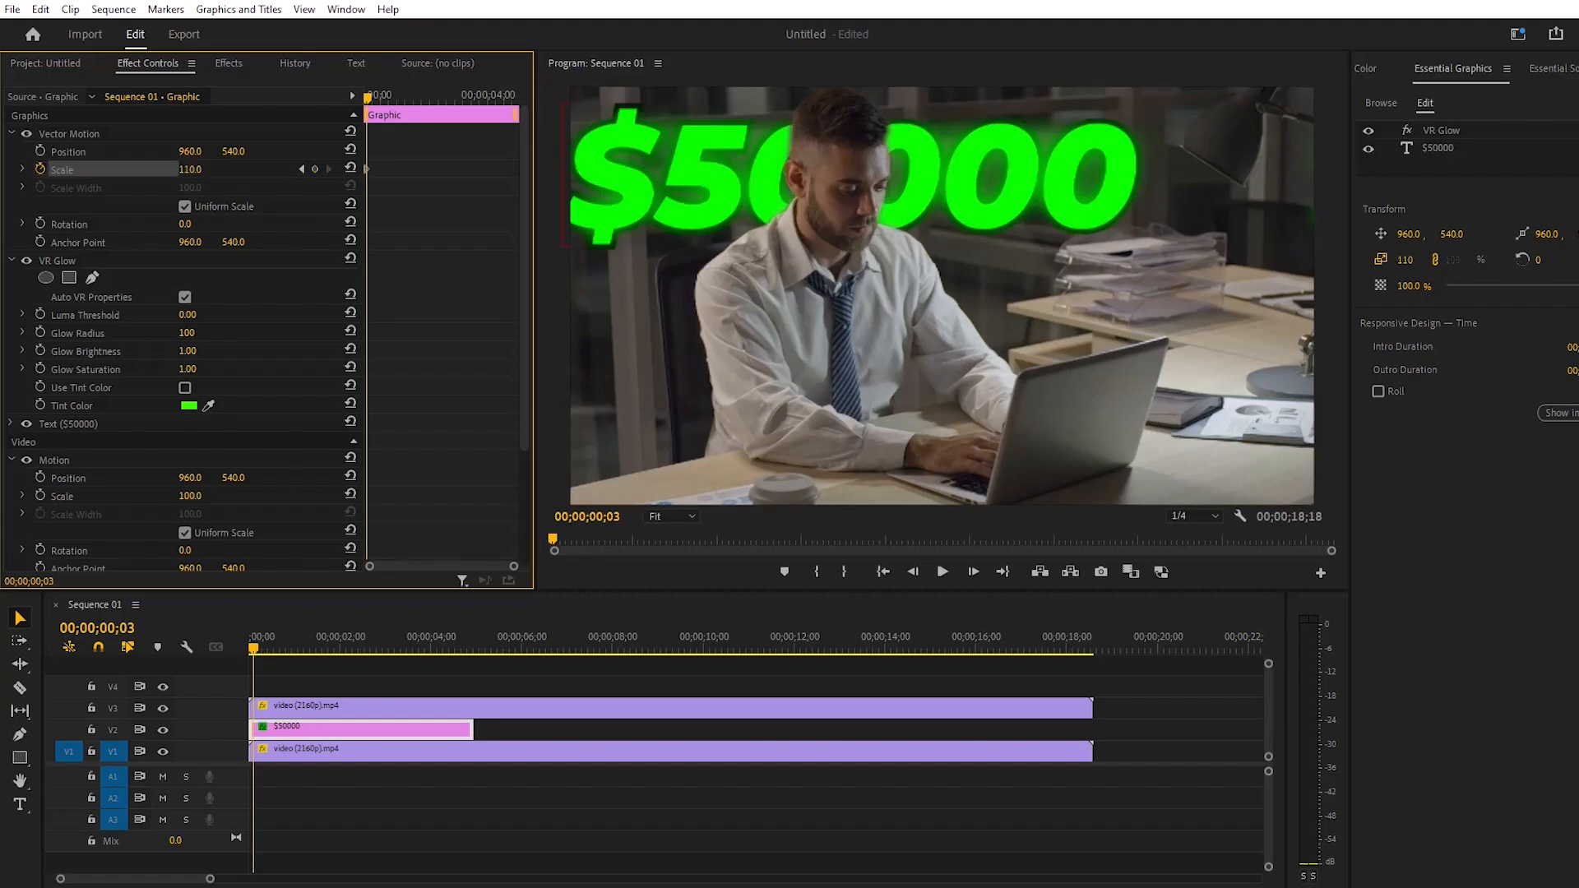
key(Right)
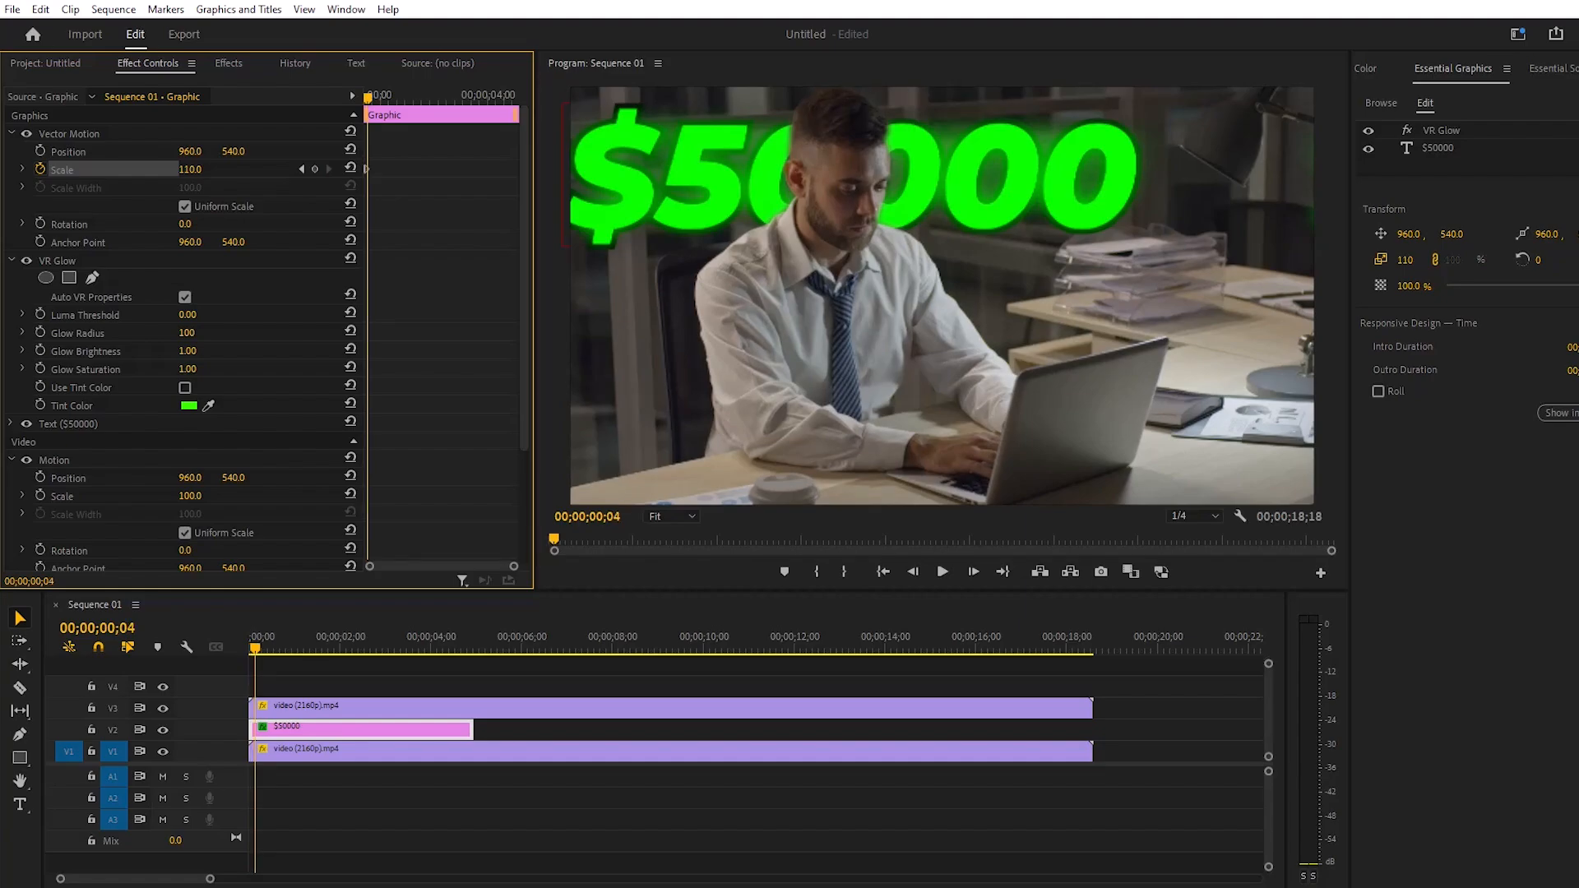
click(190, 170)
text(100)
key(Return)
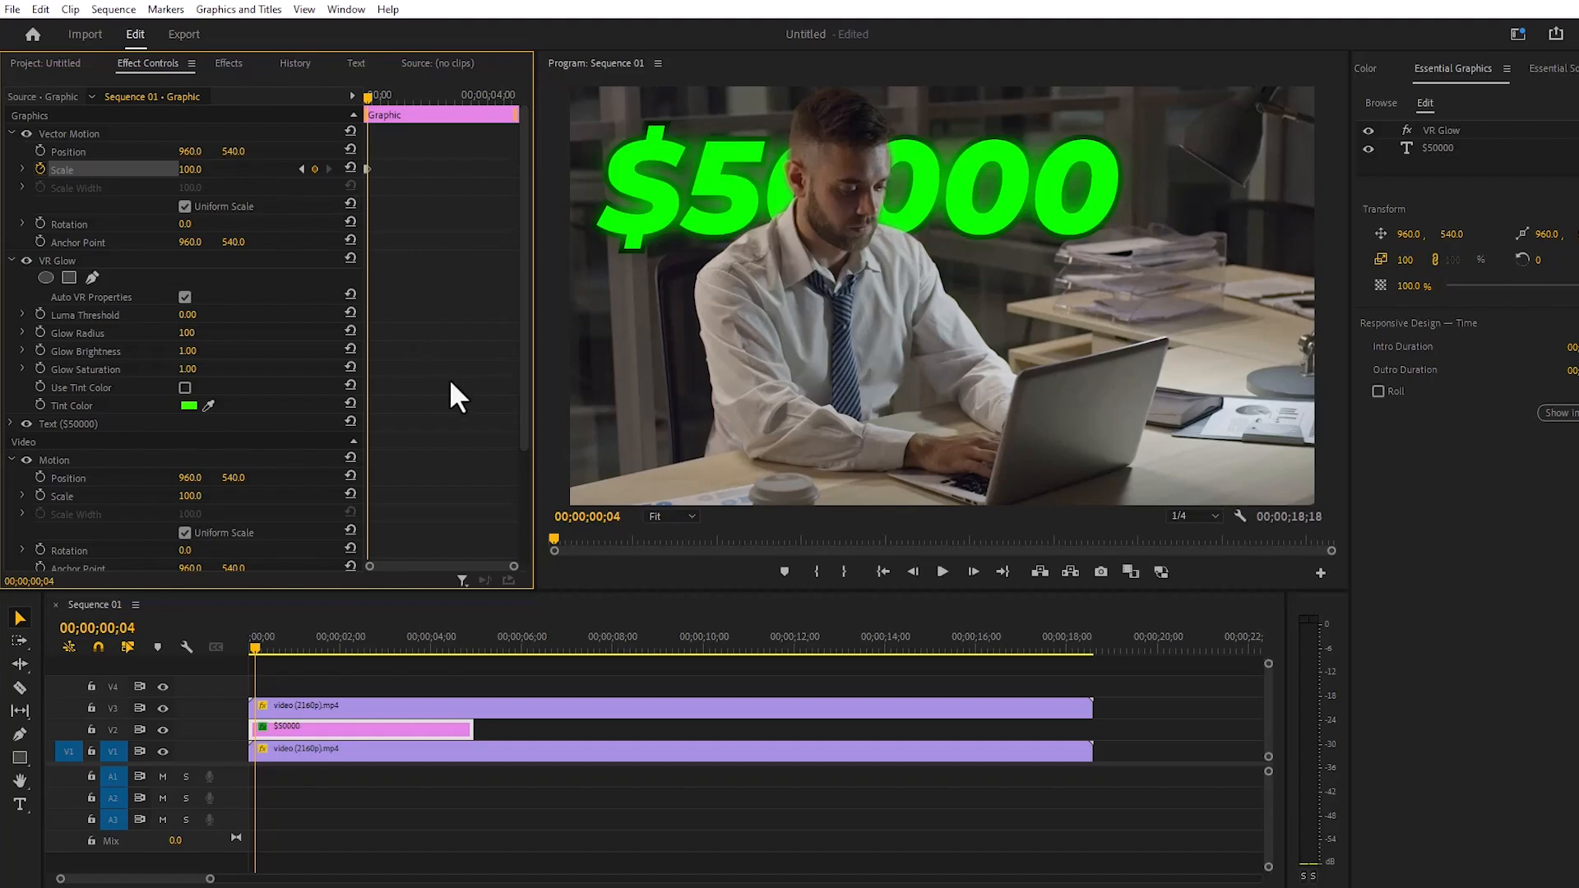
- Play the text's scale-in animation from the start to check it, then return to the first frame
drag(513, 567, 457, 576)
drag(407, 107, 352, 99)
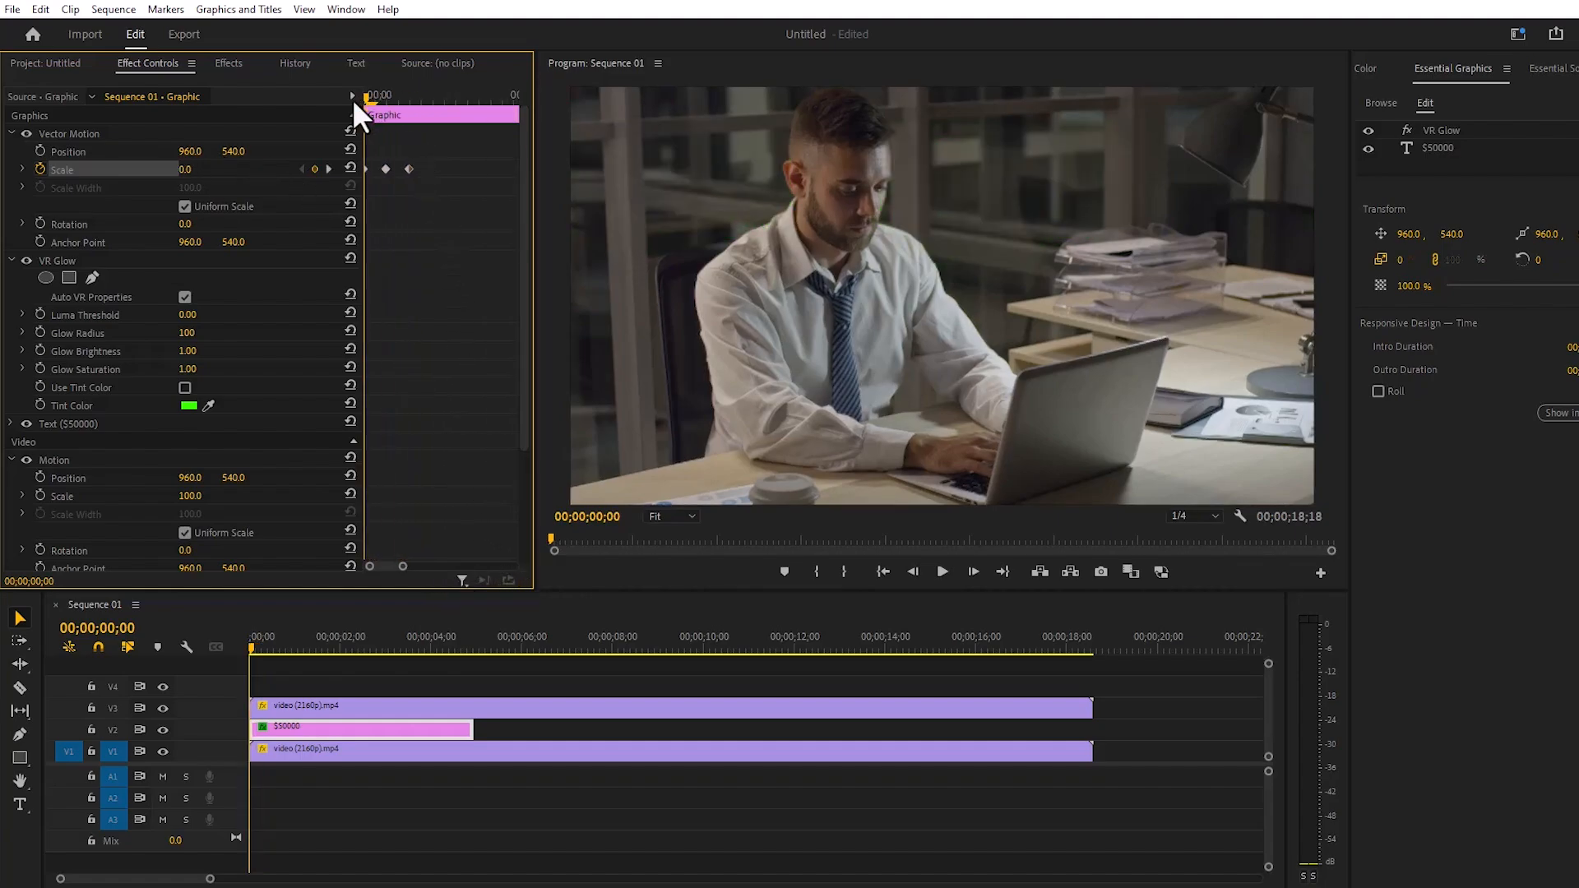
click(945, 569)
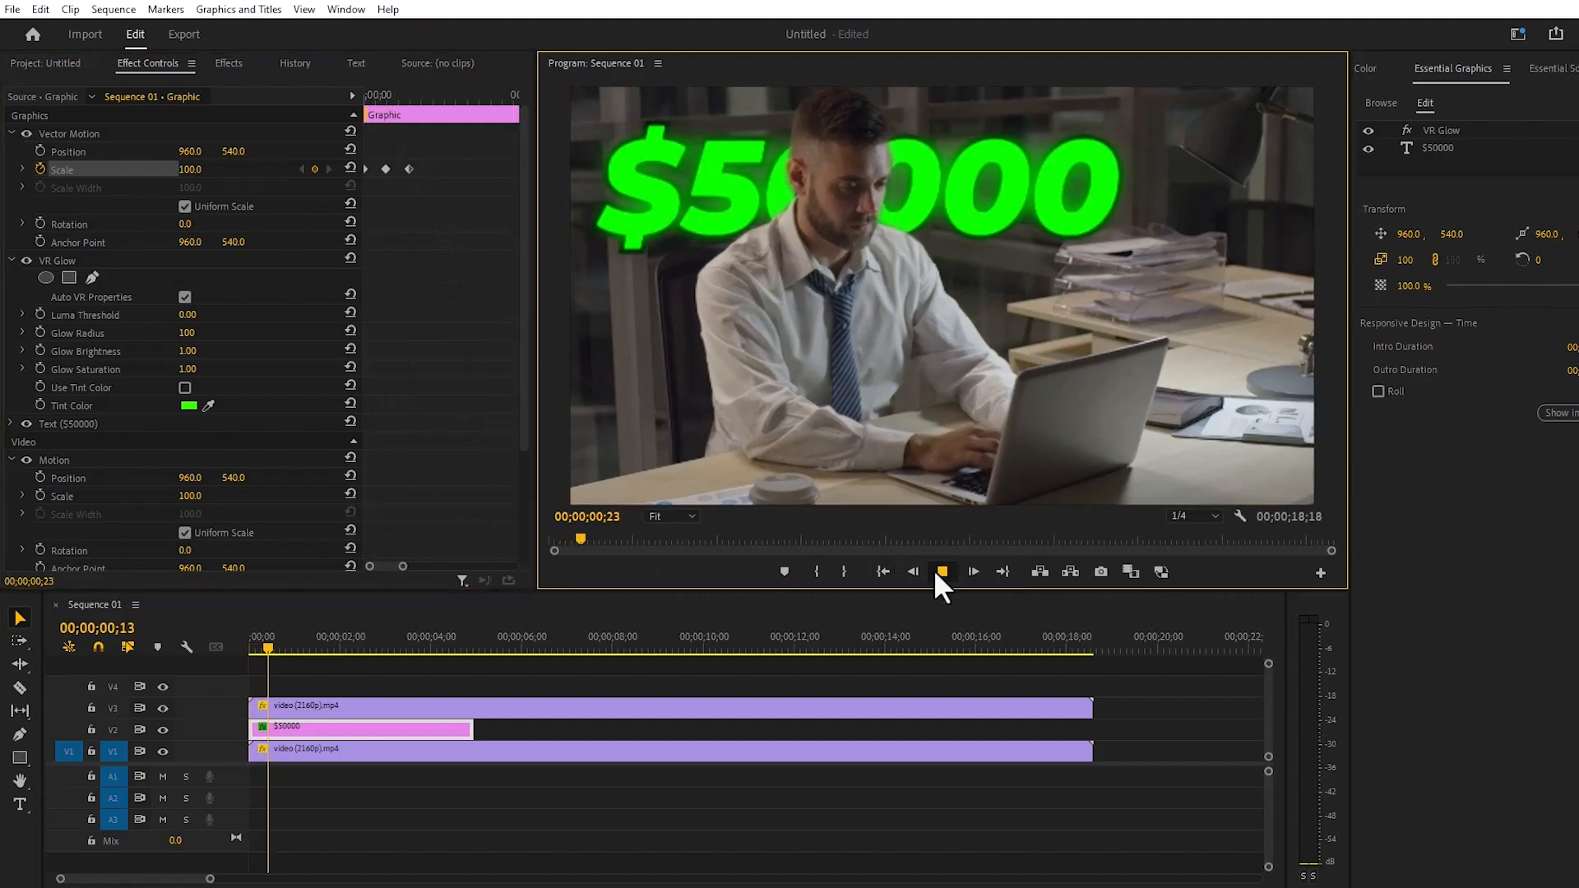
key(space)
drag(293, 648, 195, 645)
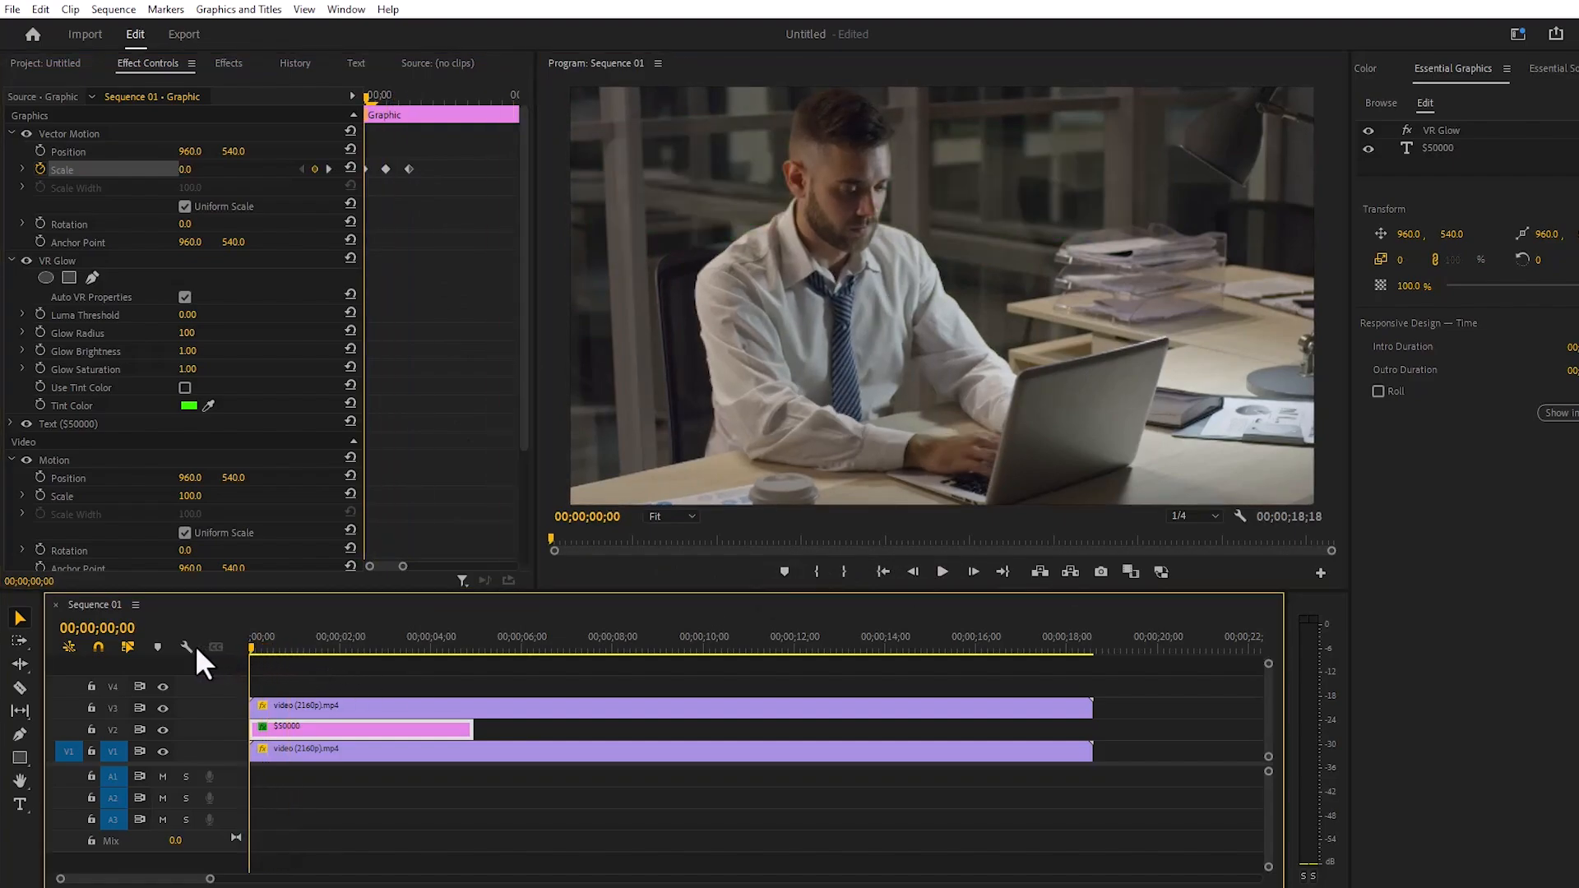
- Add a Vector Motion Scale keyframe at 100 for the $50000 graphic near its end, at 00;00;04;26
drag(404, 567, 460, 566)
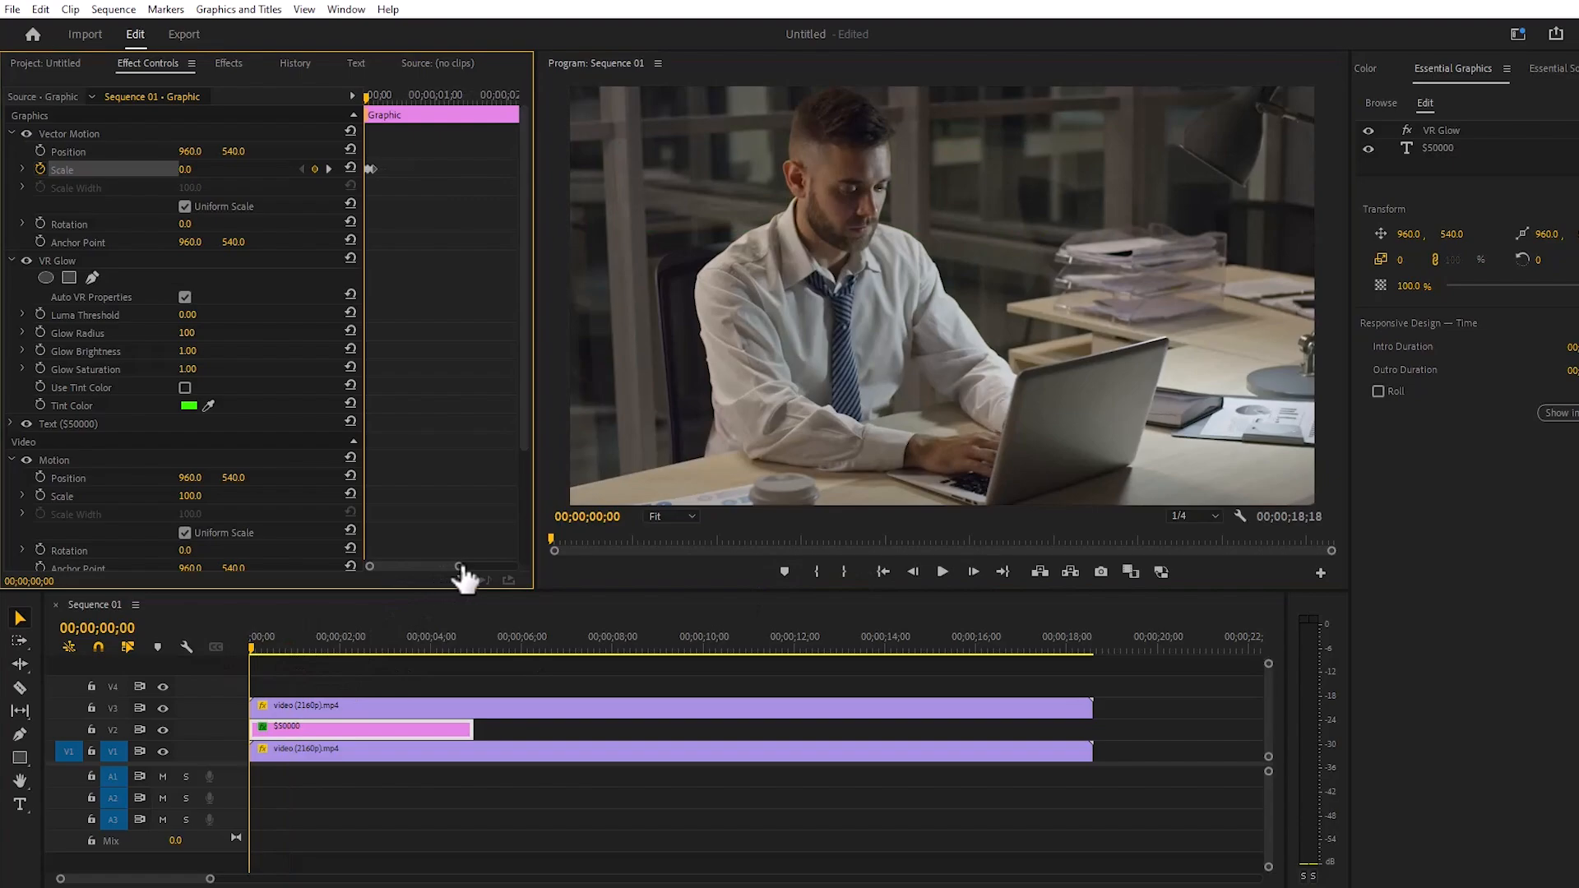
click(368, 93)
drag(368, 93, 515, 103)
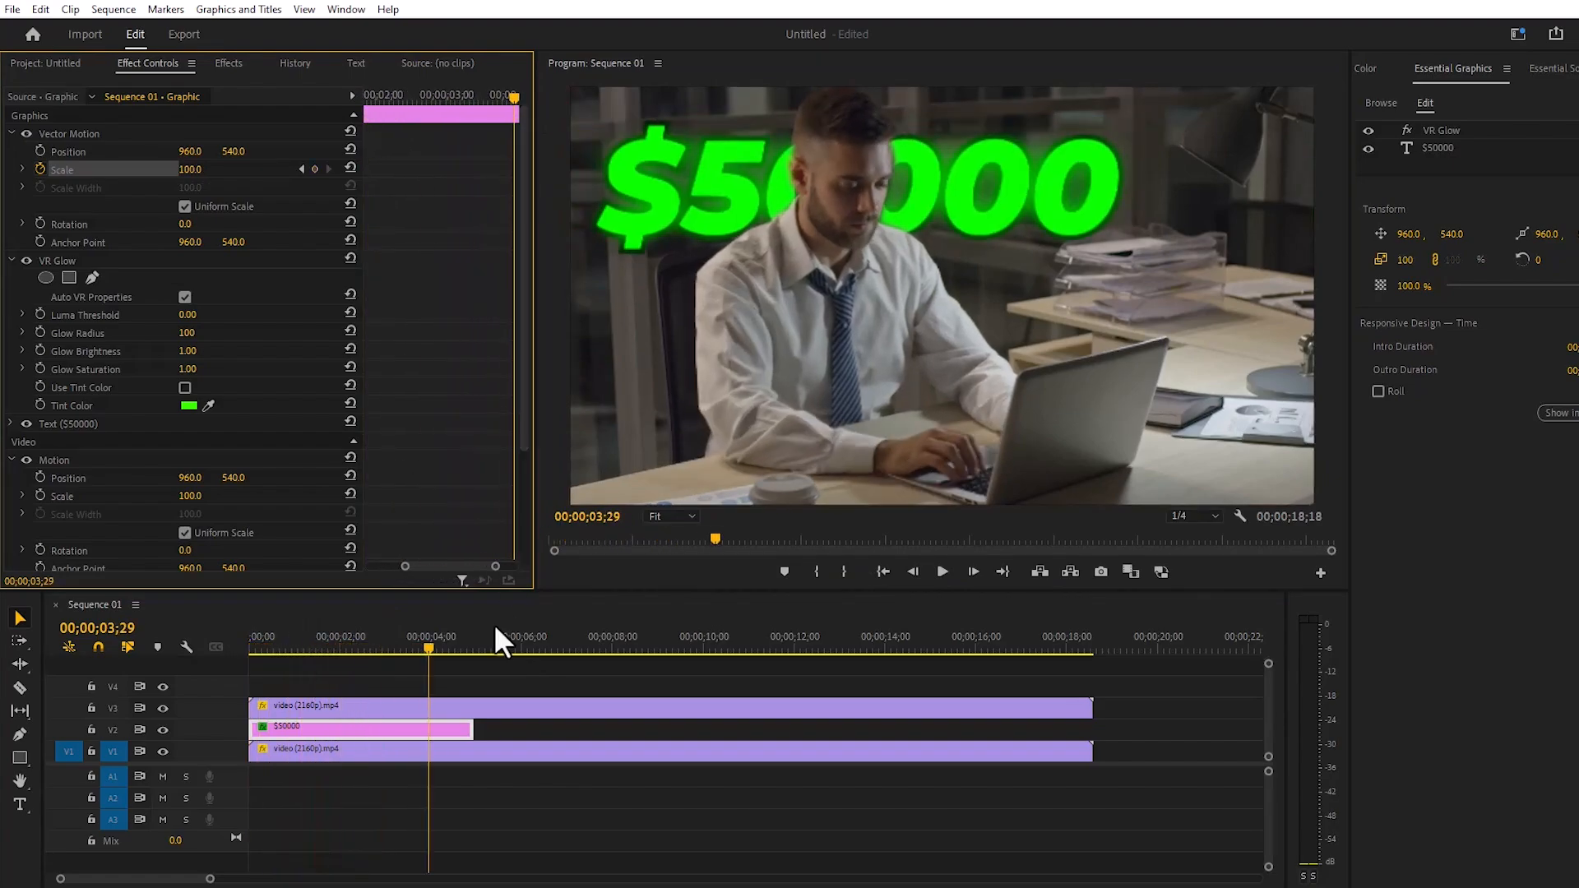
drag(428, 648, 466, 648)
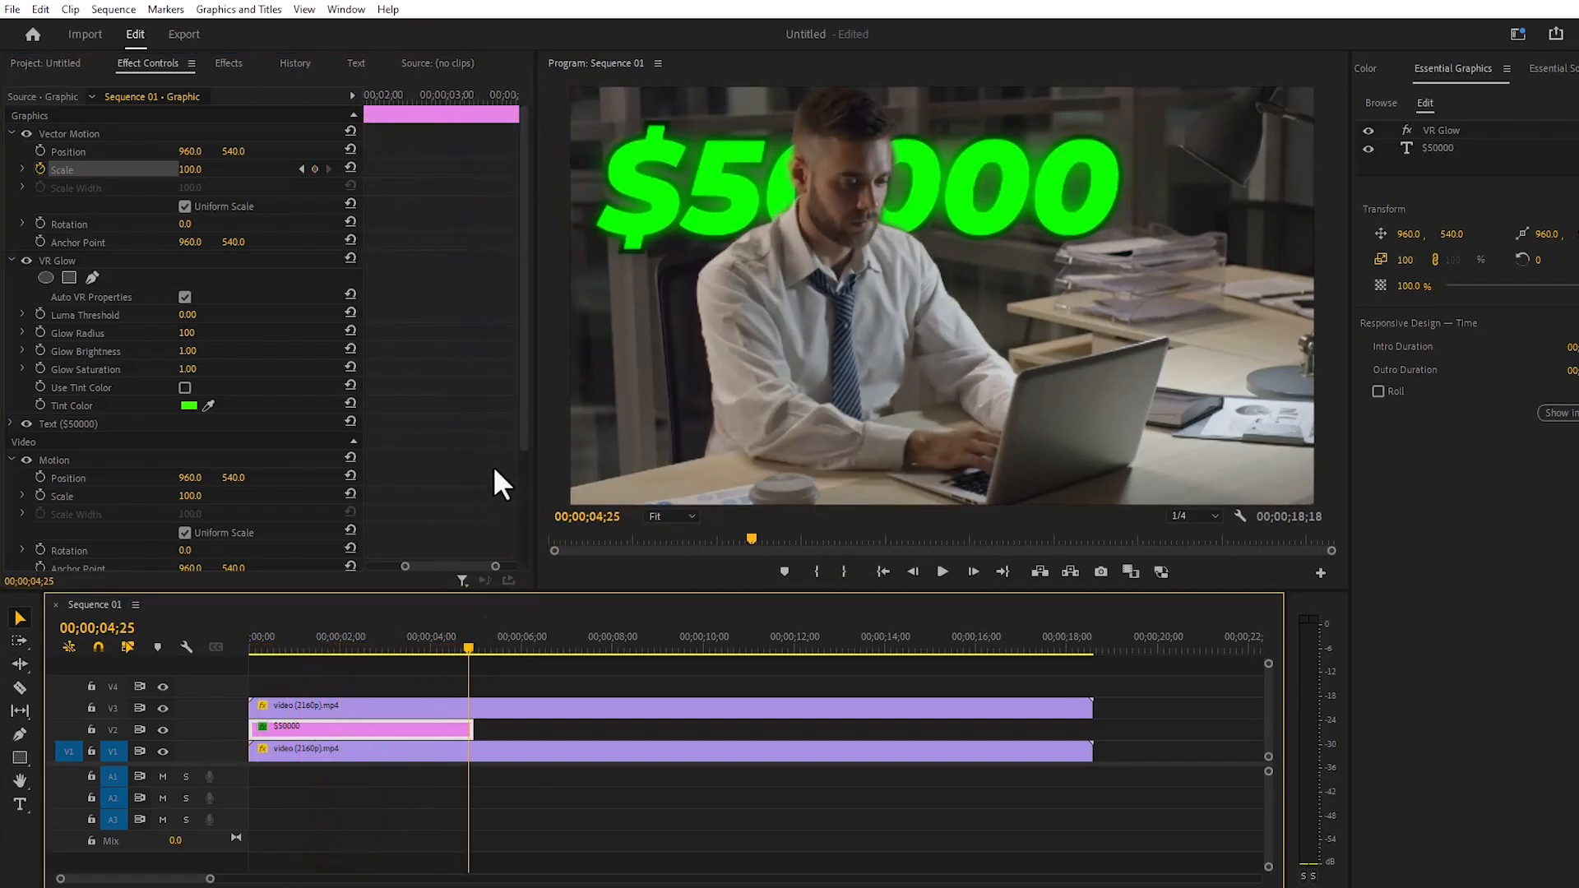
drag(470, 566, 496, 565)
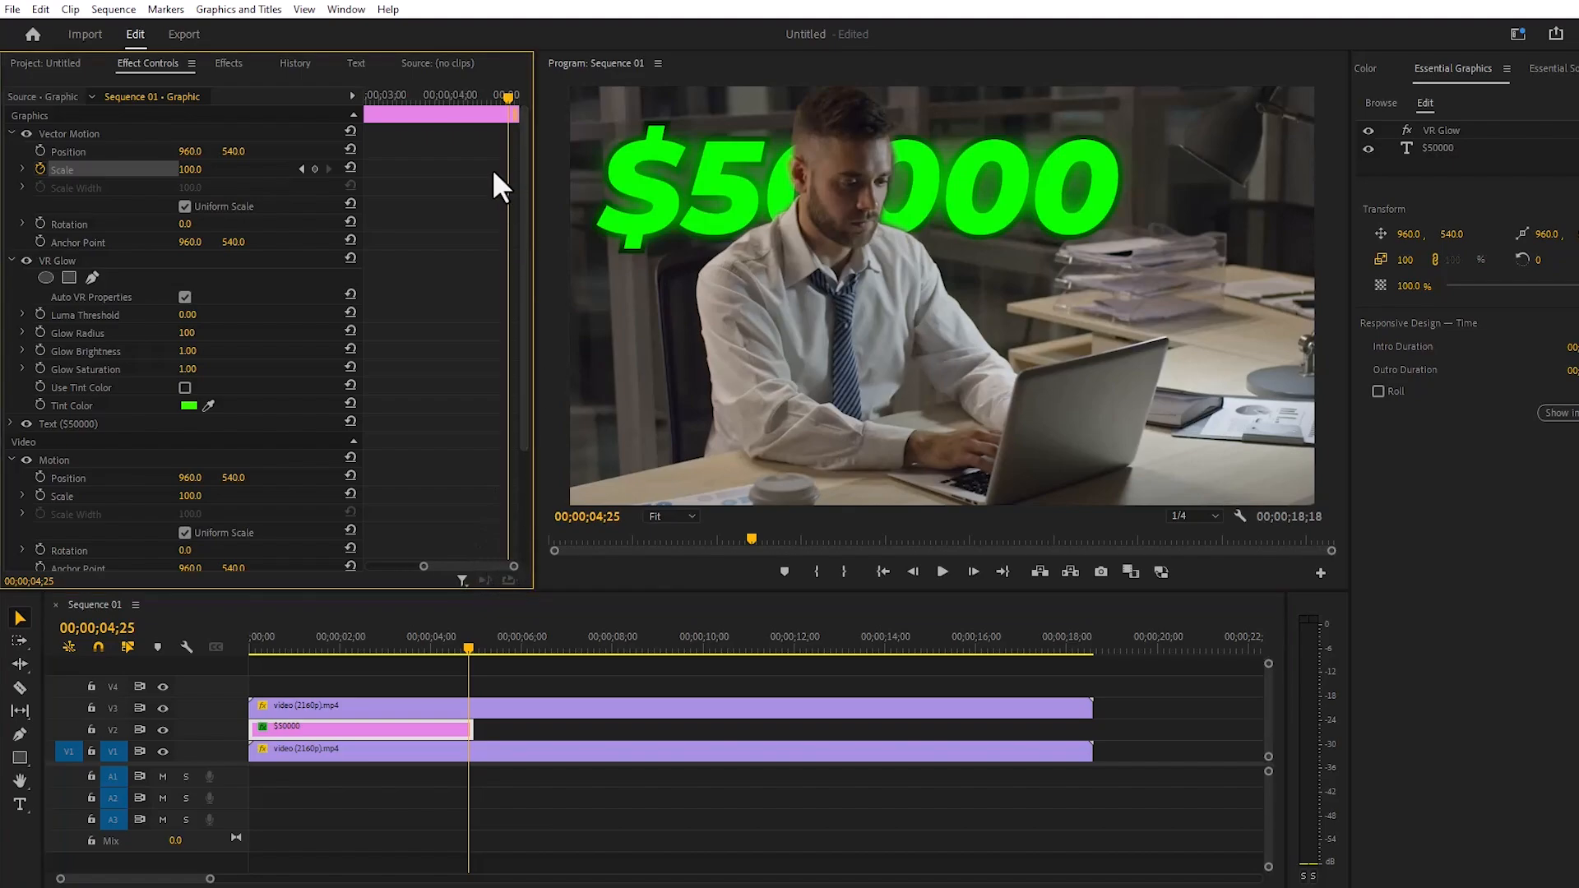
drag(506, 95, 512, 95)
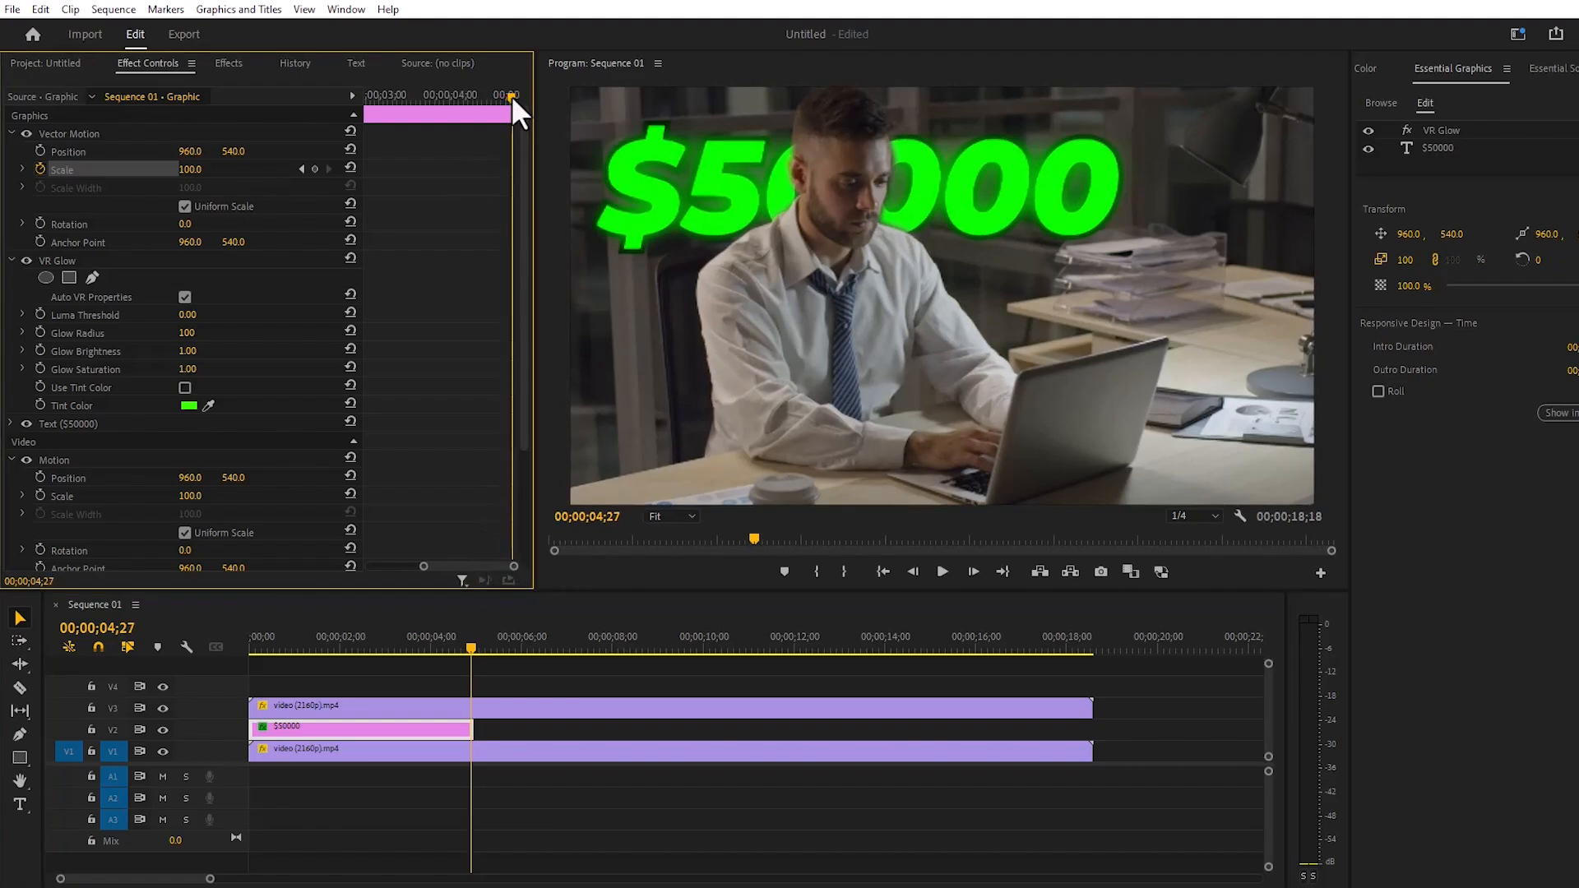
click(301, 168)
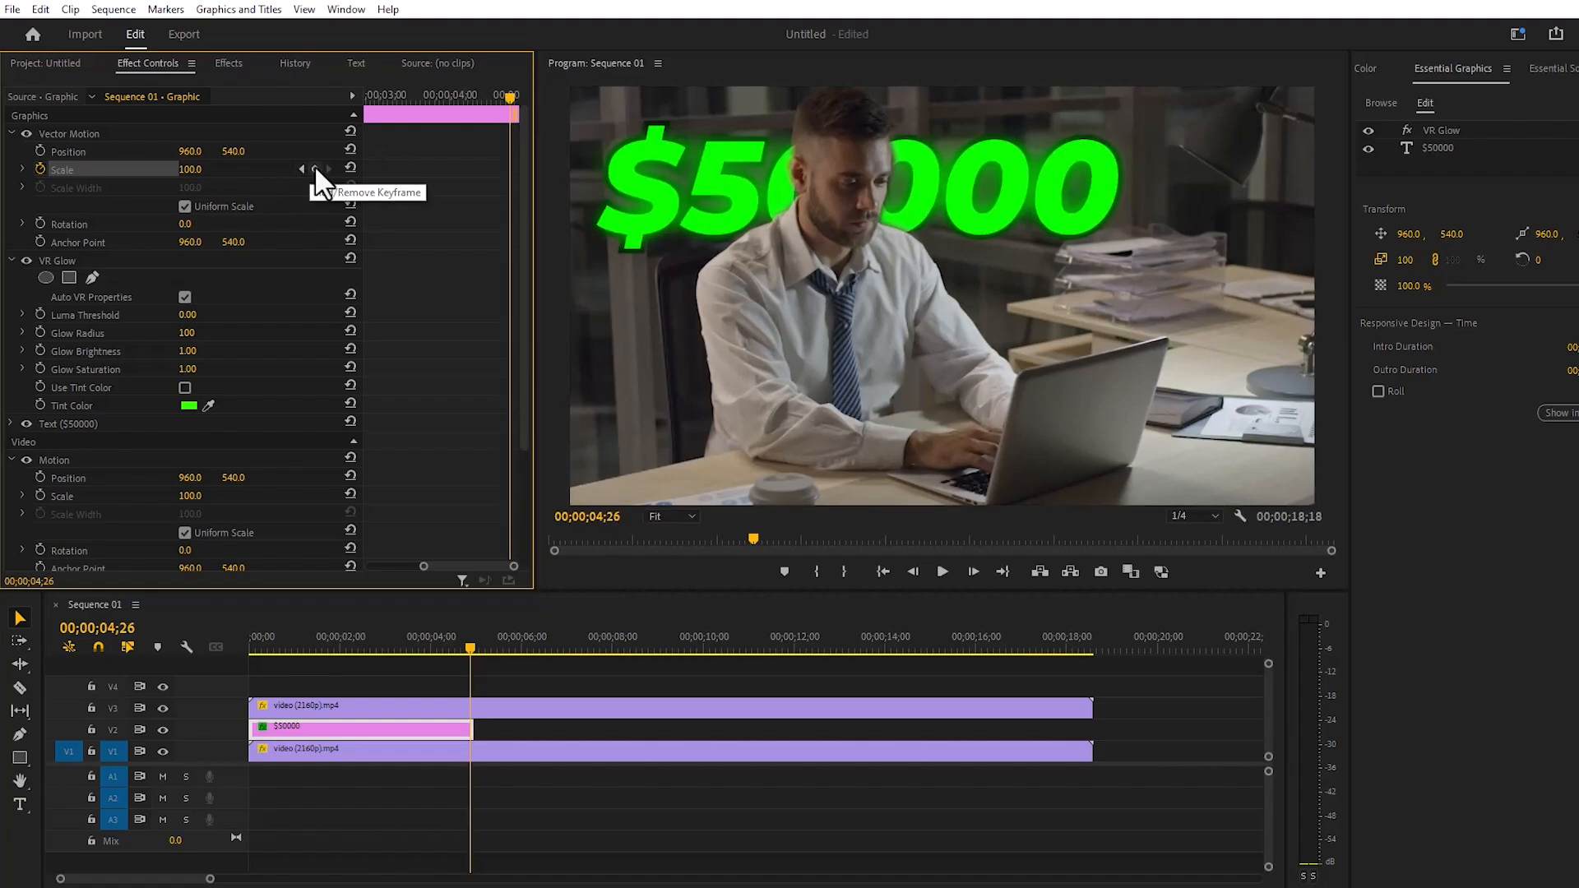
click(316, 169)
- Add a Vector Motion Scale keyframe of 110 for the $50000 graphic at 00;00;04;27
key(Right)
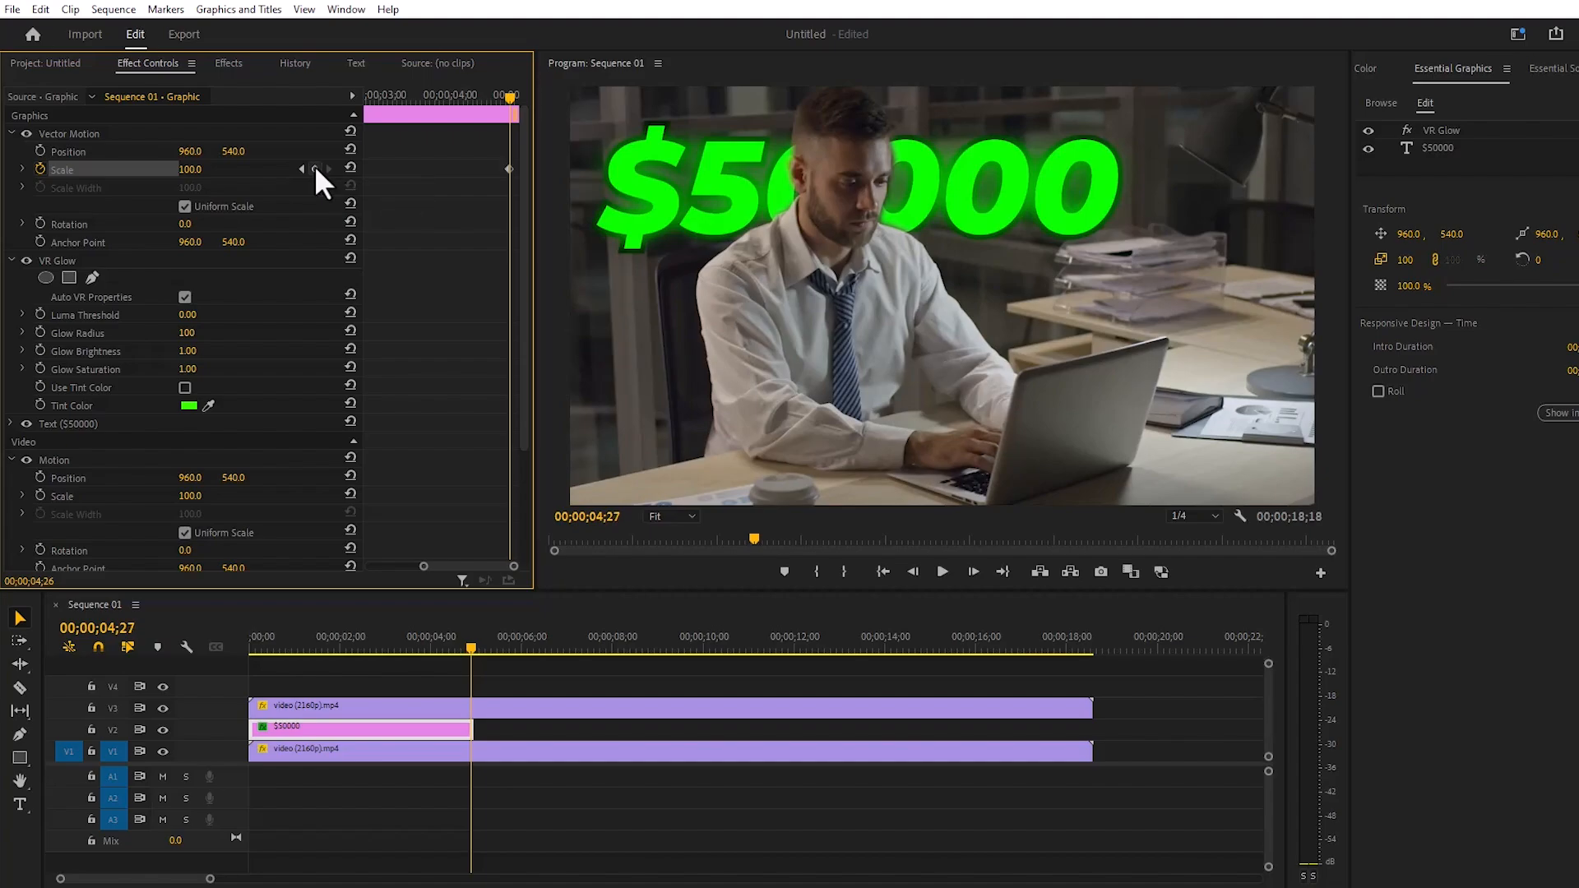
click(186, 169)
text(110)
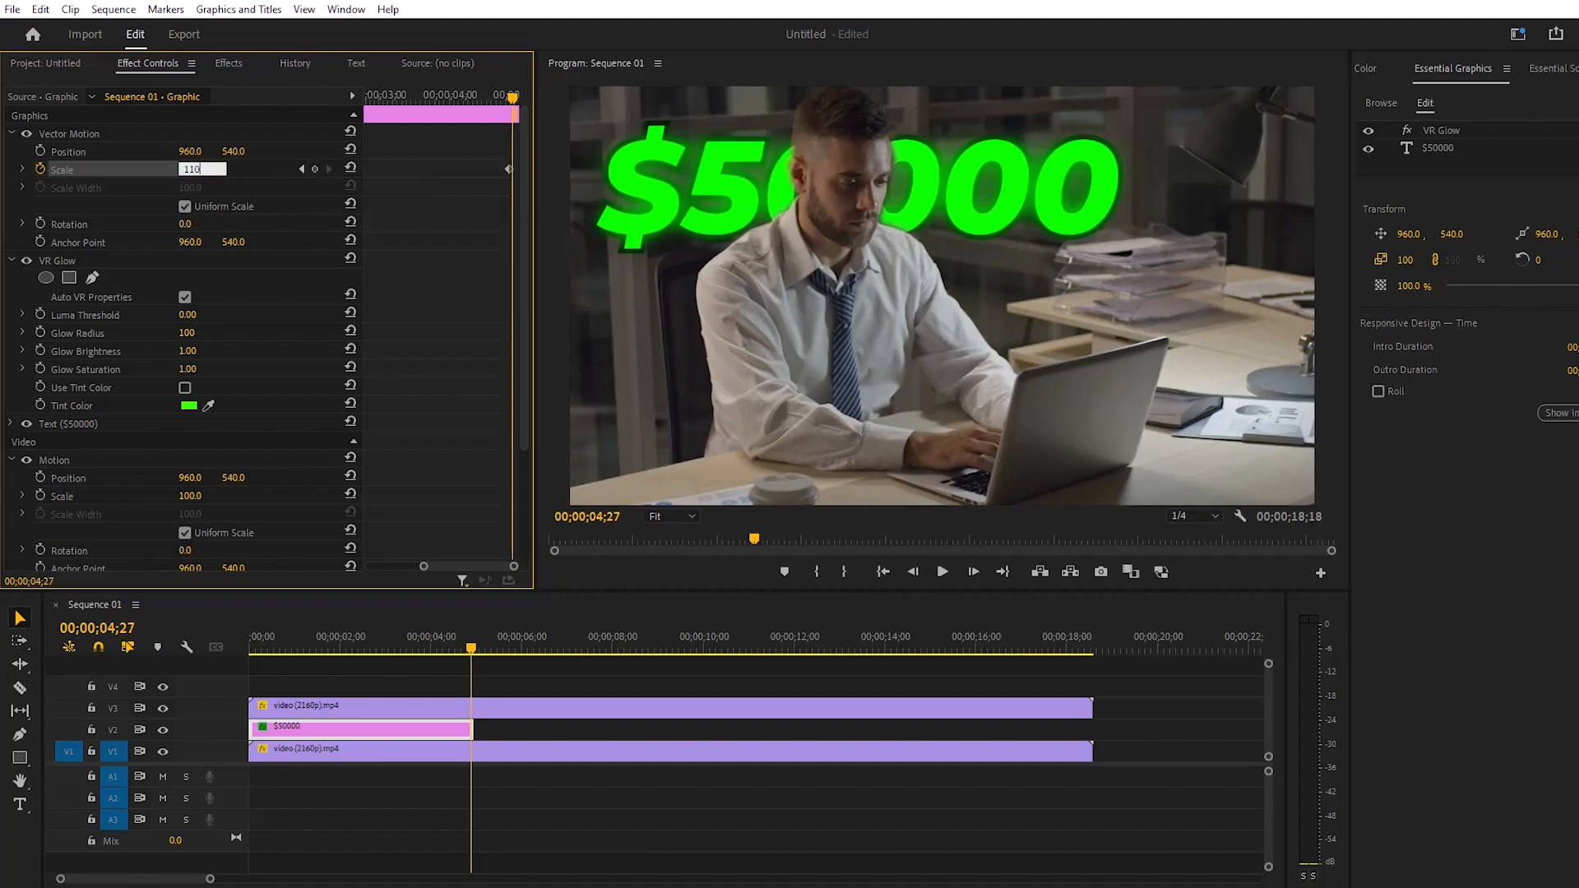
key(Return)
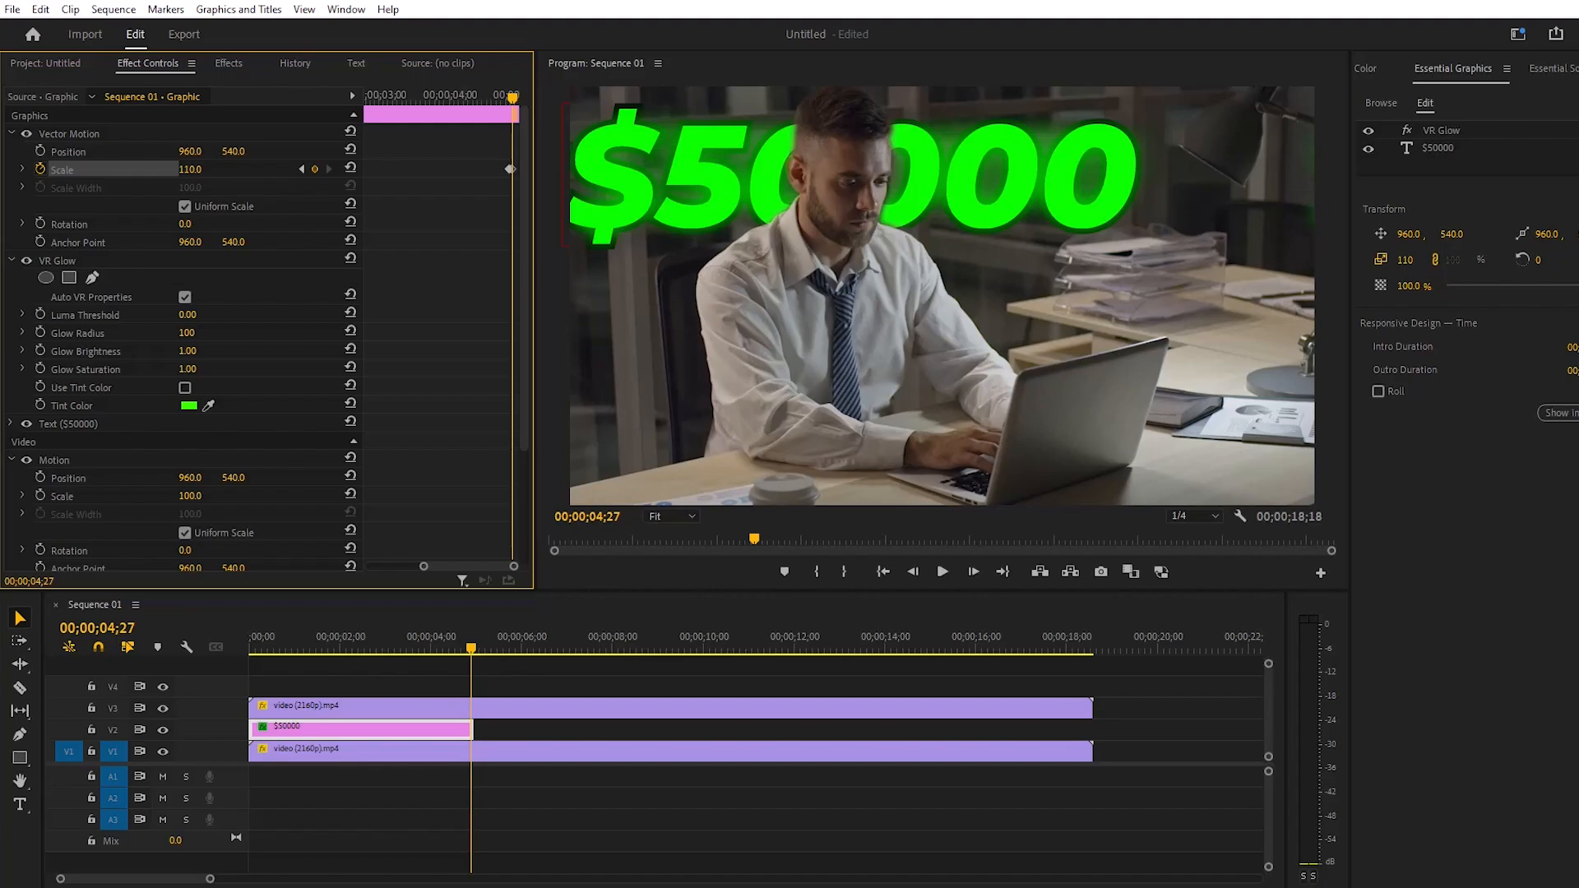
- Add a Vector Motion Scale keyframe of 0 for the $50000 graphic at 00;00;04;28
key(Right)
click(189, 170)
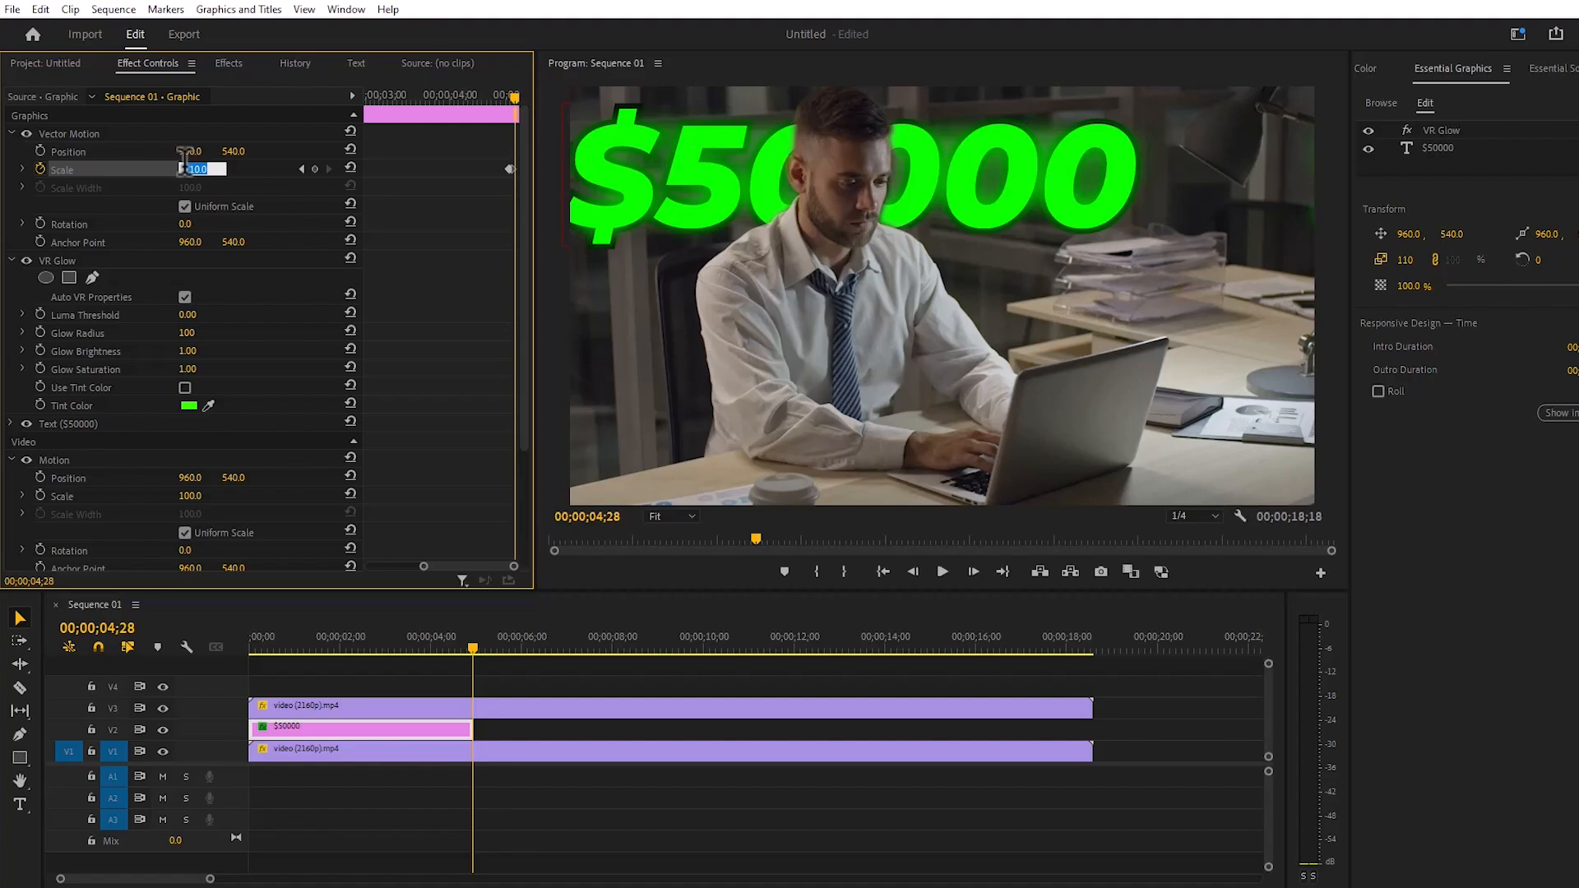
text(0)
key(Return)
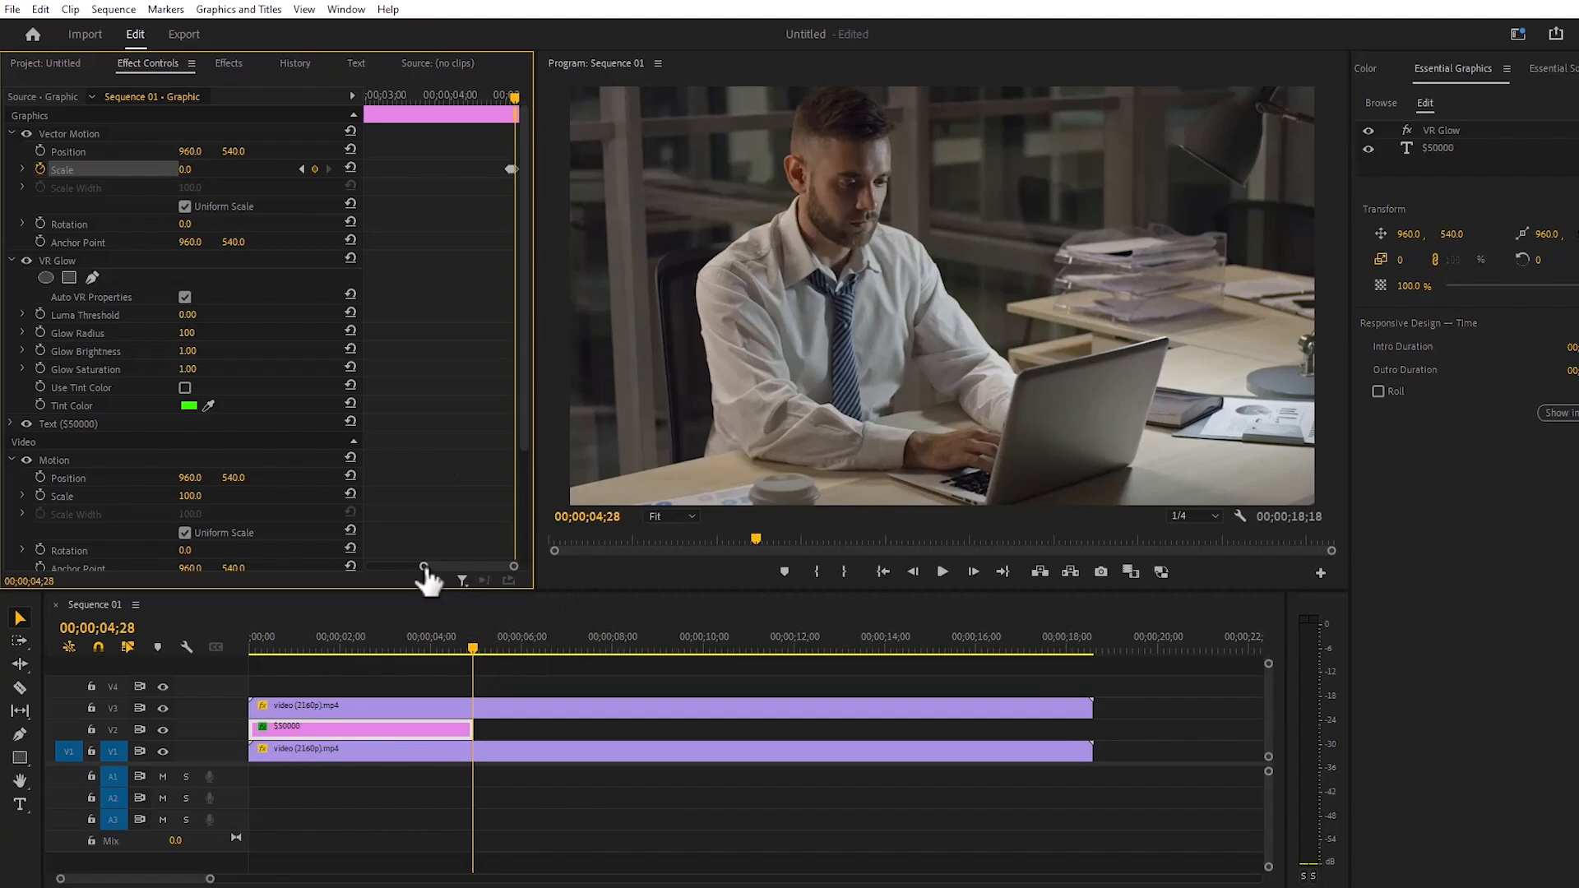
- Apply Ease In and Ease Out to the three opening Scale keyframes of the $50000 graphic and preview the scale-in
drag(424, 568, 369, 567)
drag(411, 97, 360, 102)
drag(514, 566, 431, 566)
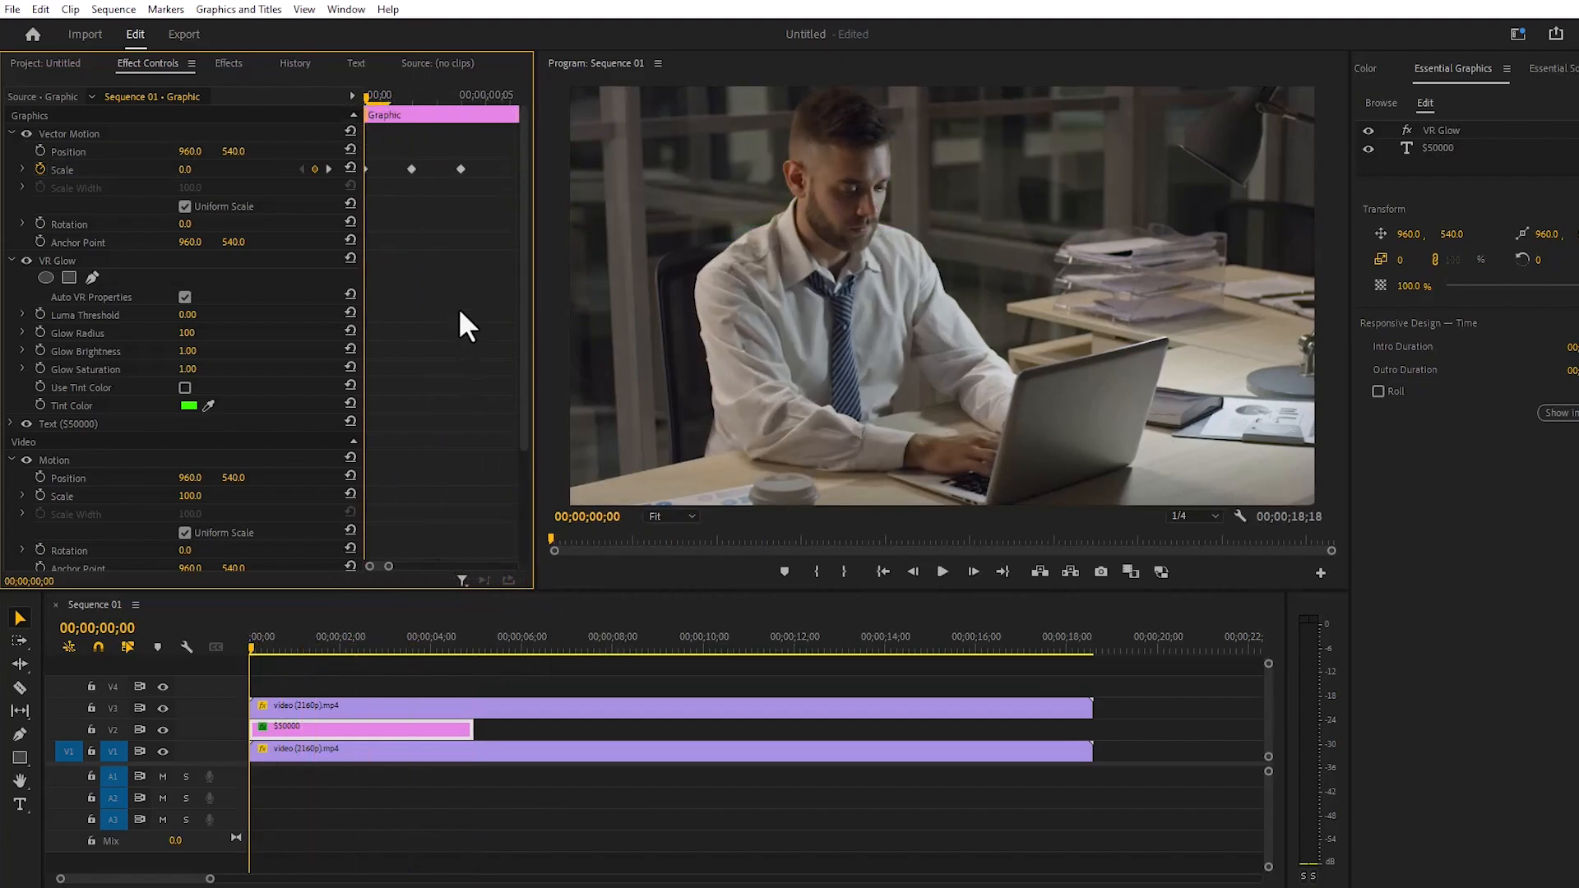
drag(464, 188, 372, 160)
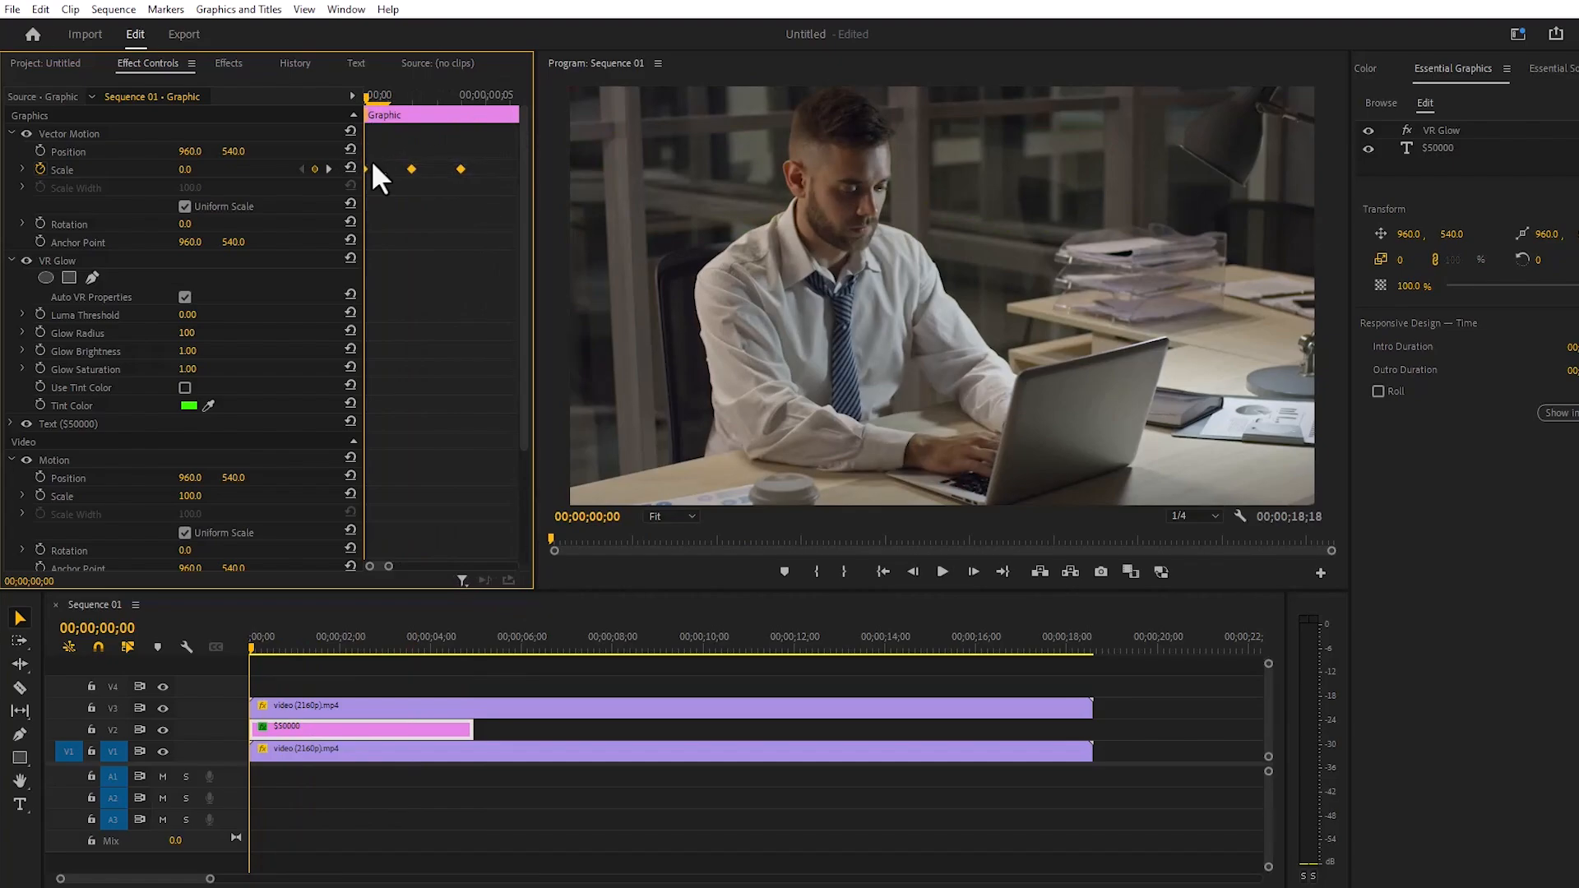
right_click(414, 170)
click(477, 423)
right_click(411, 168)
click(481, 423)
click(940, 570)
click(941, 571)
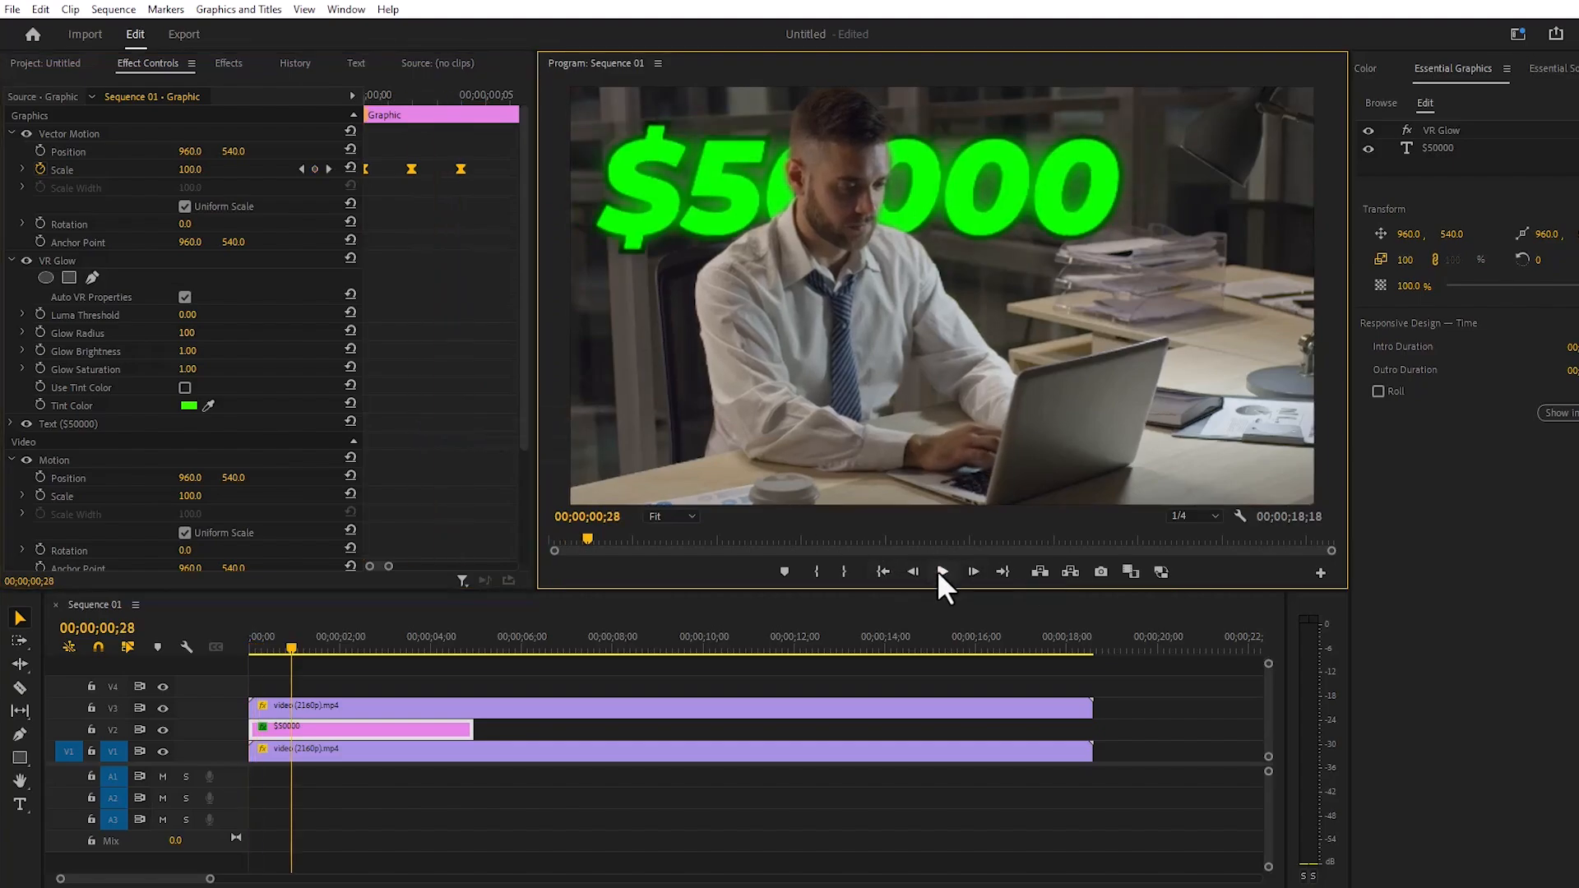
- Apply Ease In and Ease Out to the three closing Scale keyframes near the end of the $50000 graphic
drag(210, 878, 269, 879)
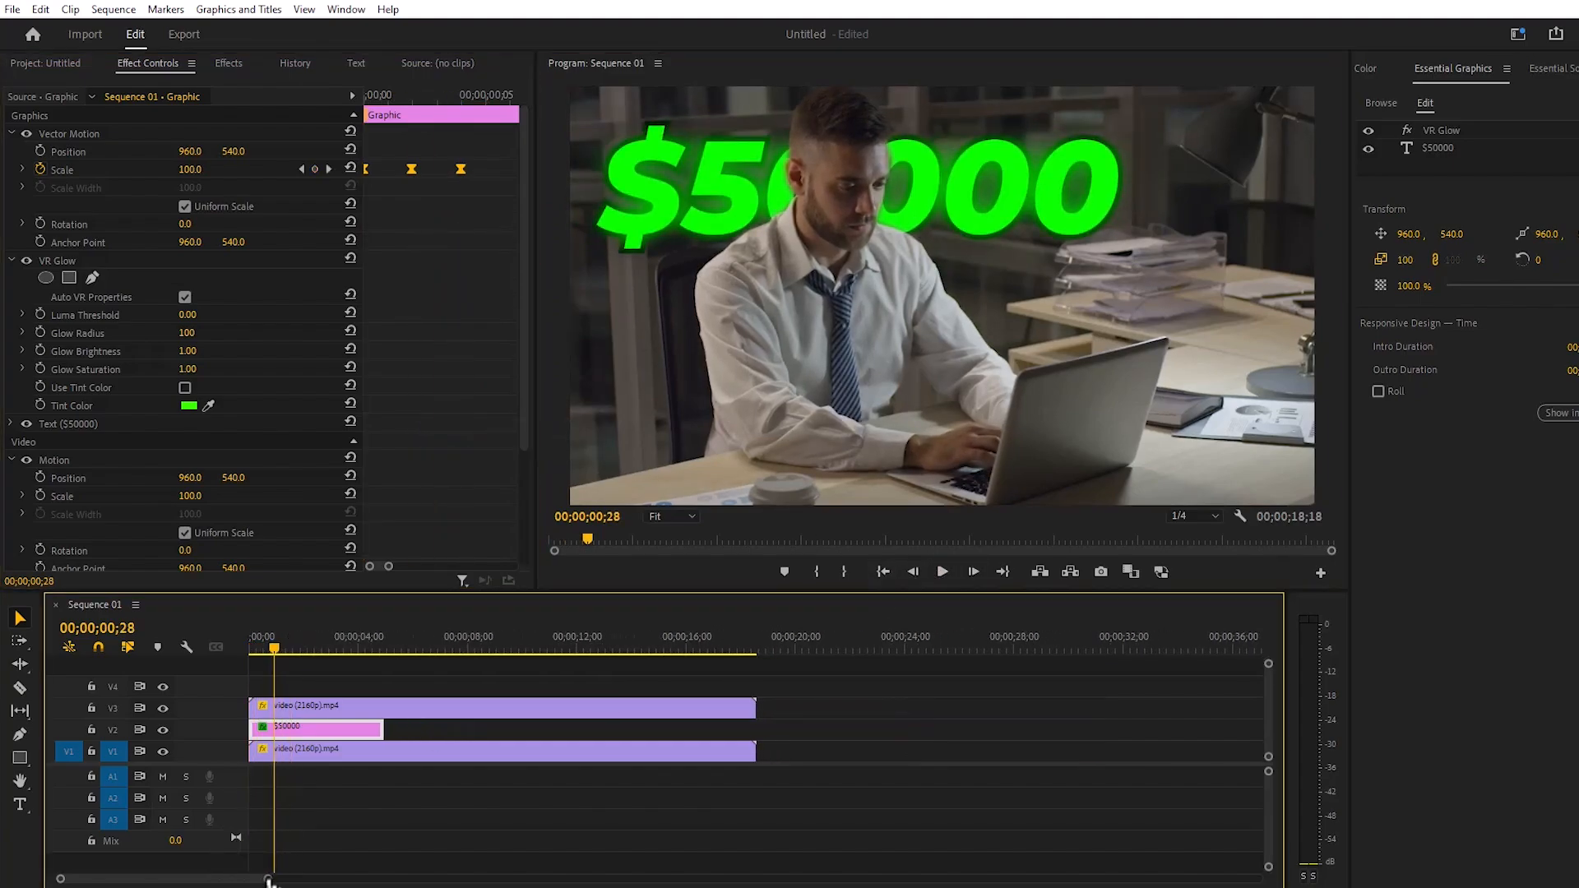
drag(272, 653, 379, 647)
drag(388, 565, 460, 567)
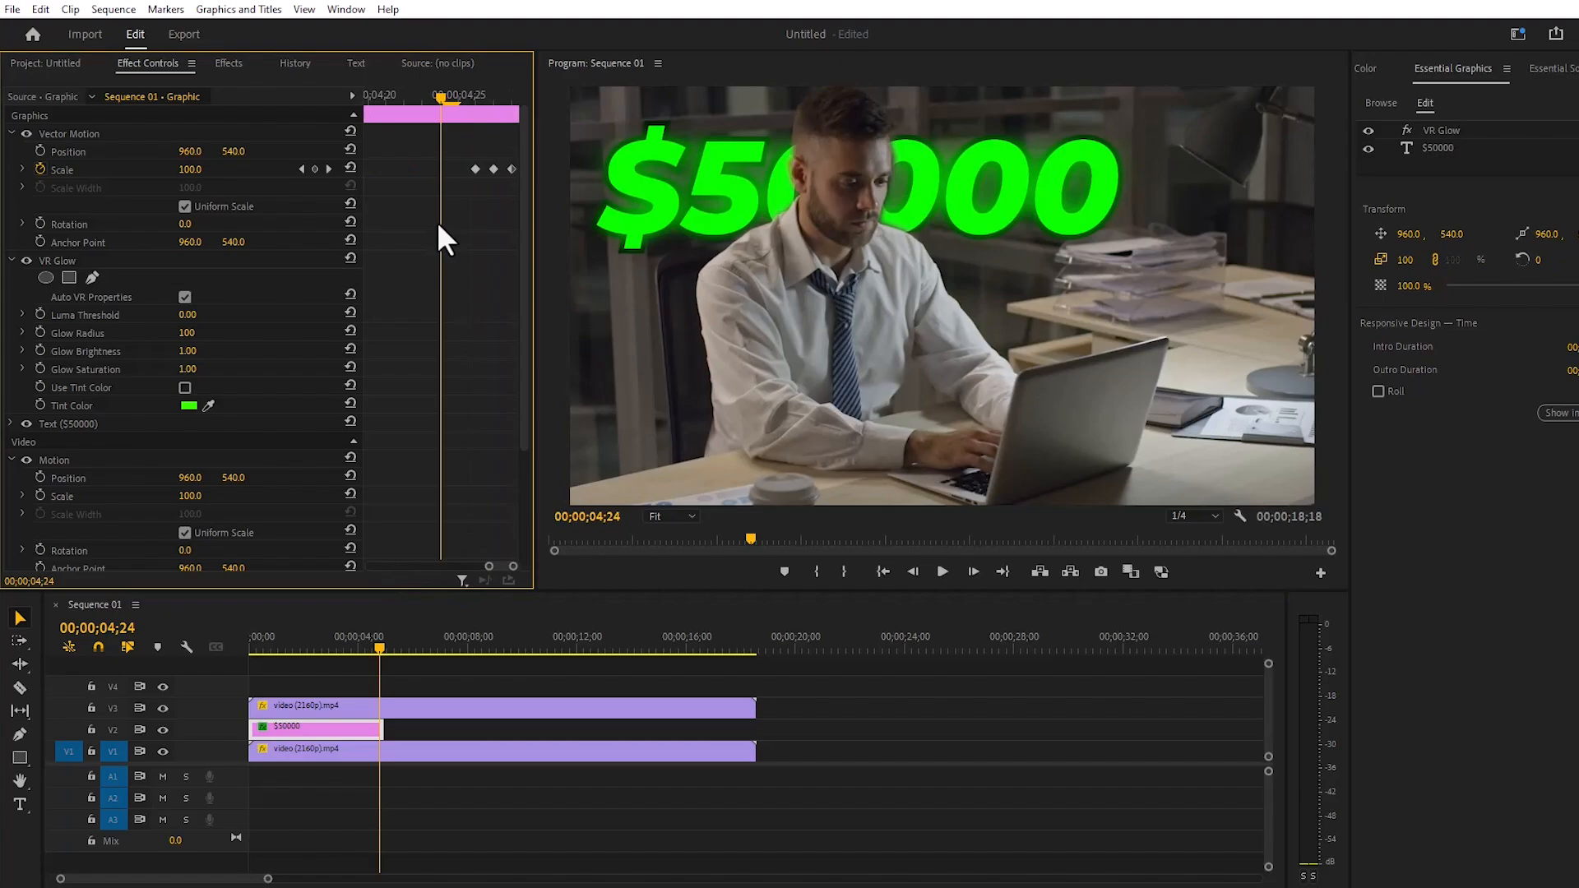
drag(491, 169, 522, 187)
right_click(510, 166)
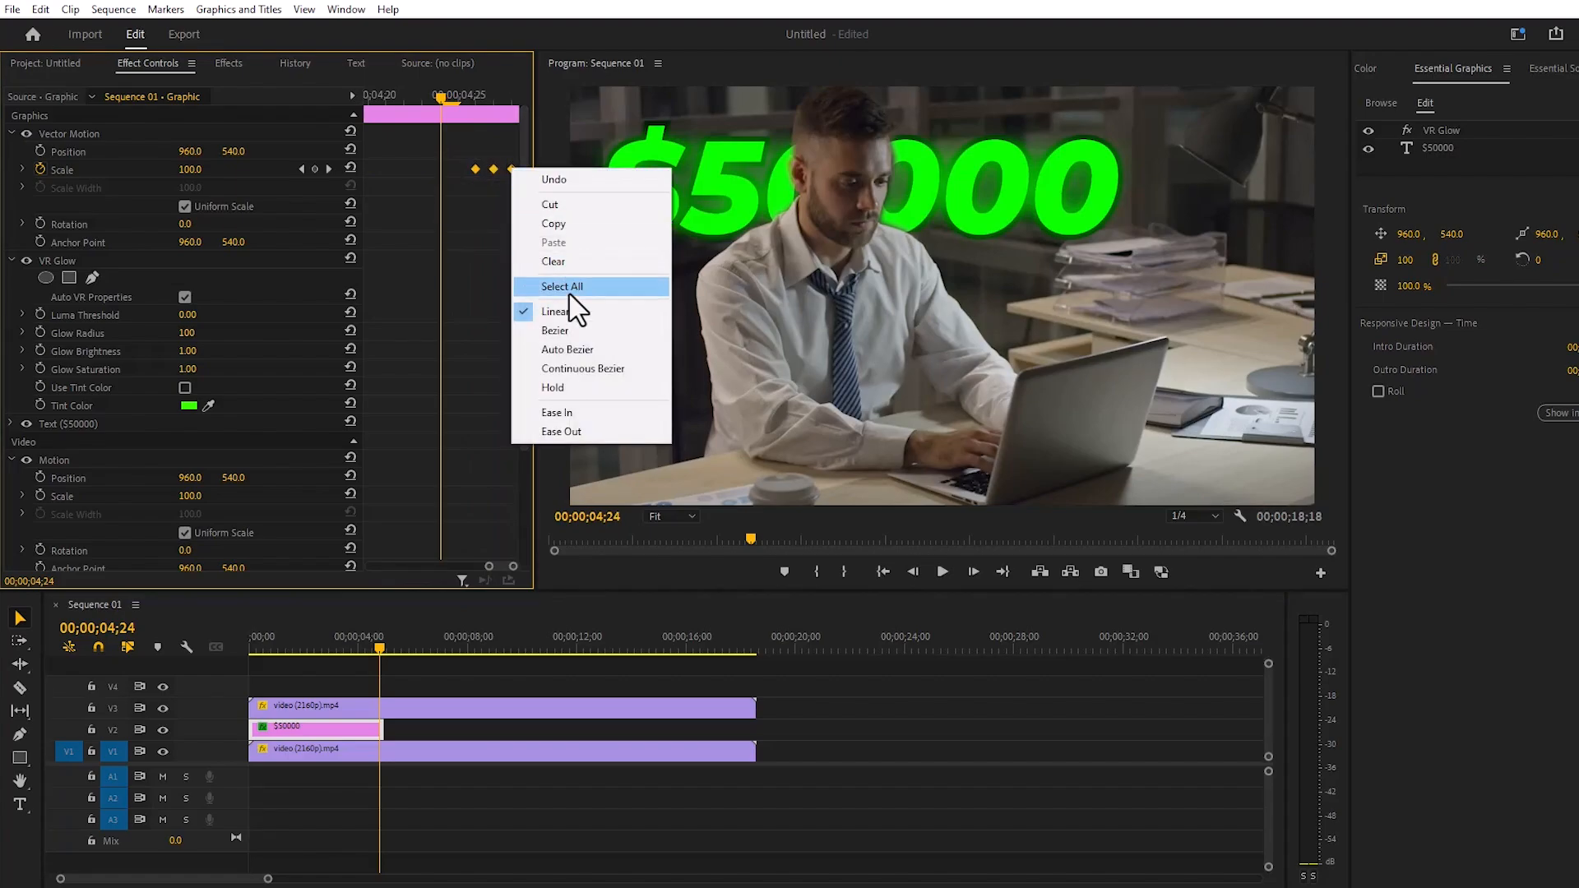
click(566, 414)
right_click(510, 166)
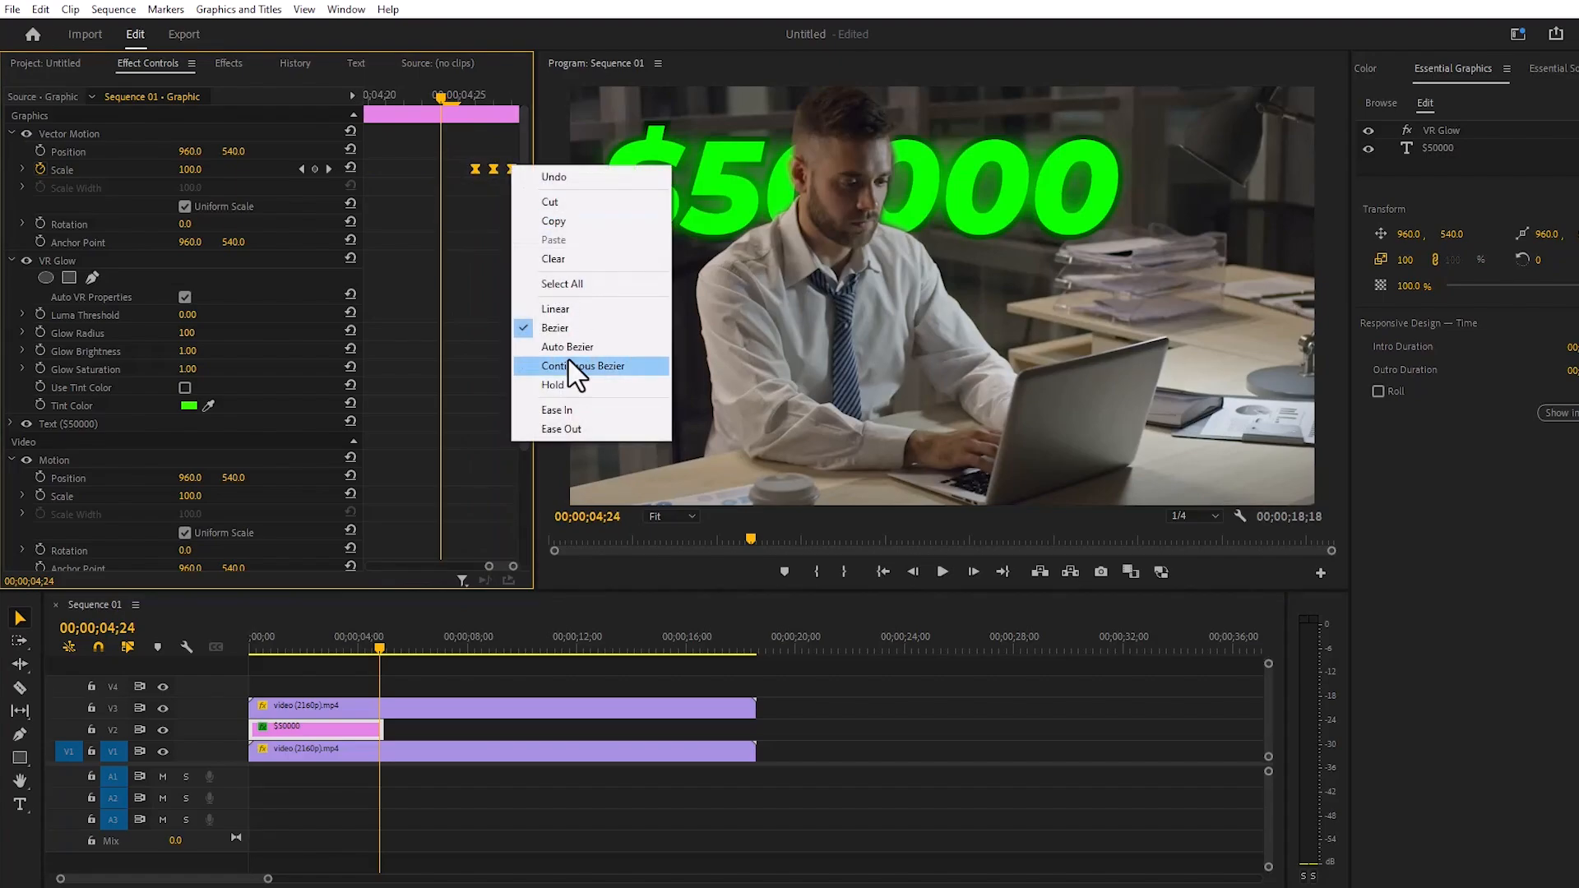
click(573, 431)
- Return to the sequence's first frame and play the eased text animation to check it
drag(357, 645, 186, 657)
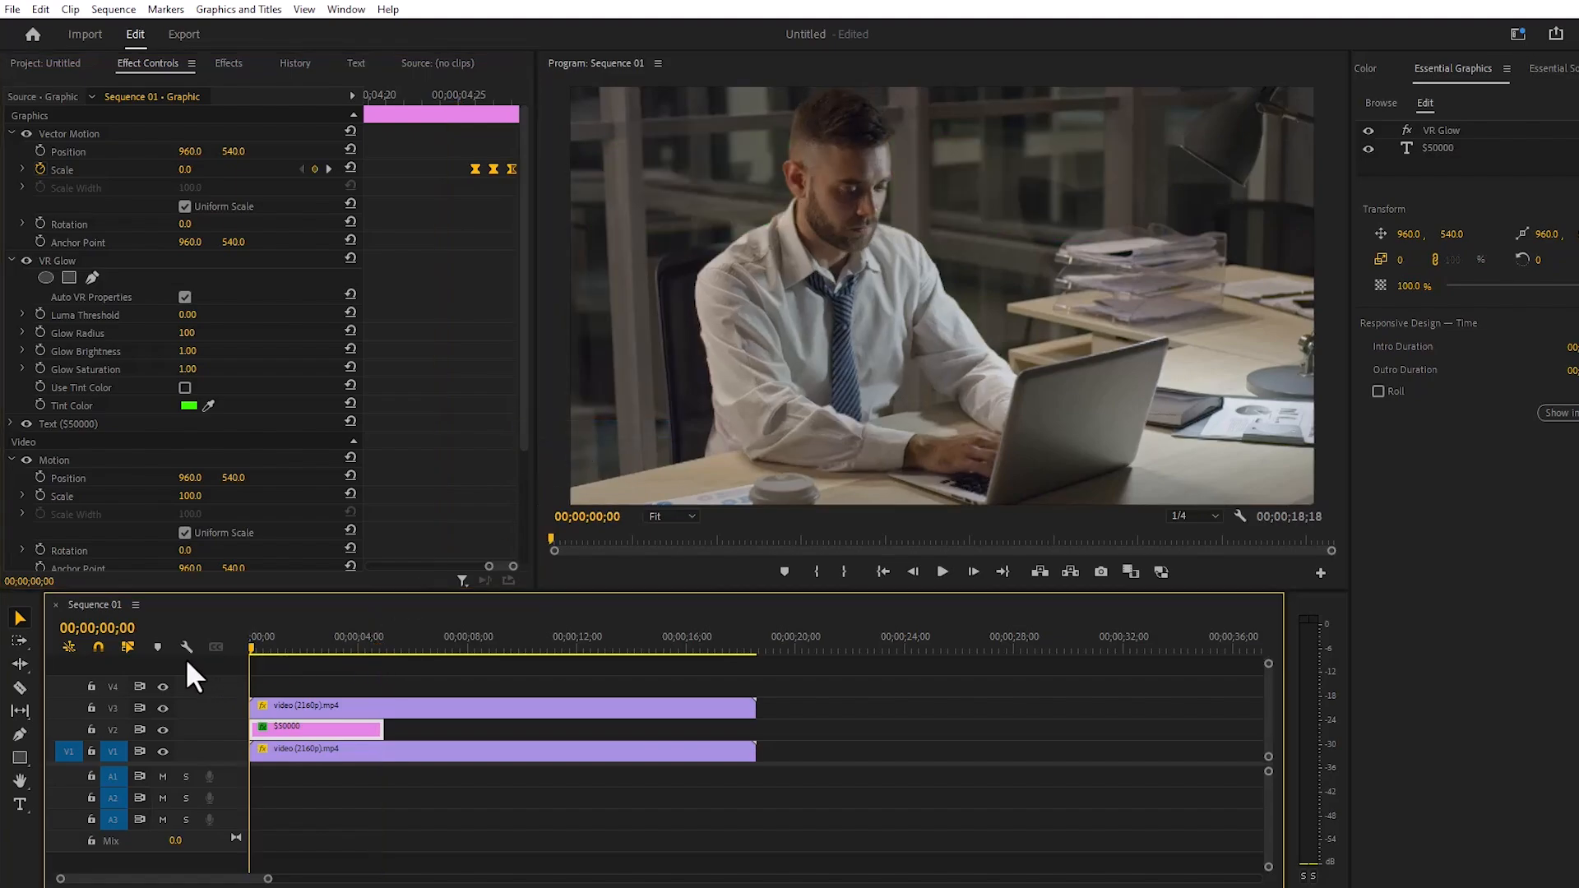
click(947, 569)
click(943, 570)
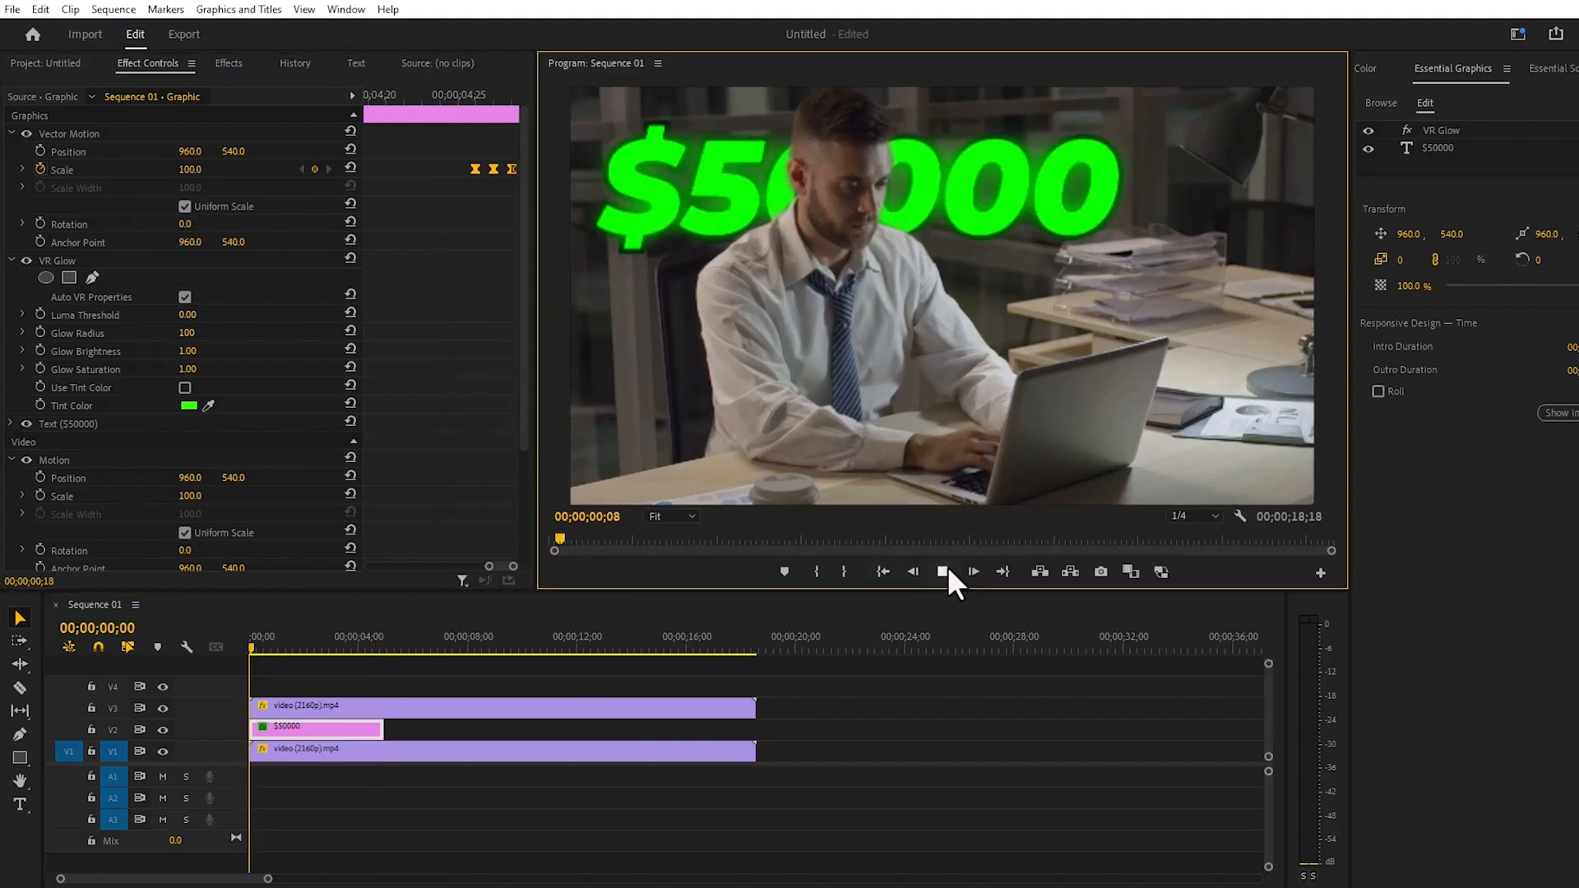